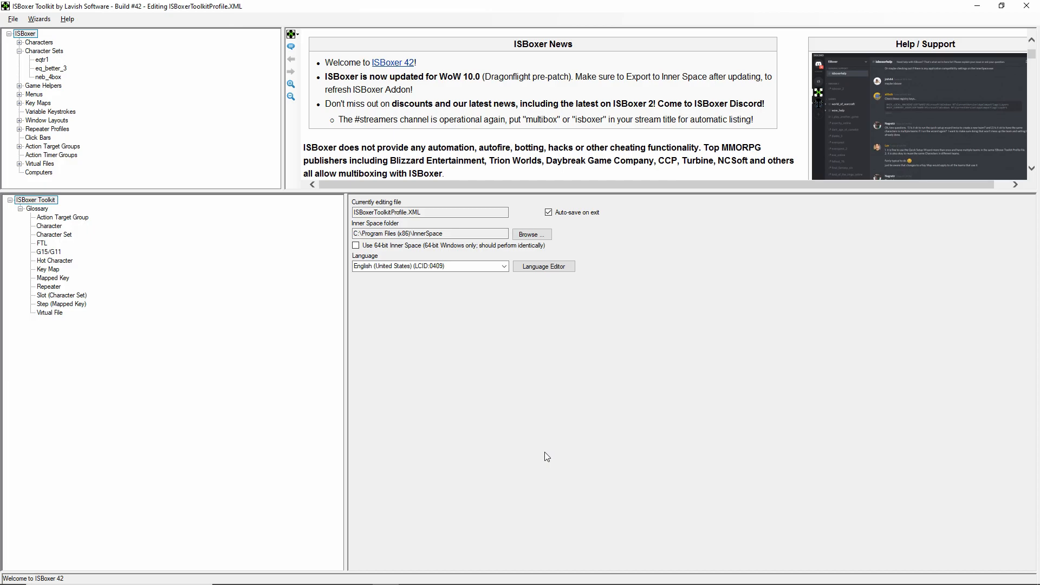
- Expand the list of characters and open the eq_better_3 character set to review its slots
{"action": "left_click", "coordinate": [19, 43]}
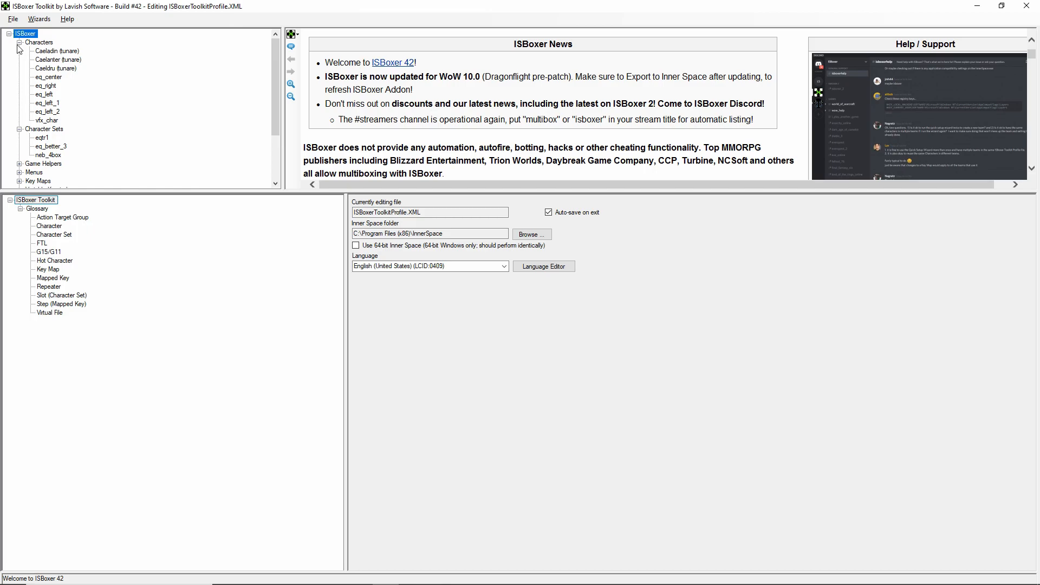
{"action": "left_click", "coordinate": [19, 43]}
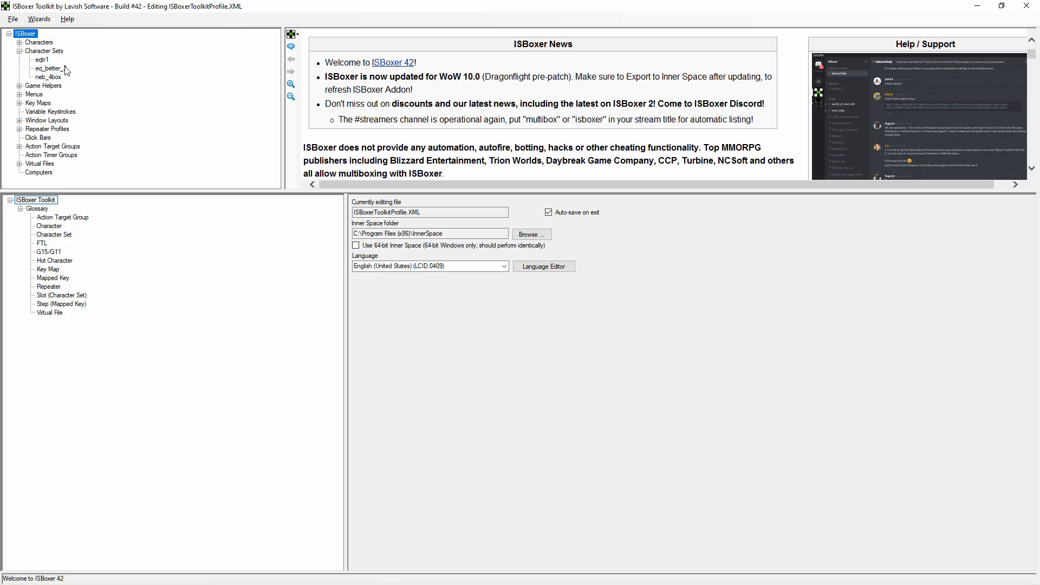
{"action": "left_click", "coordinate": [19, 42]}
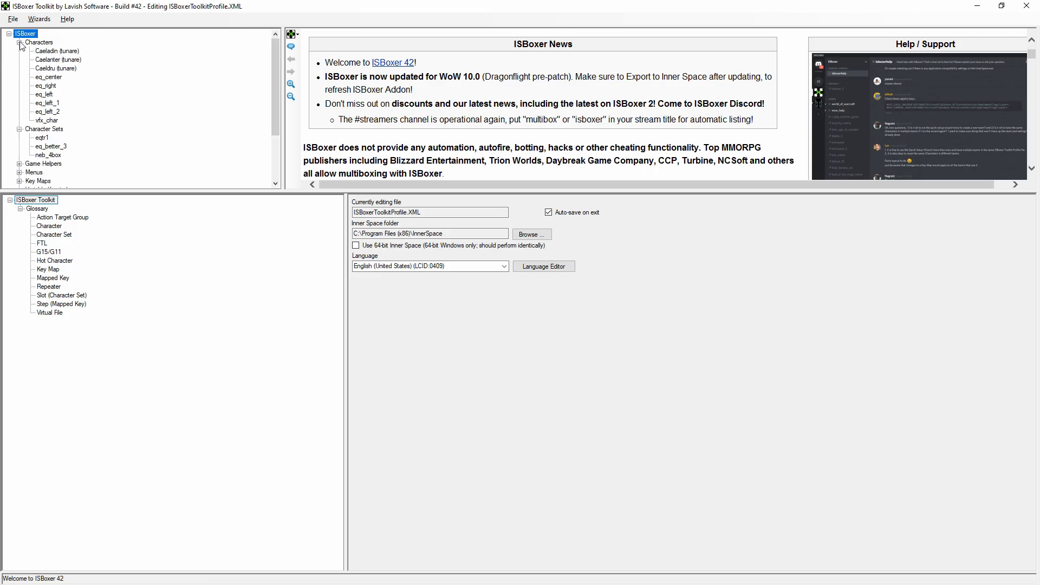
{"action": "scroll", "coordinate": [100, 120], "scroll_direction": "down", "scroll_amount": 2}
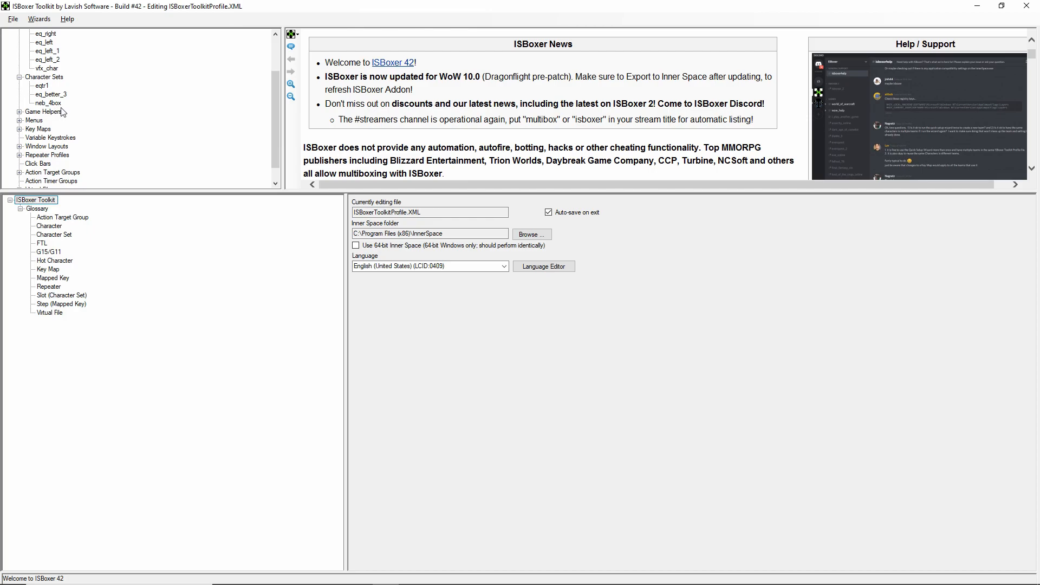
{"action": "scroll", "coordinate": [61, 114], "scroll_direction": "up", "scroll_amount": 1}
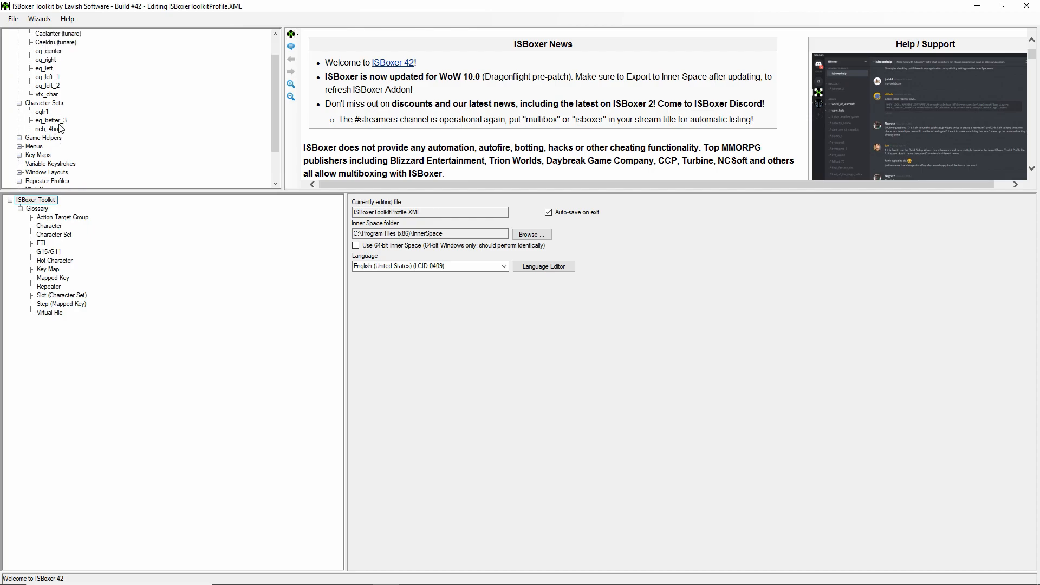
{"action": "left_click", "coordinate": [60, 123]}
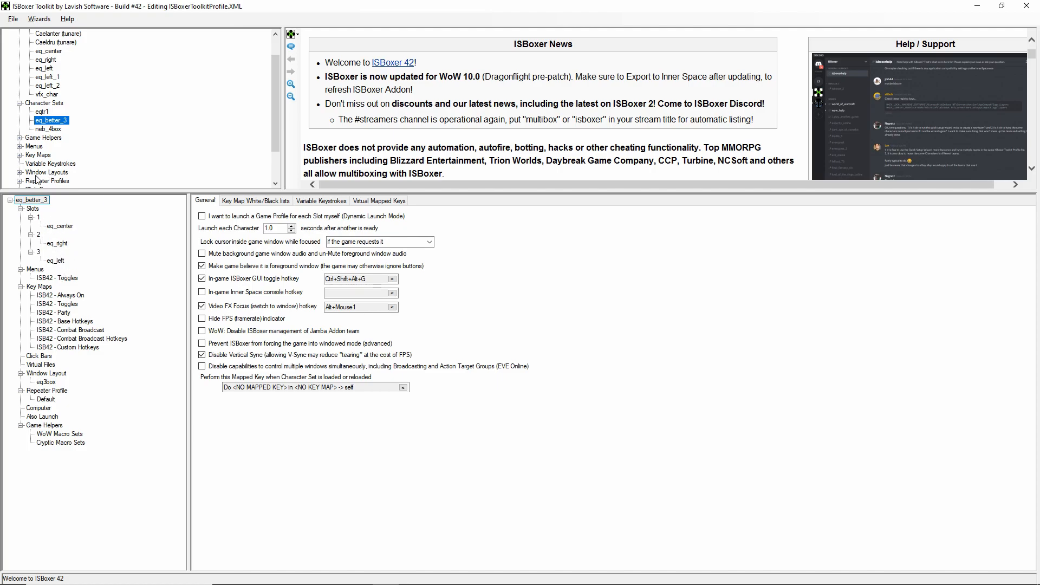
{"action": "scroll", "coordinate": [54, 171], "scroll_direction": "up", "scroll_amount": 1}
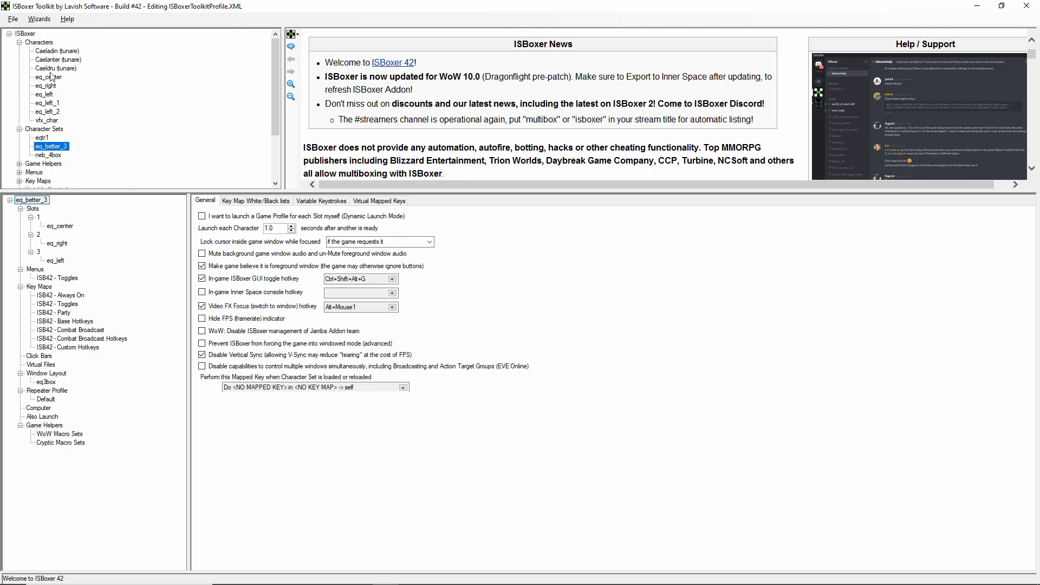
{"action": "scroll", "coordinate": [55, 114], "scroll_direction": "down", "scroll_amount": 1}
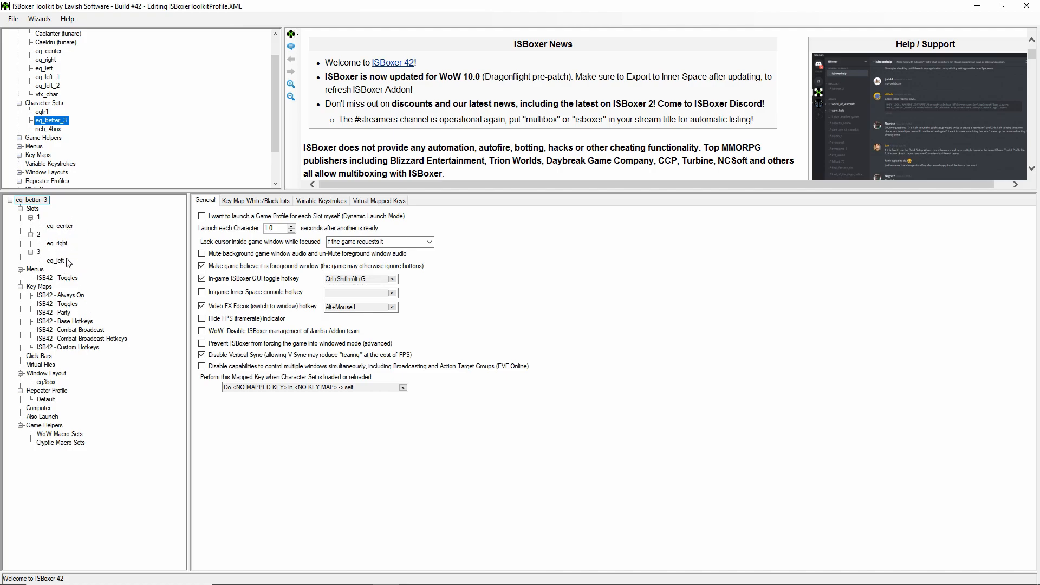
- Open the neb_4box character set and review its slots against the list of characters
{"action": "left_click", "coordinate": [50, 130]}
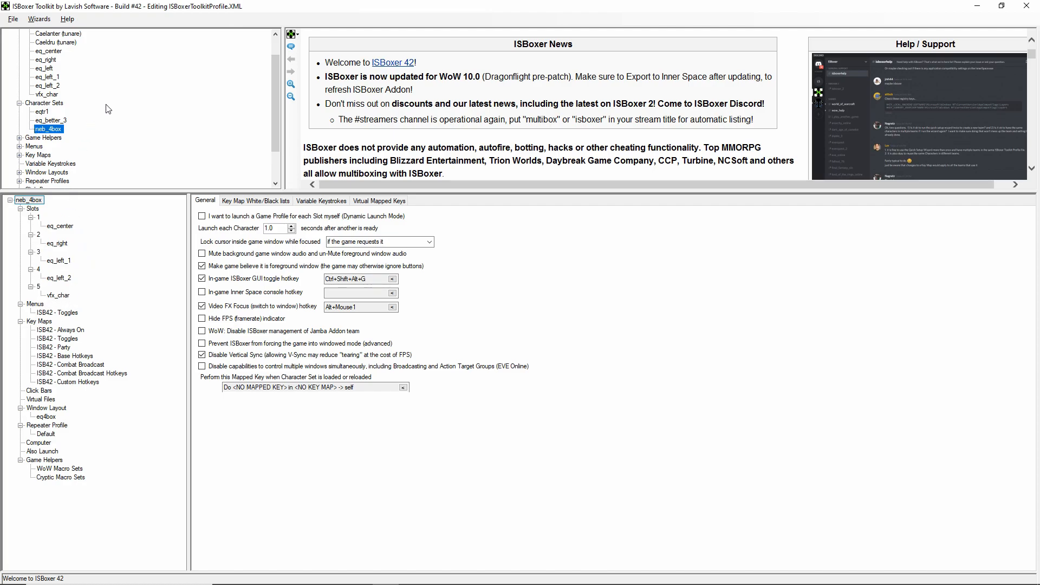
{"action": "scroll", "coordinate": [107, 111], "scroll_direction": "down", "scroll_amount": 2}
{"action": "scroll", "coordinate": [107, 111], "scroll_direction": "up", "scroll_amount": 2}
{"action": "scroll", "coordinate": [107, 111], "scroll_direction": "up", "scroll_amount": 1}
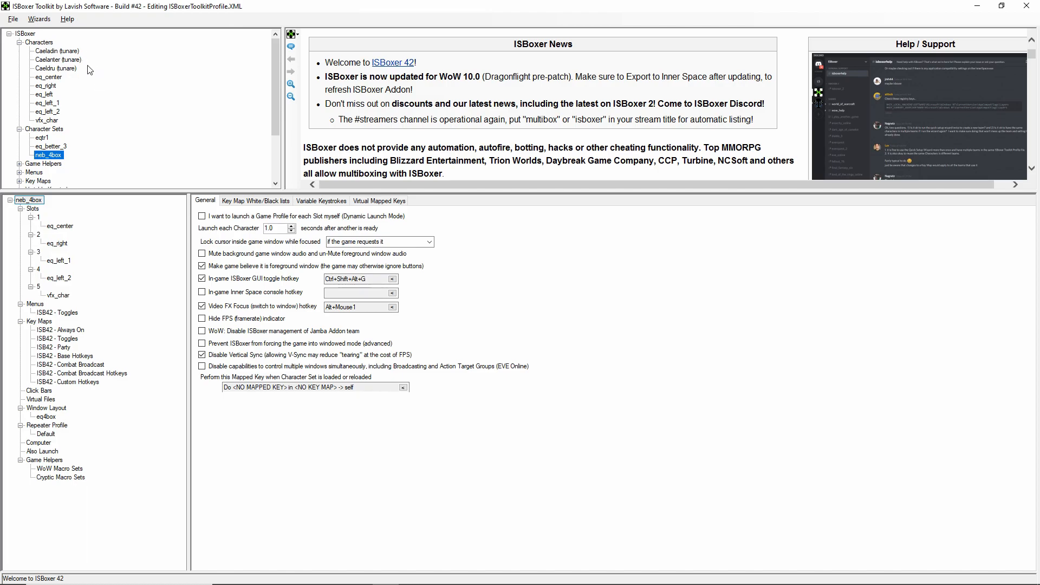
{"action": "scroll", "coordinate": [89, 69], "scroll_direction": "down", "scroll_amount": 2}
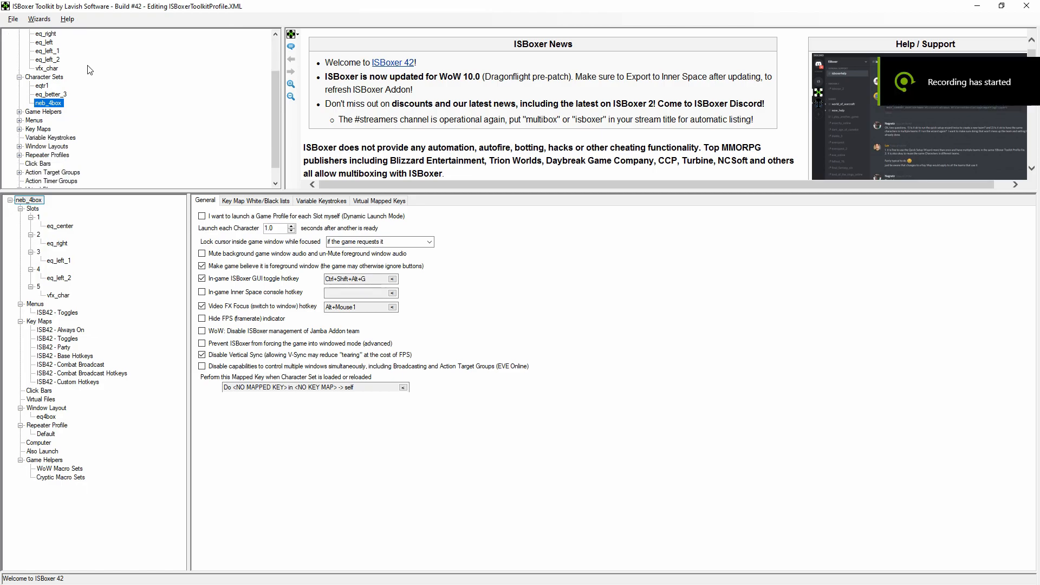
- Open the eq3box window layout and inspect the settings of its regions 1, 2 and 3
{"action": "left_click", "coordinate": [20, 146]}
{"action": "scroll", "coordinate": [85, 144], "scroll_direction": "down", "scroll_amount": 1}
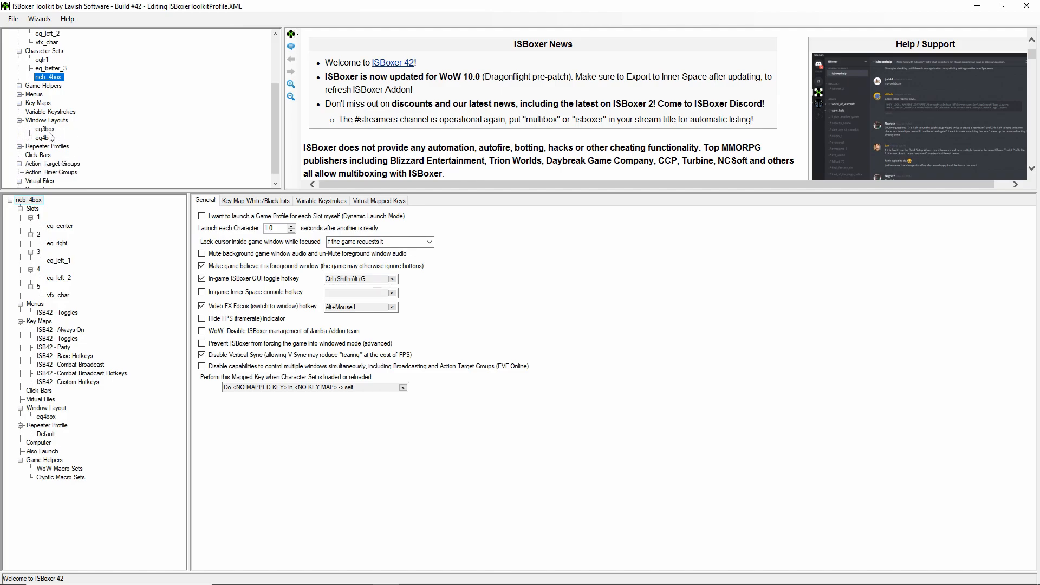
{"action": "left_click", "coordinate": [46, 129]}
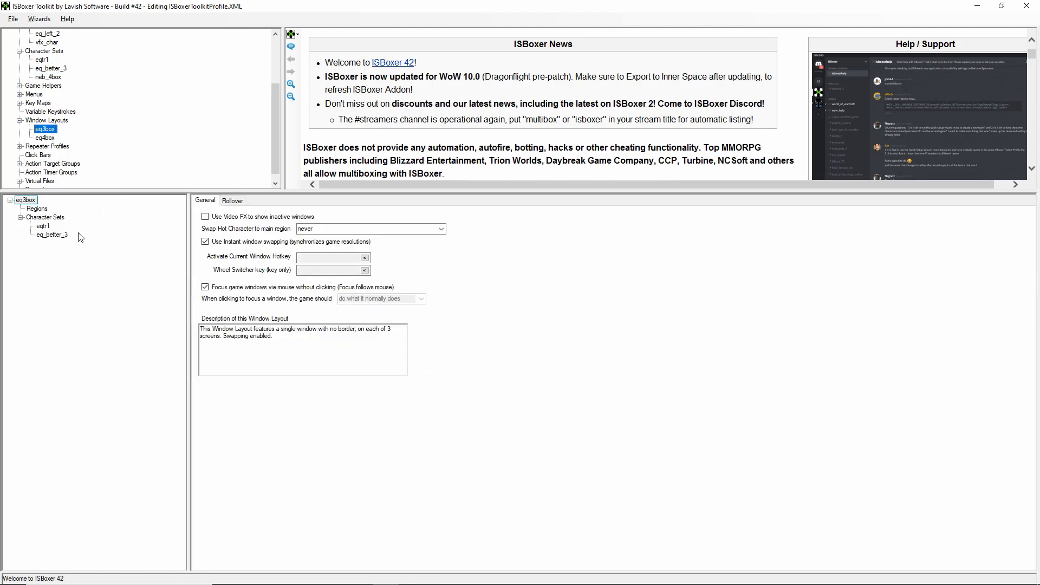
{"action": "left_click", "coordinate": [35, 210]}
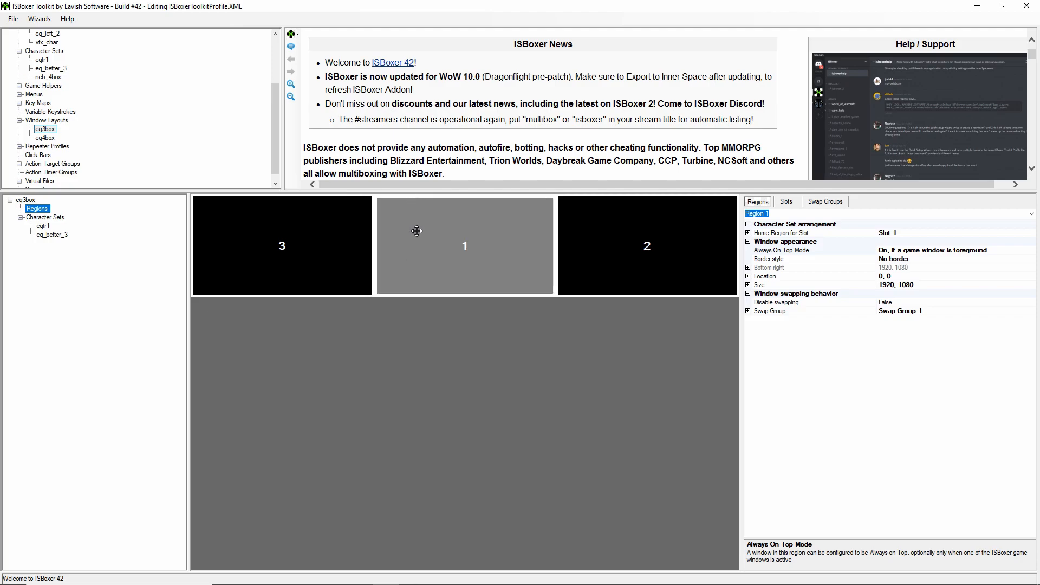
{"action": "mouse_move", "coordinate": [457, 268]}
{"action": "left_mouse_down"}
{"action": "mouse_move", "coordinate": [432, 410]}
{"action": "mouse_move", "coordinate": [202, 283]}
{"action": "mouse_move", "coordinate": [488, 287]}
{"action": "mouse_move", "coordinate": [450, 281]}
{"action": "left_mouse_up"}
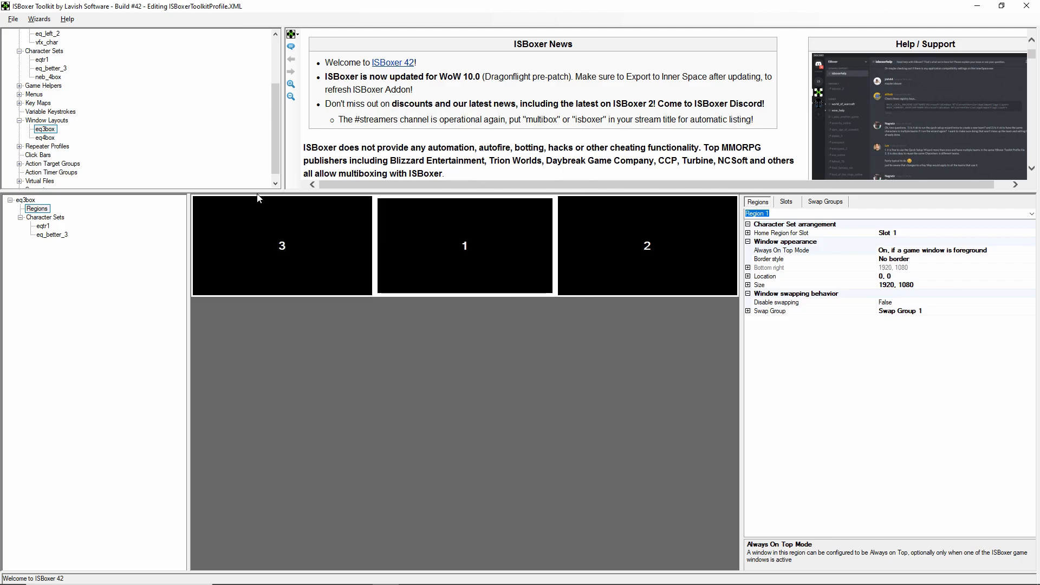
{"action": "left_click", "coordinate": [599, 245]}
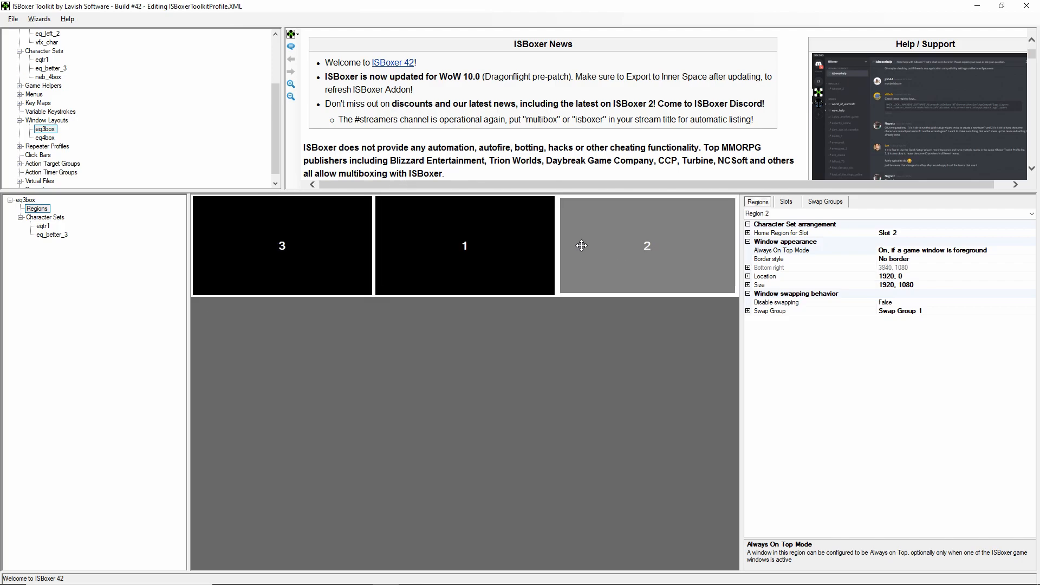
{"action": "left_click", "coordinate": [320, 241]}
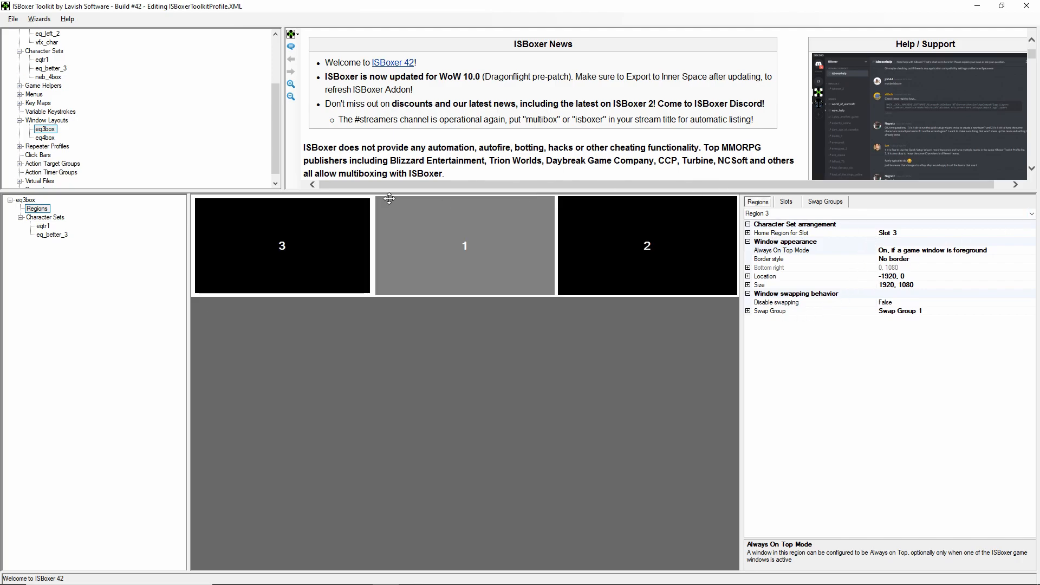
- Compare the general settings of the eq3box and eq4box window layouts, and view the regions of eq4box
{"action": "left_click", "coordinate": [25, 200]}
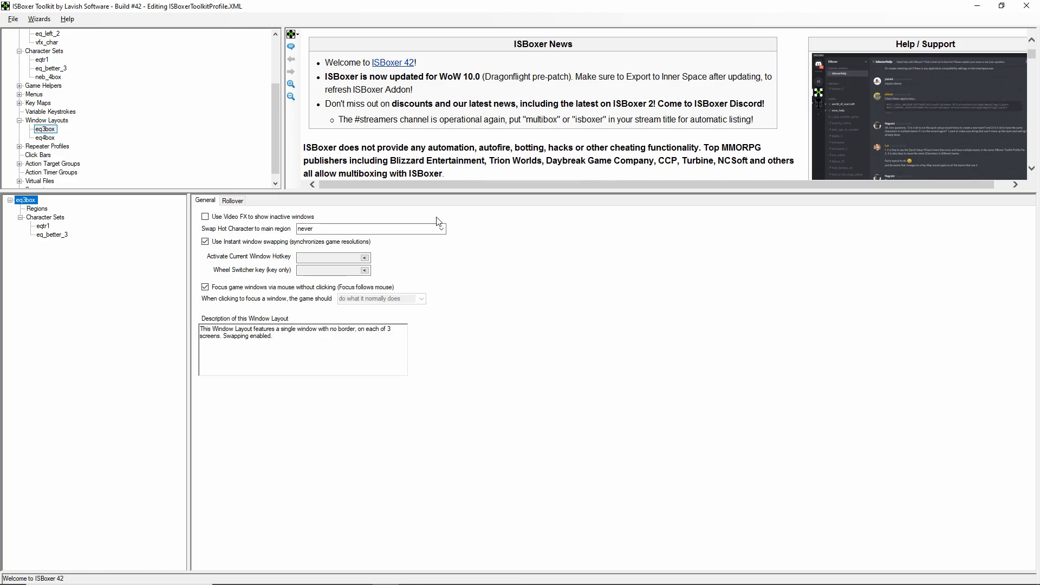
{"action": "left_click", "coordinate": [48, 139]}
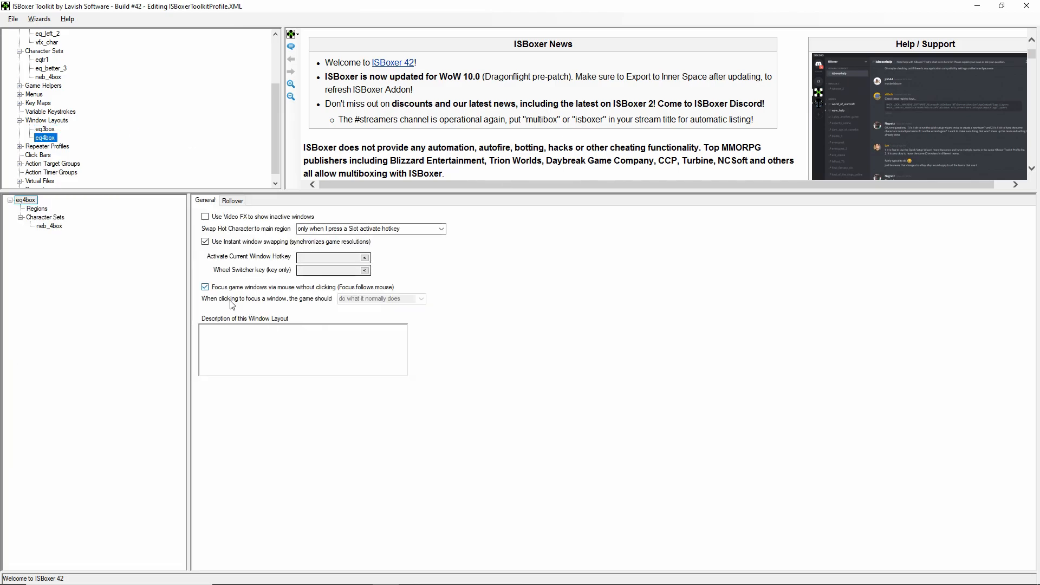
{"action": "left_click", "coordinate": [43, 211]}
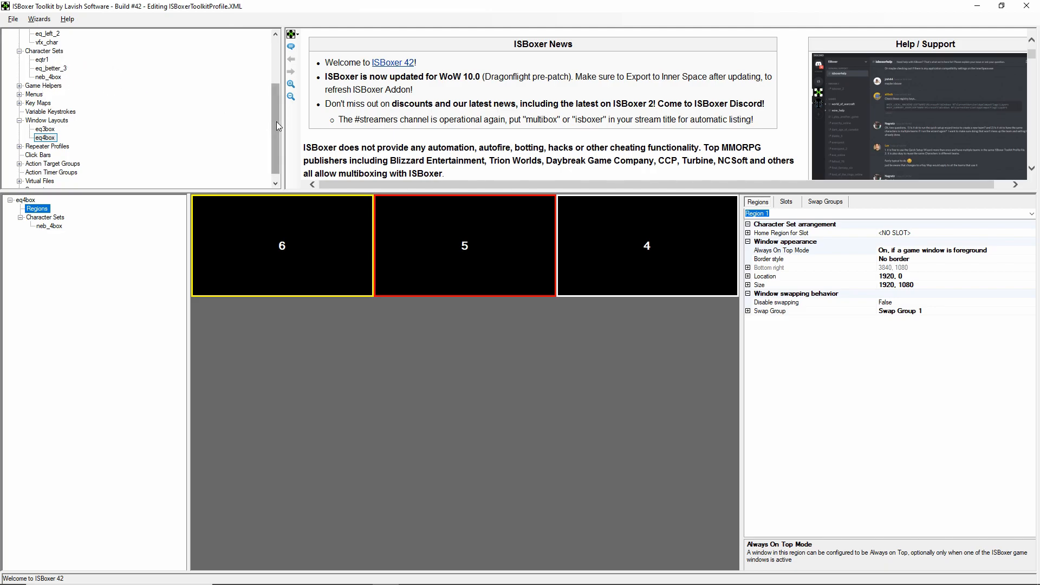
- Examine slot 5 of the neb_4box character set and the general settings of its vfx_char character
{"action": "left_click_drag", "start_coordinate": [276, 121], "coordinate": [278, 81]}
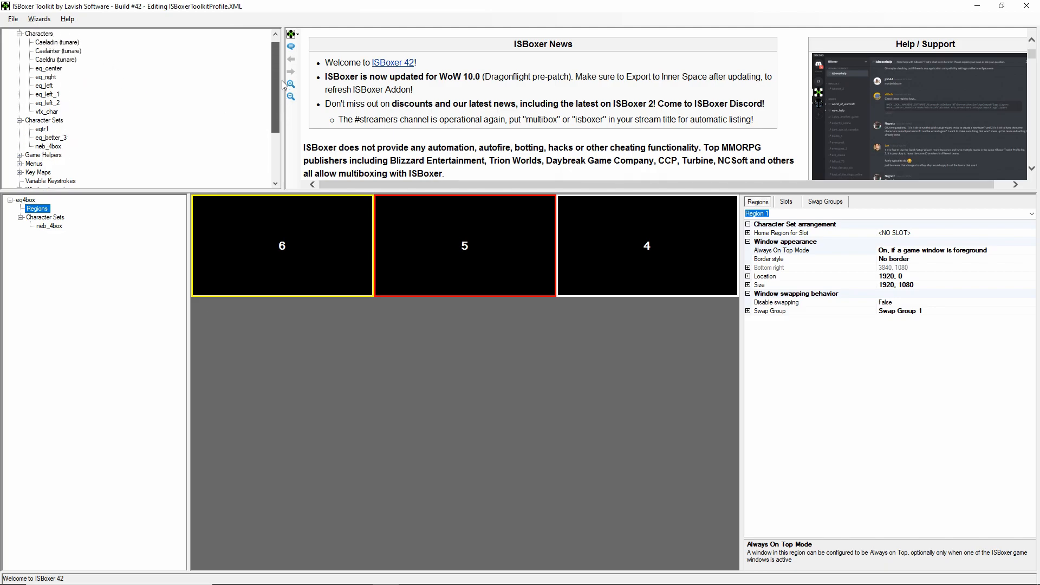
{"action": "left_click", "coordinate": [57, 147]}
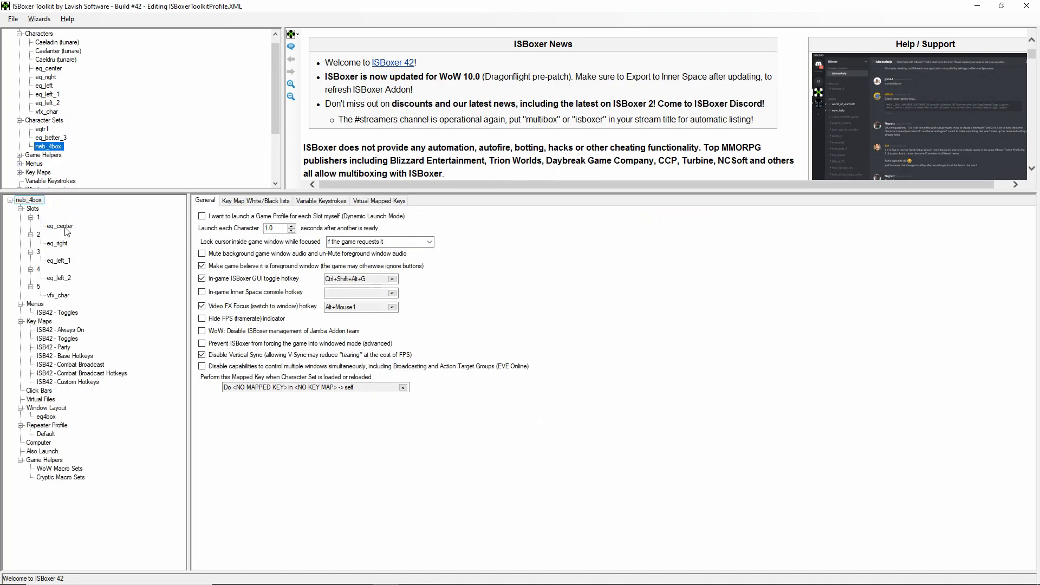
{"action": "left_click", "coordinate": [69, 296]}
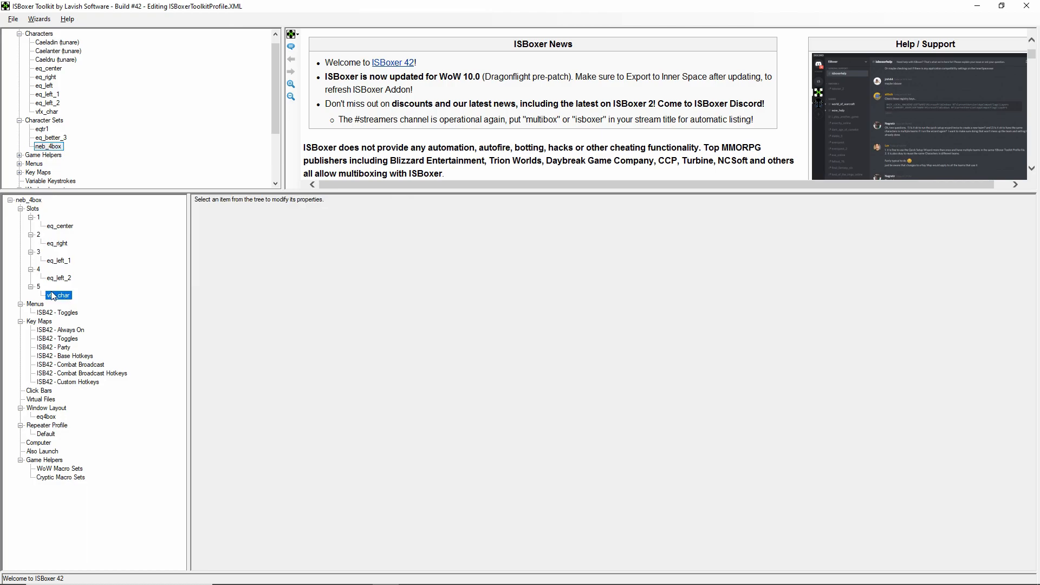
{"action": "left_click", "coordinate": [39, 288]}
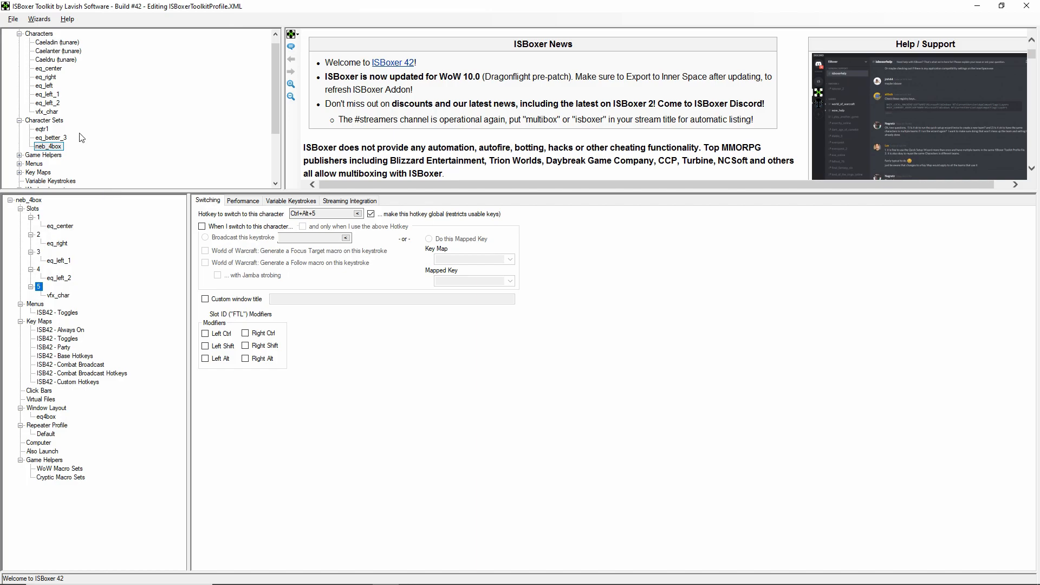
{"action": "left_click", "coordinate": [46, 113]}
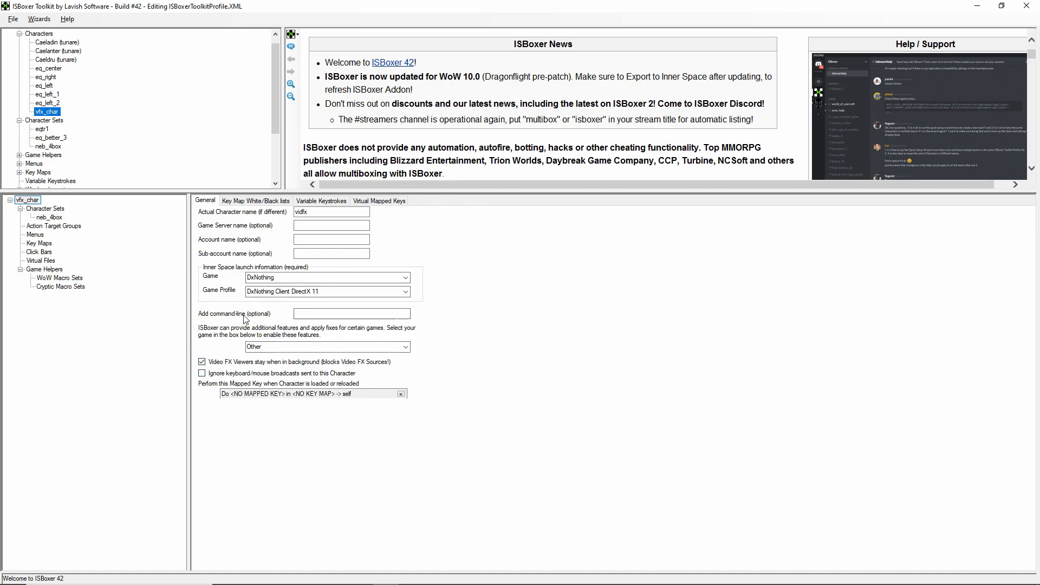
{"action": "left_click", "coordinate": [202, 361]}
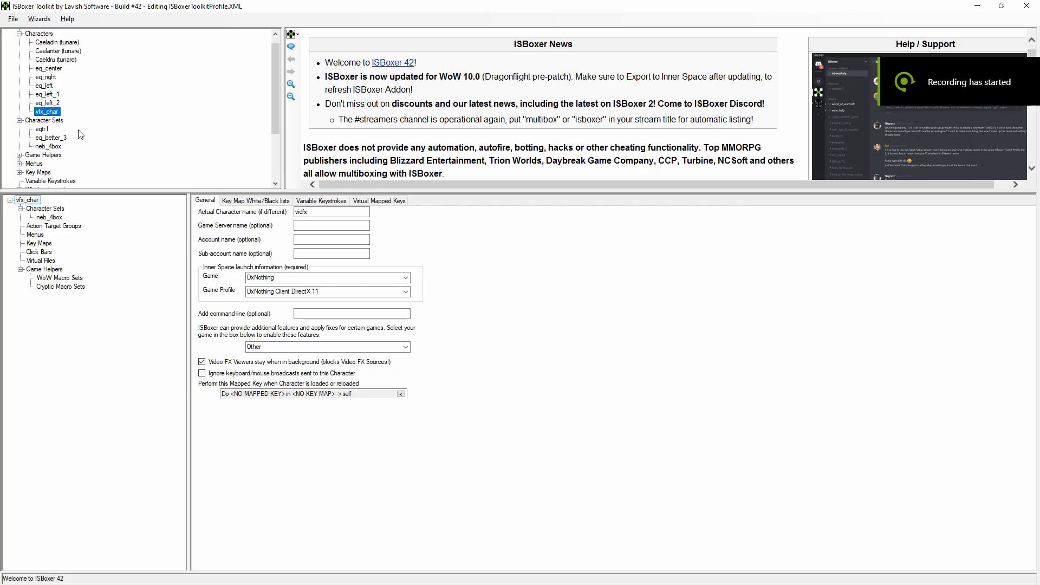
- Review the characters assigned to the neb_4box slots and view the general settings of the eq_right character
{"action": "left_click", "coordinate": [50, 146]}
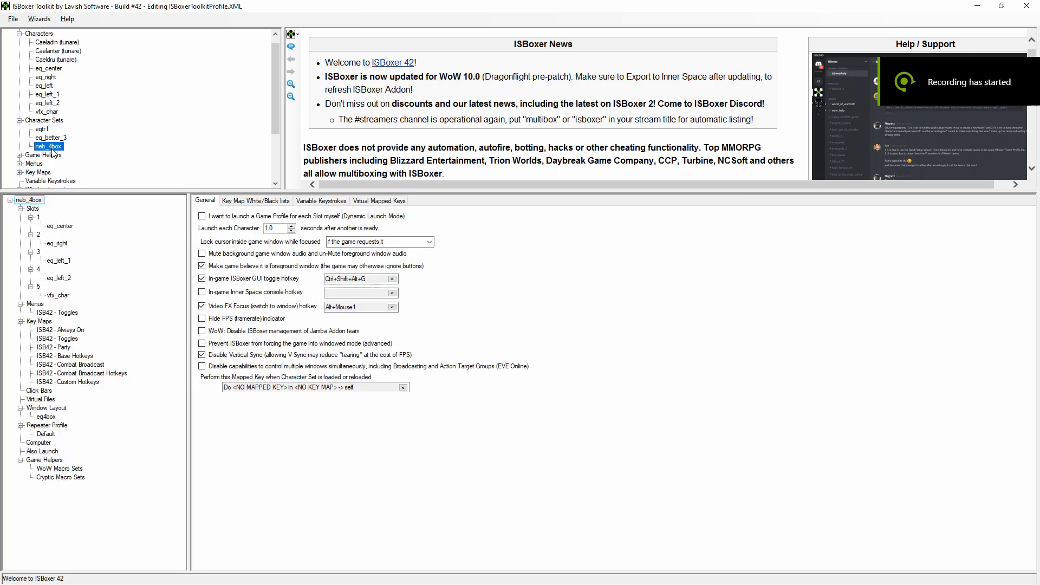
{"action": "left_click", "coordinate": [56, 226]}
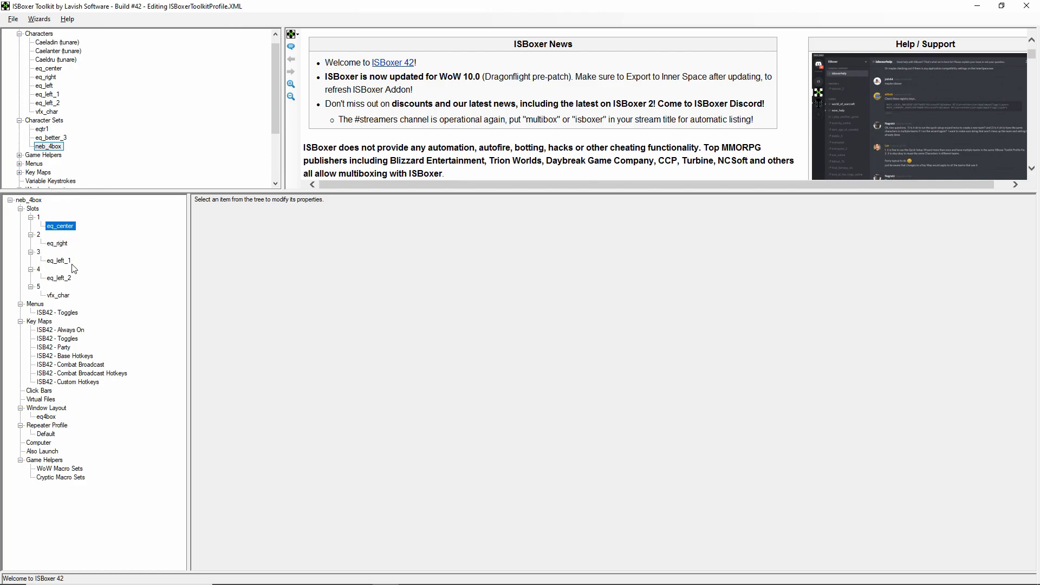
{"action": "left_click", "coordinate": [47, 78]}
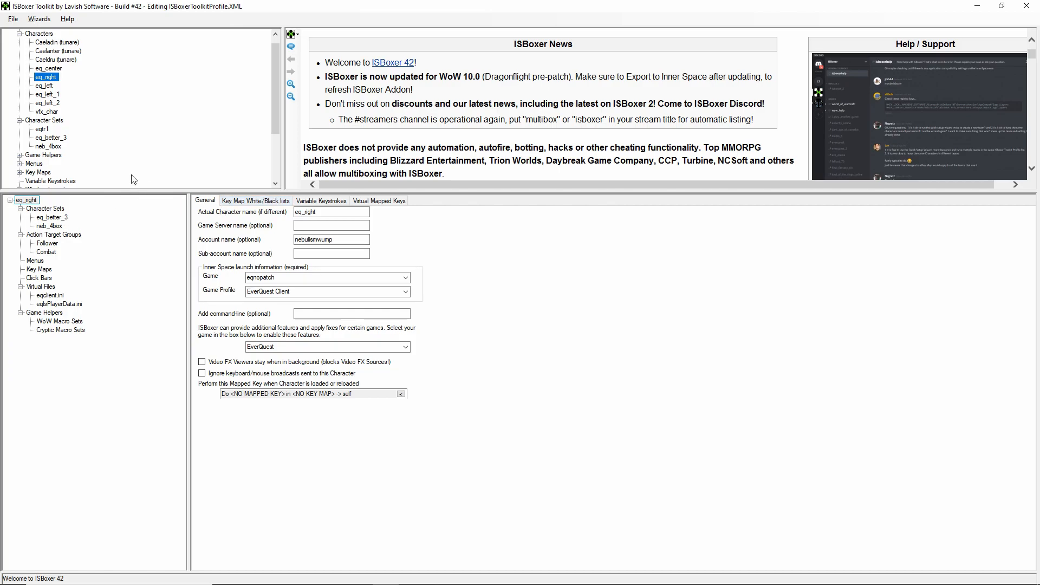
- Examine the switching settings of slots 2, 3 and 4 in the neb_4box character set
{"action": "left_click", "coordinate": [50, 146]}
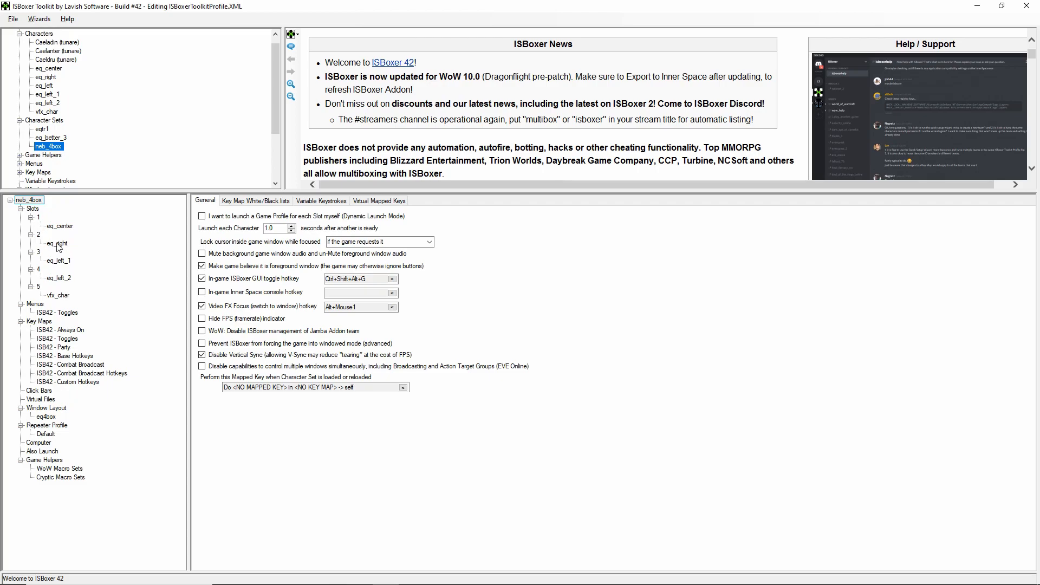
{"action": "left_click", "coordinate": [38, 235]}
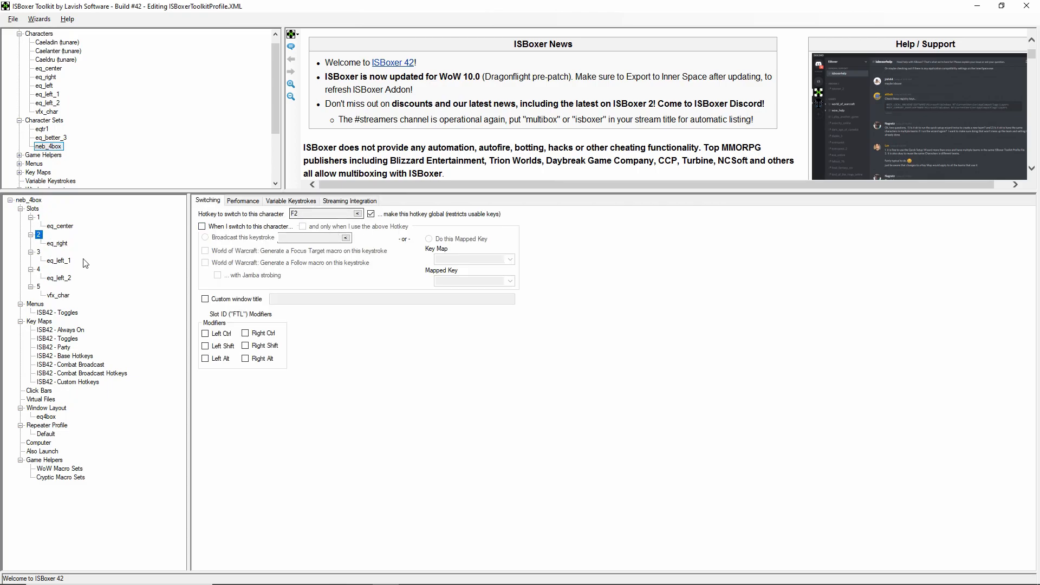
{"action": "left_click", "coordinate": [39, 252]}
{"action": "left_click", "coordinate": [39, 269]}
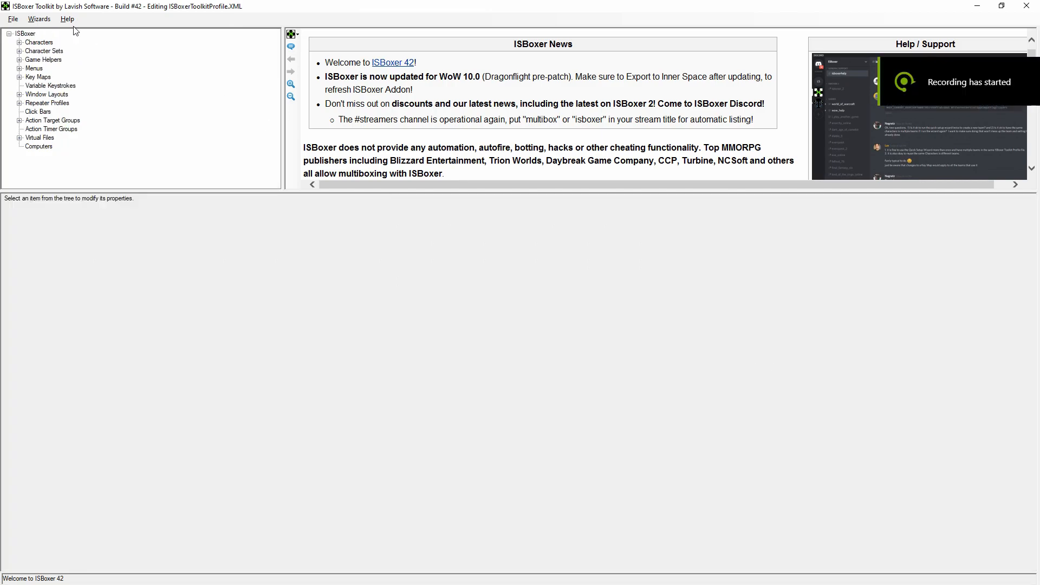
- Start the Quick Setup Wizard and choose EverQuest as the game to set up
{"action": "left_click", "coordinate": [35, 20]}
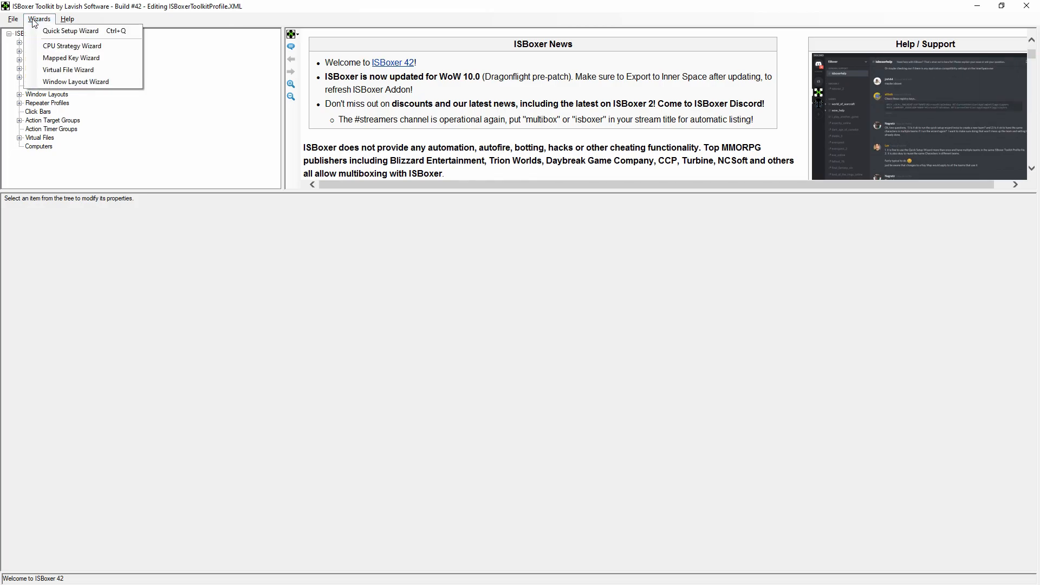
{"action": "left_click", "coordinate": [60, 31]}
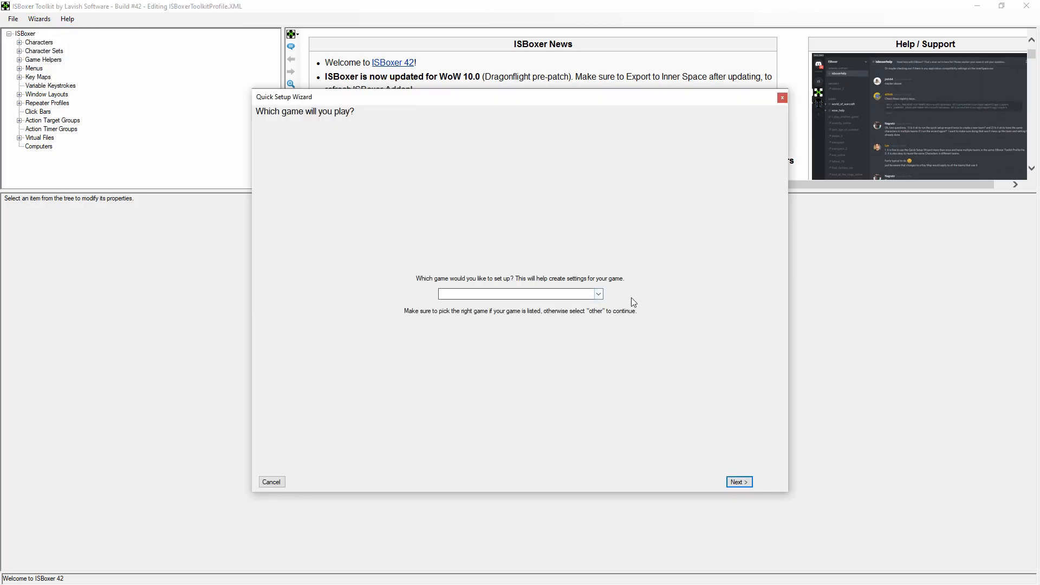
{"action": "left_click", "coordinate": [603, 295]}
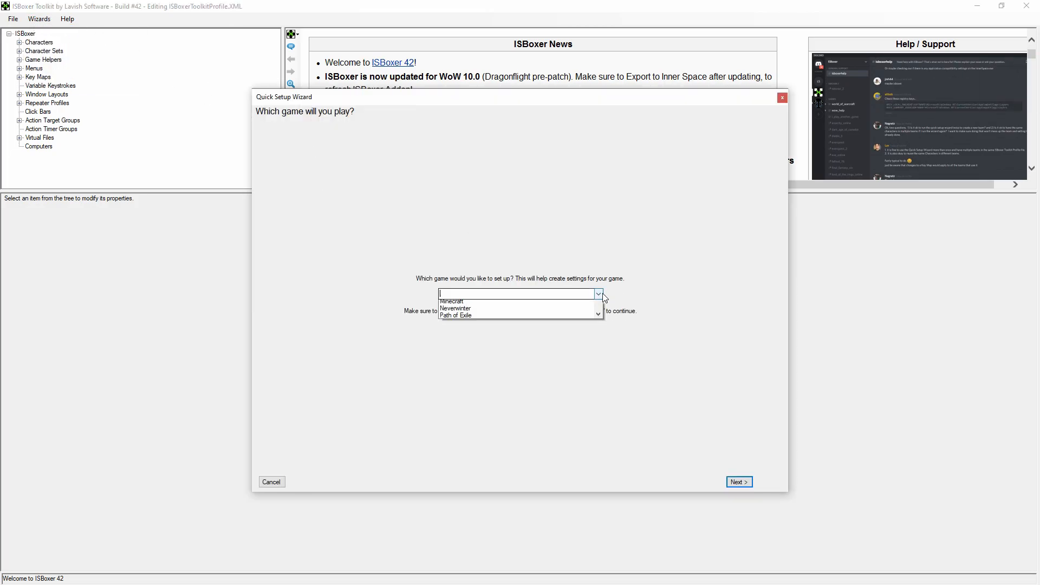
{"action": "left_click", "coordinate": [603, 296]}
{"action": "left_click", "coordinate": [517, 434]}
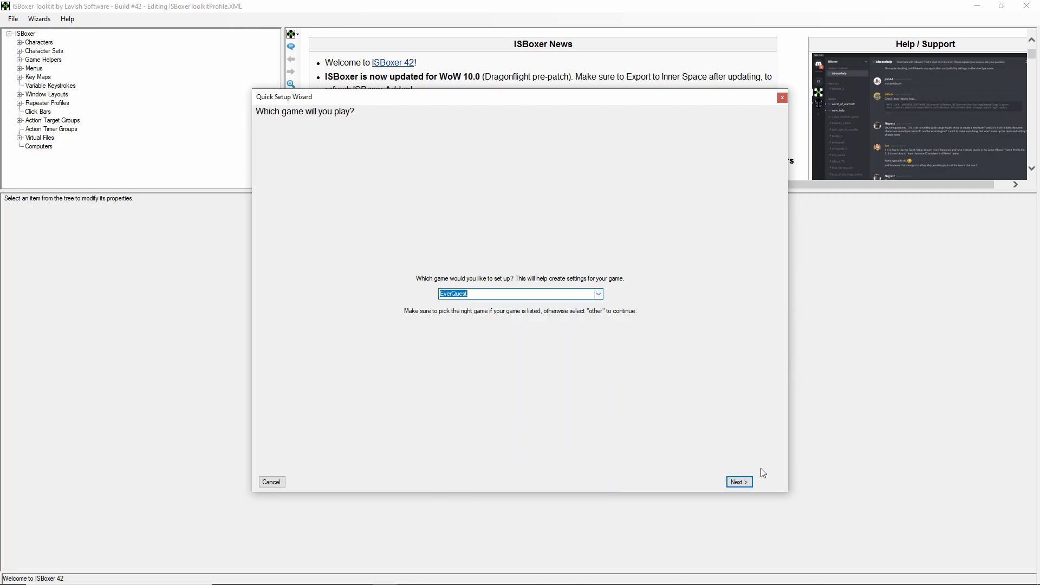
{"action": "left_click", "coordinate": [739, 481]}
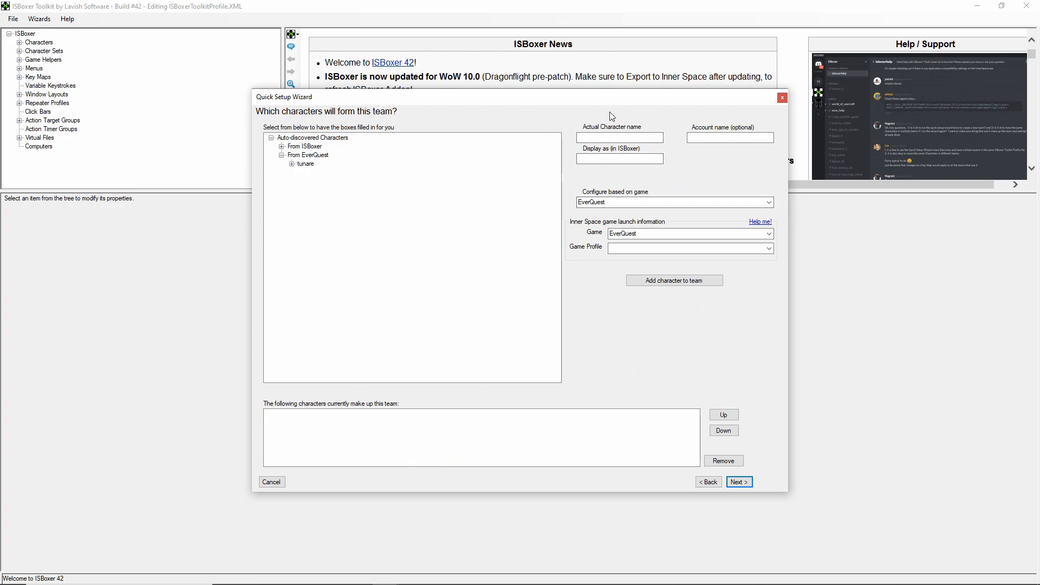
- Add a character named test1 to the team, launched with the game eqnopatch and the EverQuest Client profile
{"action": "left_click", "coordinate": [624, 139]}
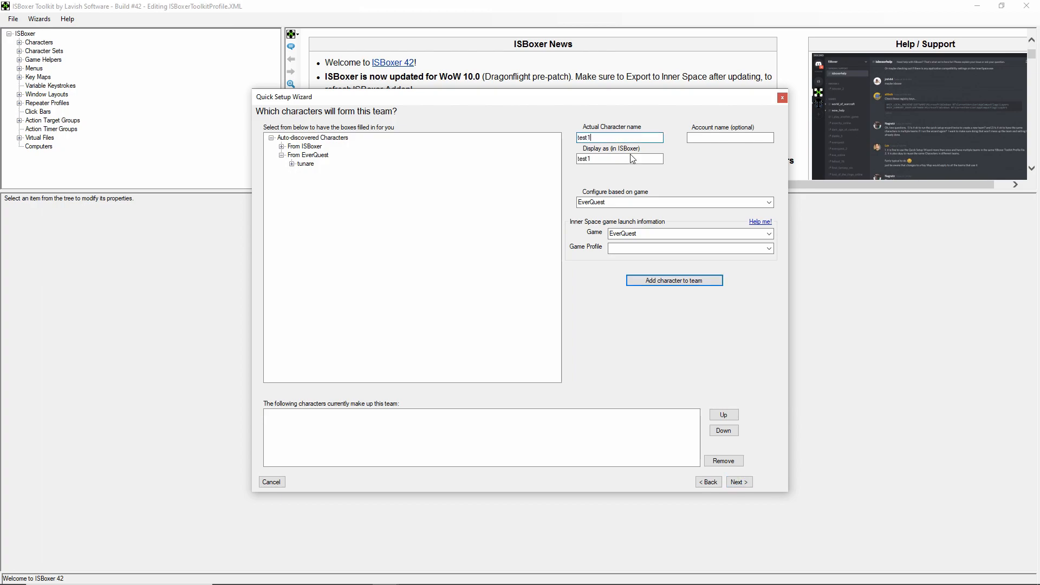
{"action": "left_click", "coordinate": [771, 240]}
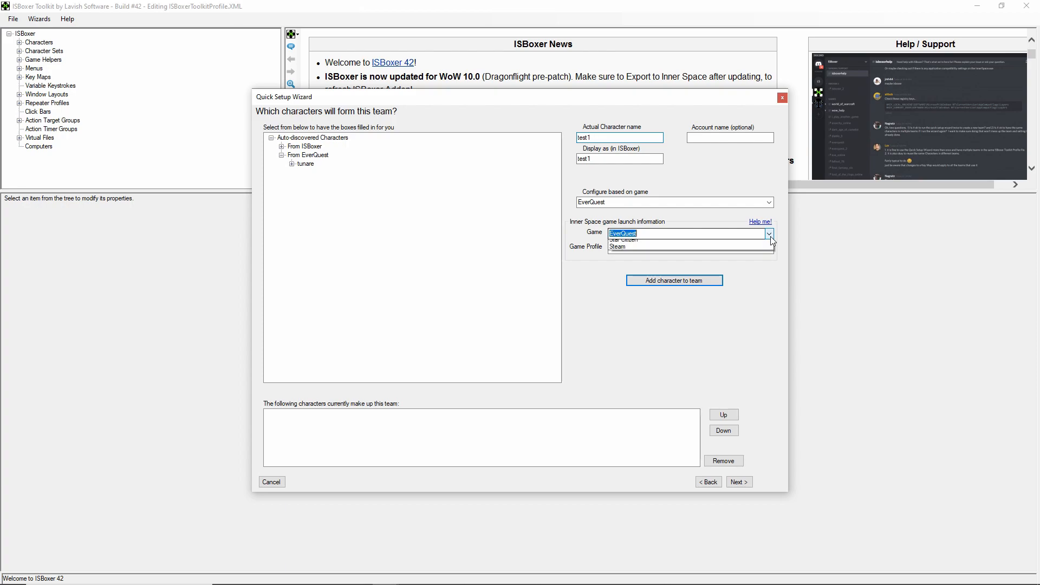
{"action": "left_click", "coordinate": [665, 258]}
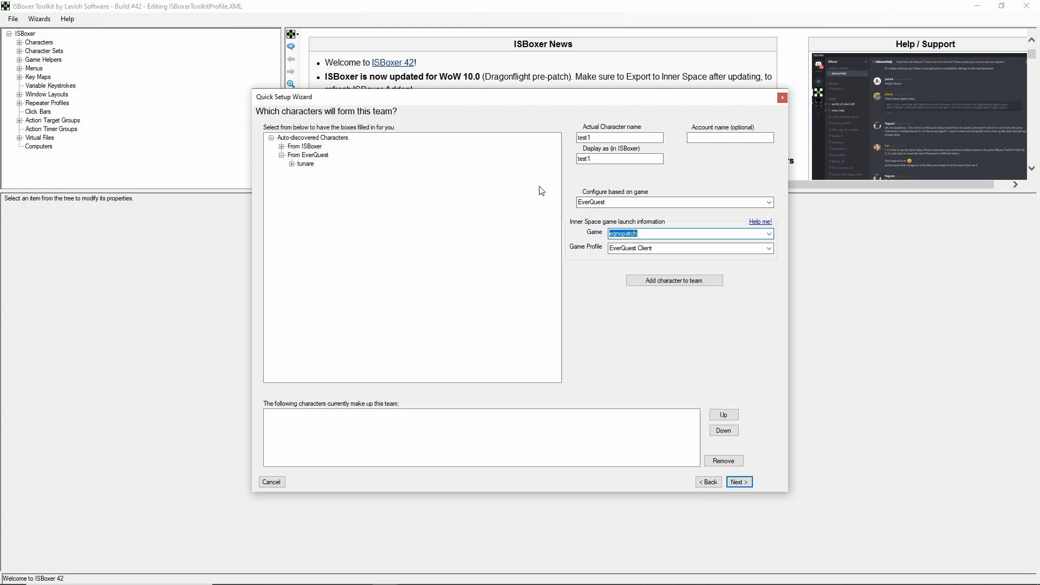
{"action": "left_click", "coordinate": [674, 281]}
- Add the characters test2, test3 and test4 to the team with the same launch settings
{"action": "type", "text": "test2"}
{"action": "left_click", "coordinate": [677, 291]}
{"action": "double_click", "coordinate": [585, 138]}
{"action": "type", "text": "test3"}
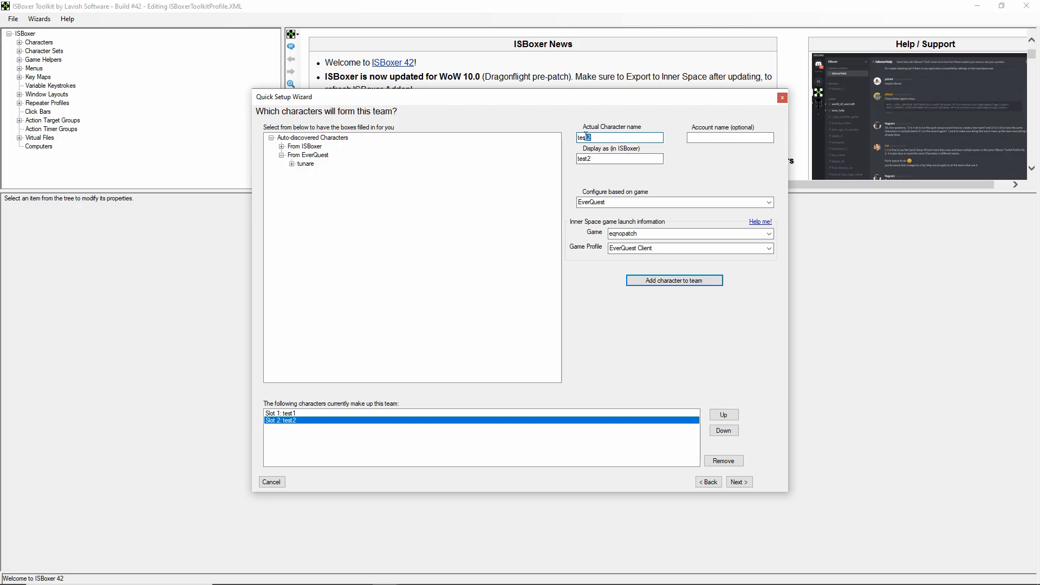
{"action": "left_click", "coordinate": [672, 282]}
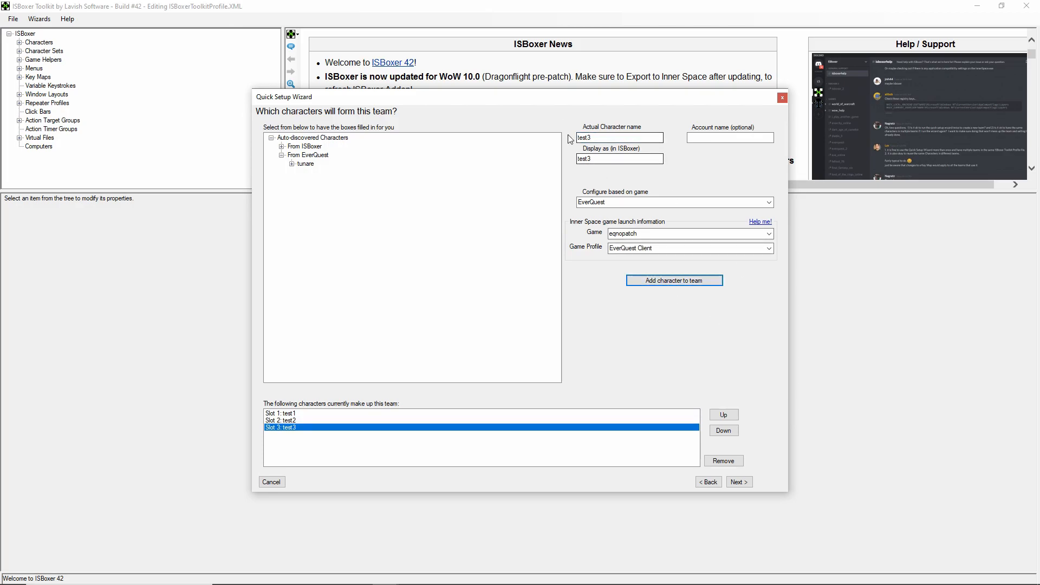
{"action": "double_click", "coordinate": [589, 137]}
{"action": "type", "text": "test4"}
{"action": "left_click", "coordinate": [672, 282]}
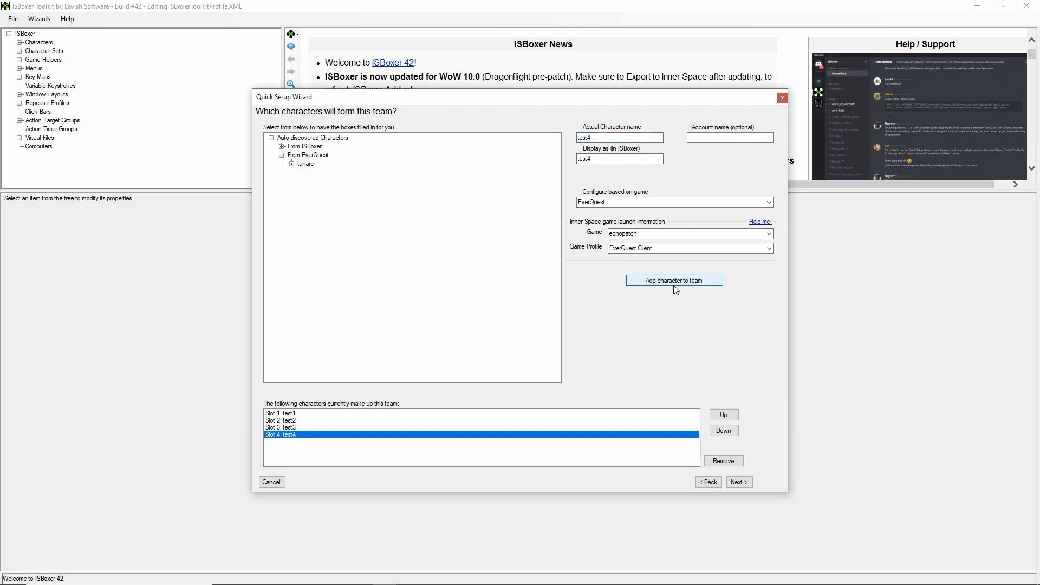
- Name the team simpletest4box and continue with the <No Window Layout> option
{"action": "left_click", "coordinate": [738, 481]}
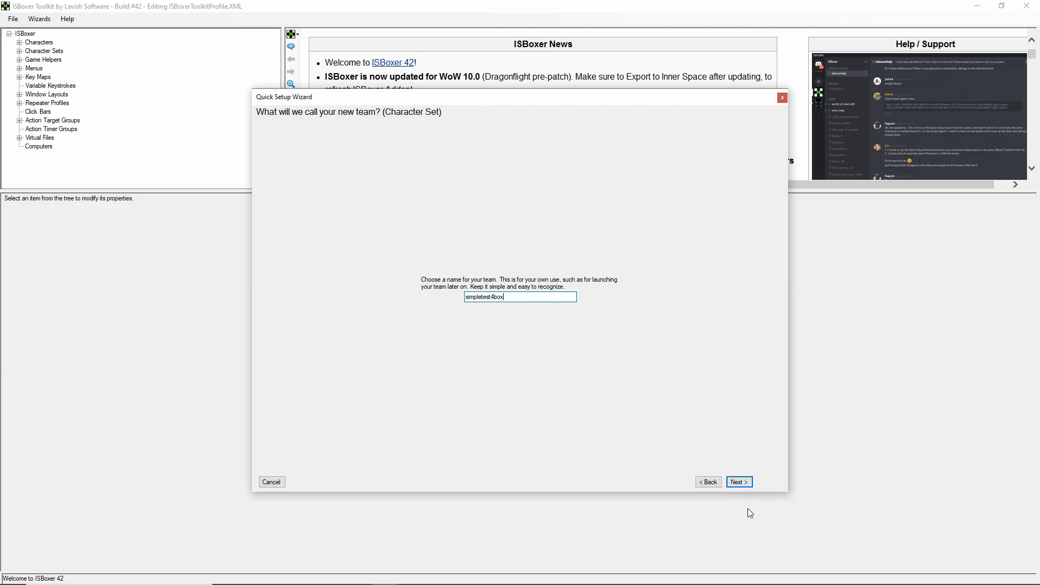
{"action": "left_click", "coordinate": [739, 481]}
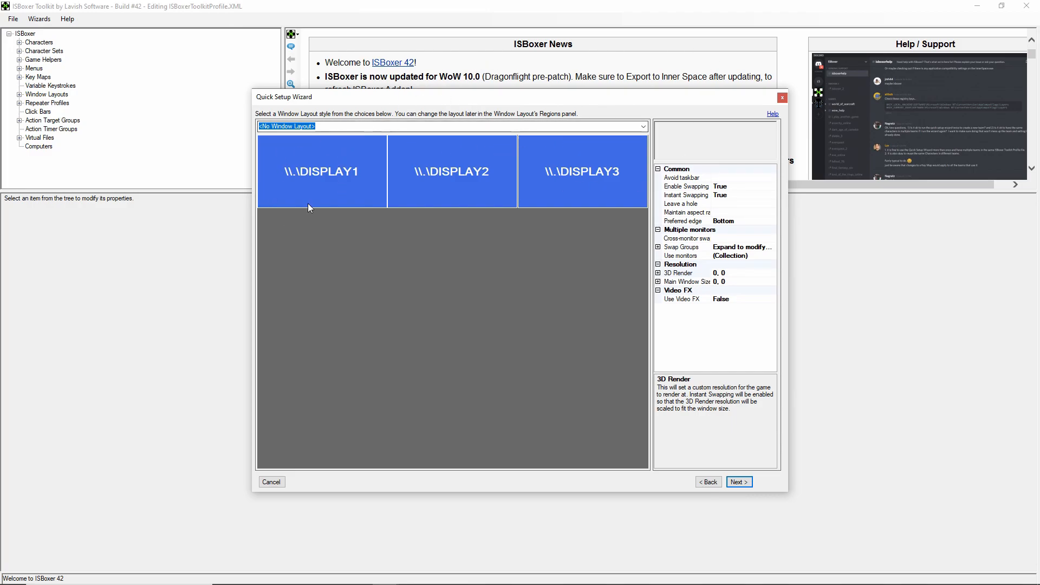
{"action": "left_click", "coordinate": [641, 127]}
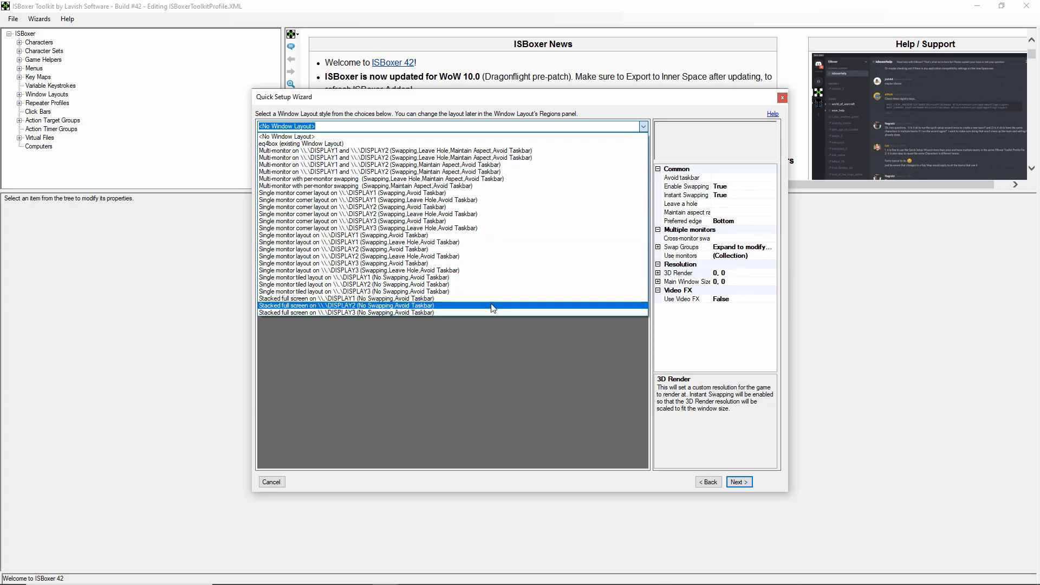
{"action": "left_click", "coordinate": [644, 128]}
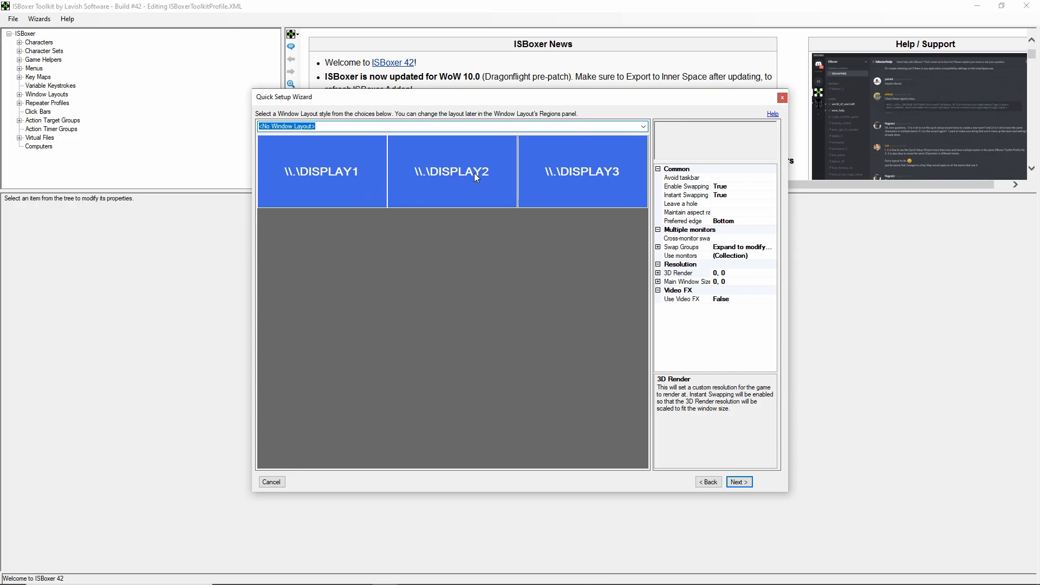
{"action": "left_click", "coordinate": [747, 484]}
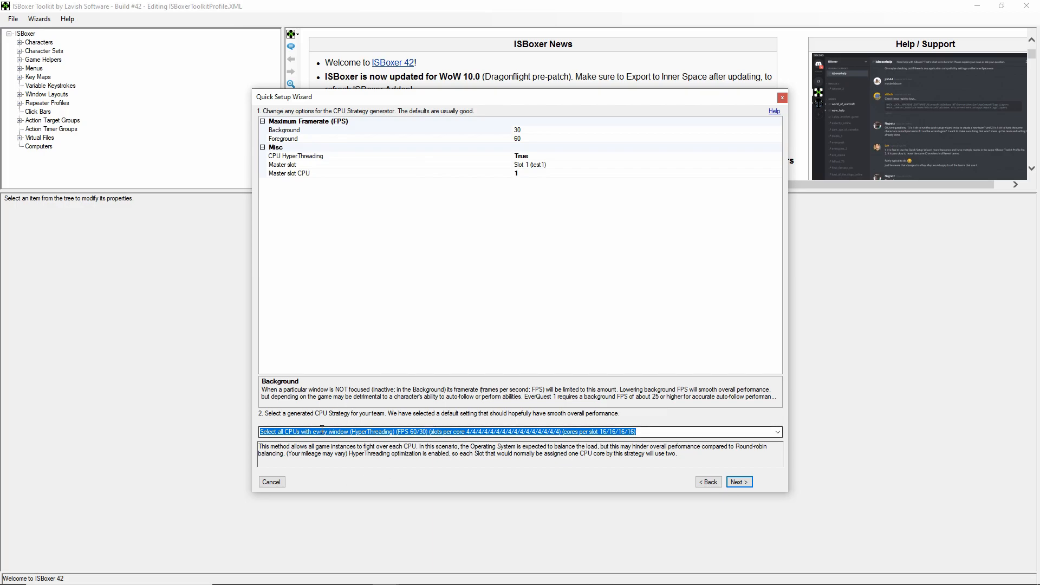
- Select the round-robin balancing CPU strategy that dedicates CPU 1, and set the maximum background framerate to 60
{"action": "left_click", "coordinate": [778, 432]}
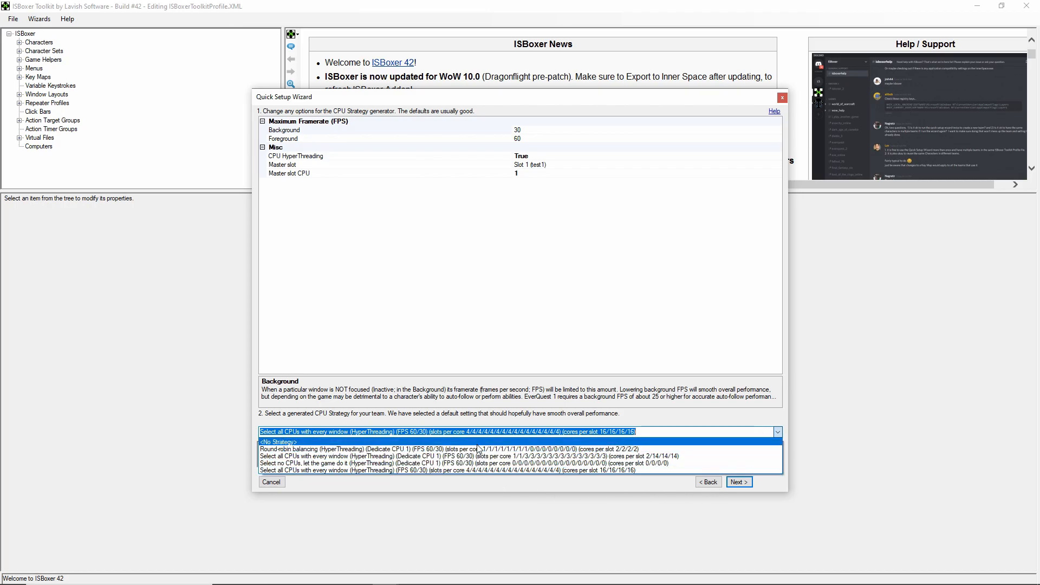
{"action": "left_click", "coordinate": [442, 449]}
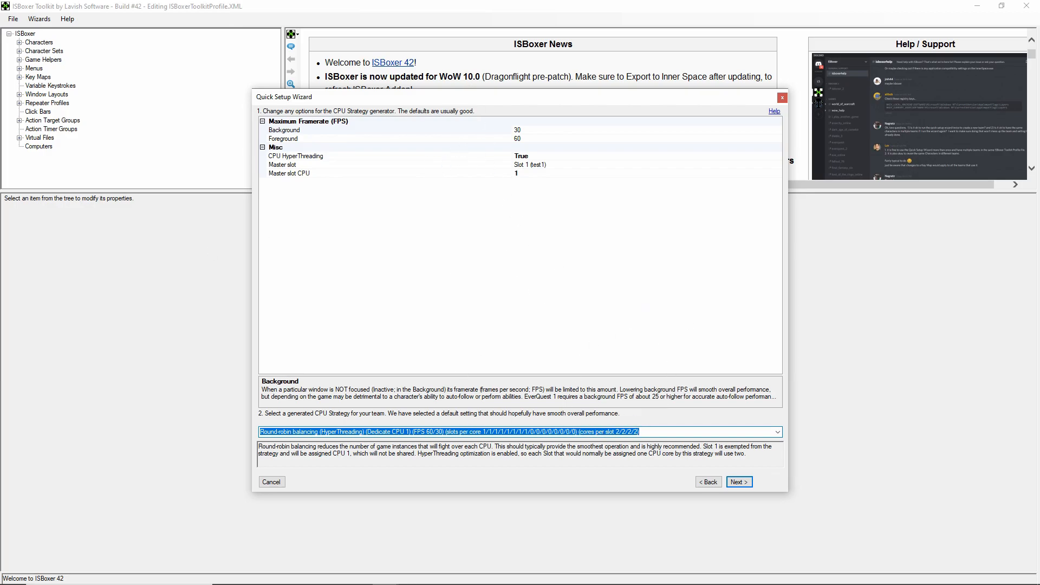
{"action": "left_click", "coordinate": [527, 130]}
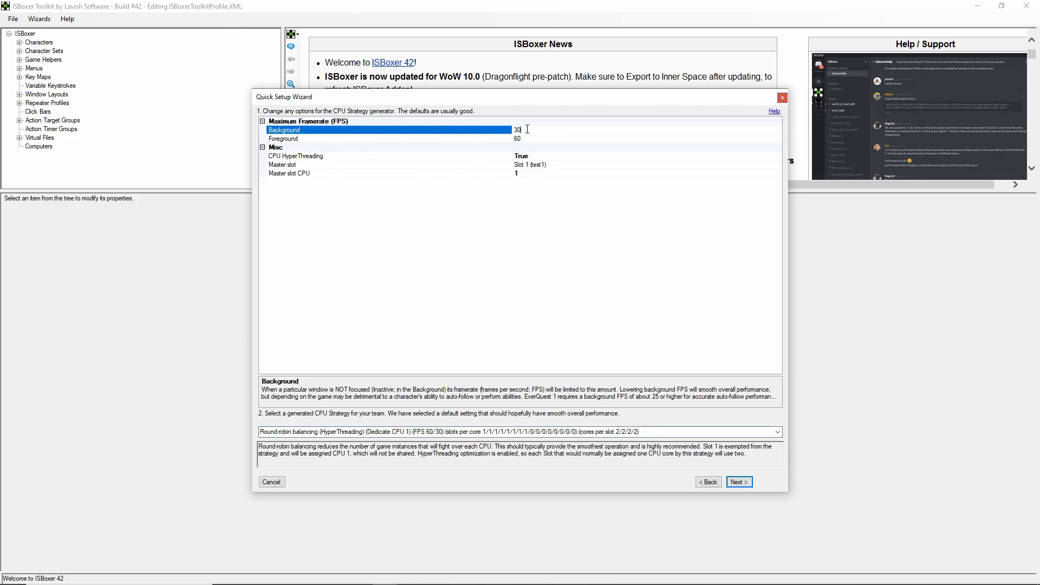
{"action": "type", "text": "60"}
{"action": "left_click_drag", "start_coordinate": [522, 131], "coordinate": [515, 126]}
{"action": "left_click", "coordinate": [739, 482]}
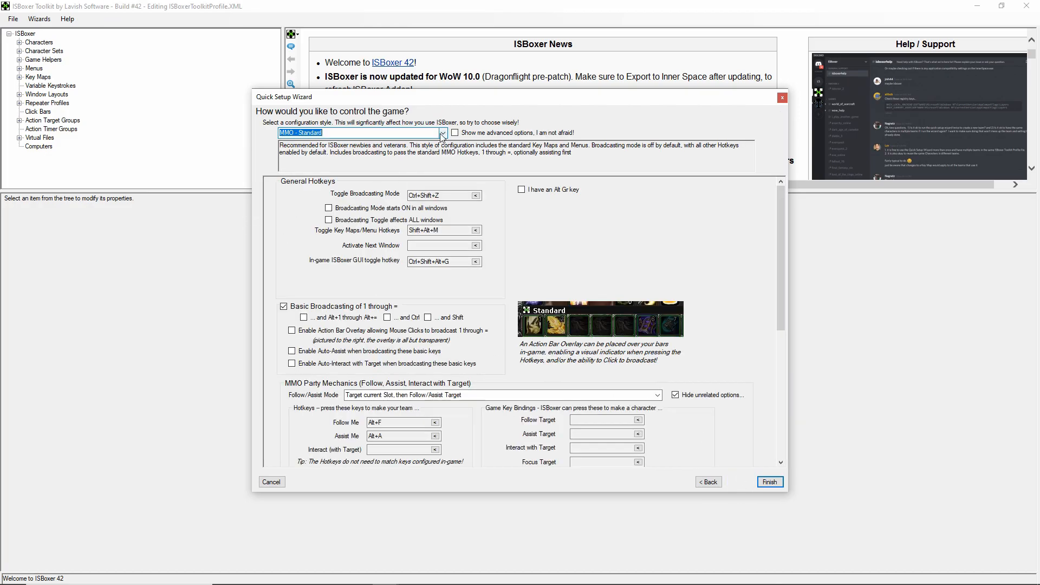
- Choose the Generic Broadcasting style with broadcasting not starting on in all windows, and finish the wizard without filling in key bindings
{"action": "left_click", "coordinate": [443, 134]}
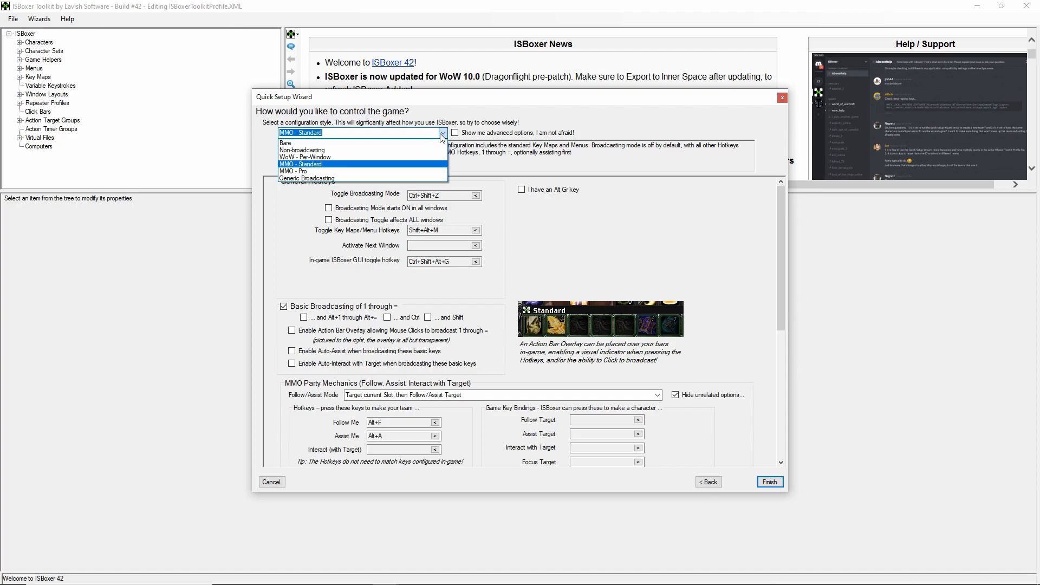
{"action": "left_click", "coordinate": [343, 179]}
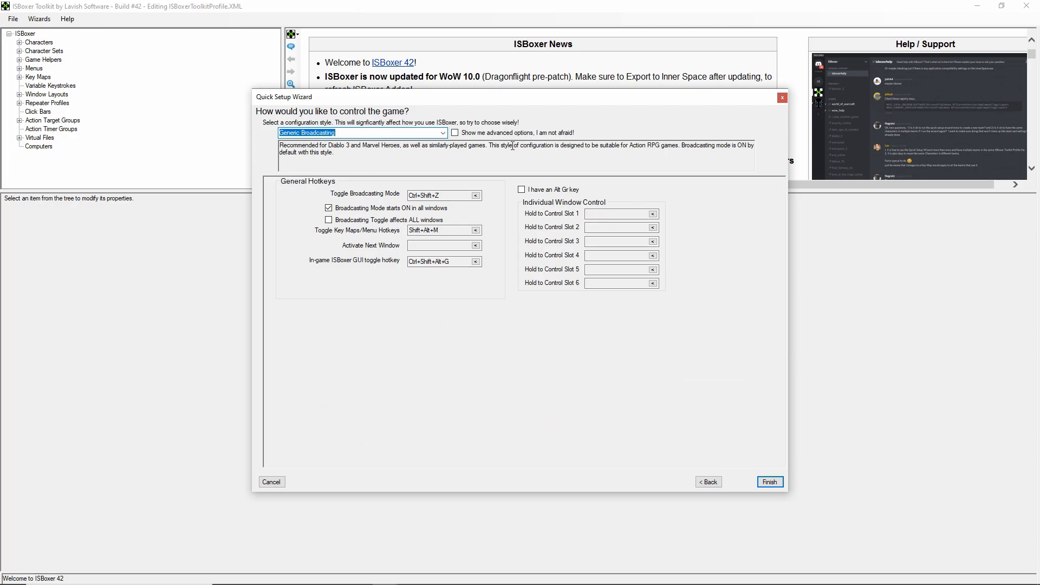
{"action": "left_click", "coordinate": [328, 208]}
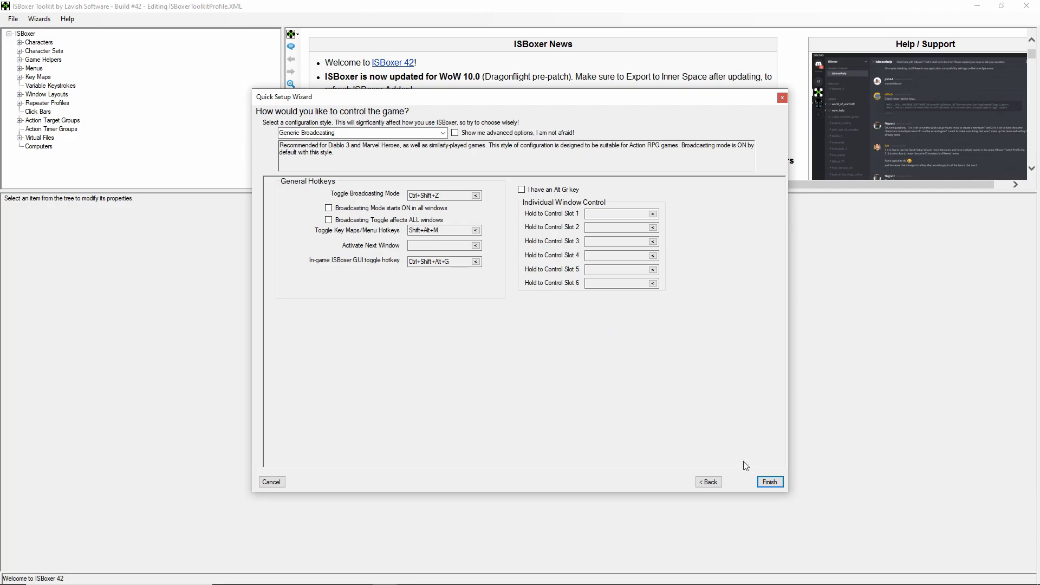
{"action": "left_click", "coordinate": [770, 482]}
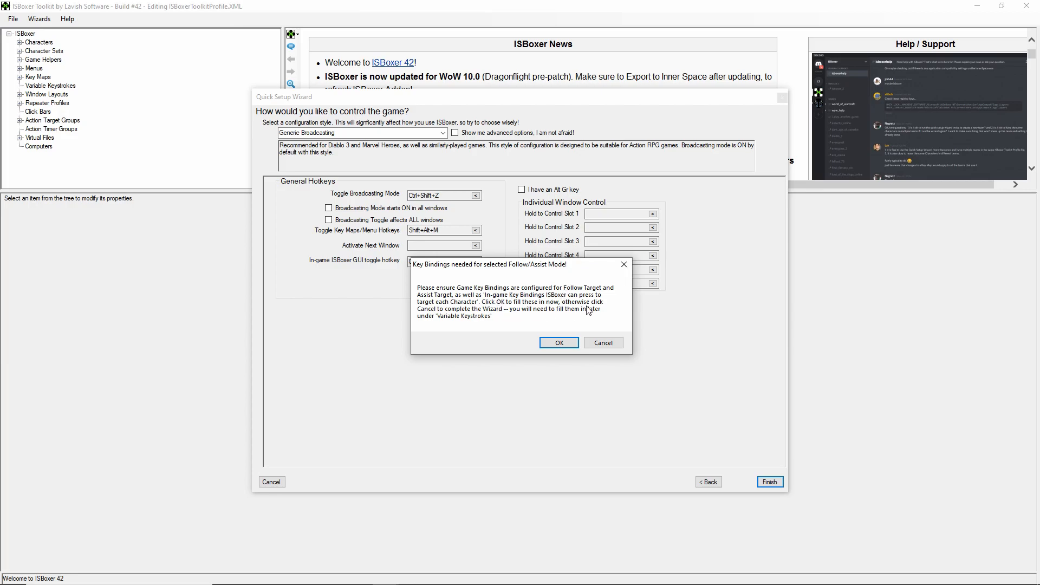
{"action": "left_click", "coordinate": [604, 344]}
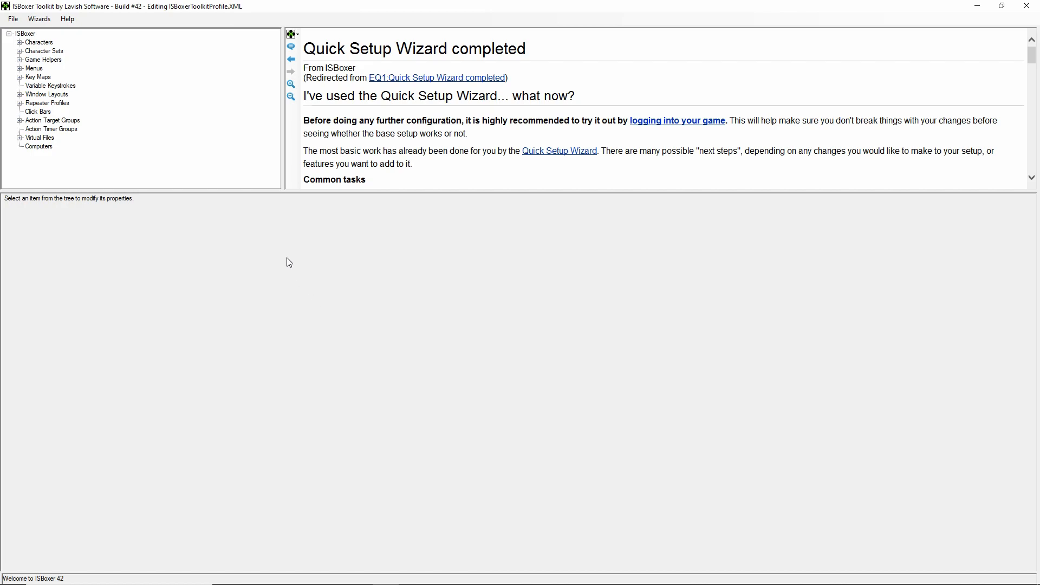
- Check the command for creating a new character, and examine the general settings of the vfx_char character
{"action": "left_click", "coordinate": [19, 94]}
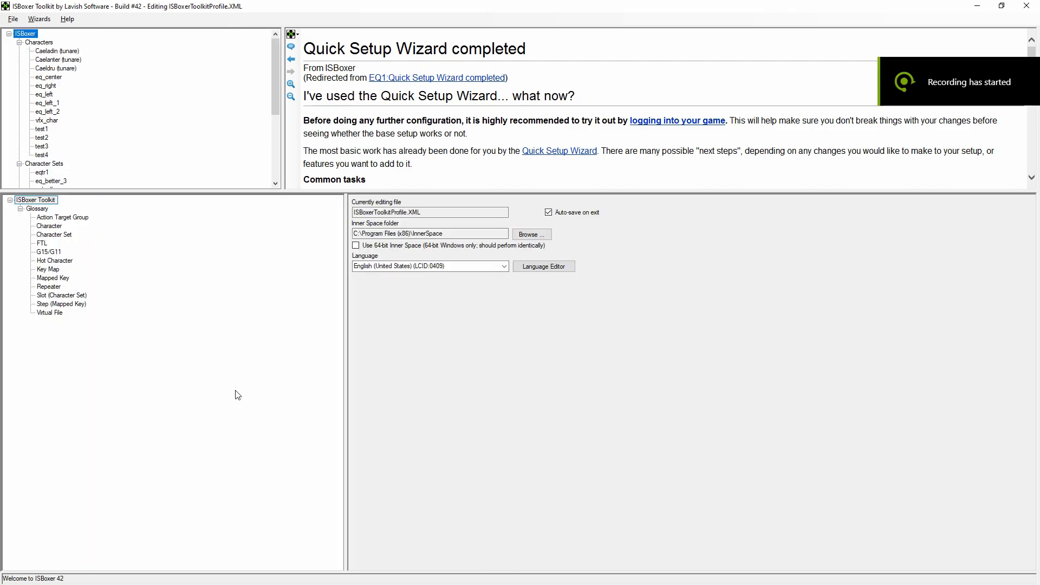
{"action": "right_click", "coordinate": [41, 45]}
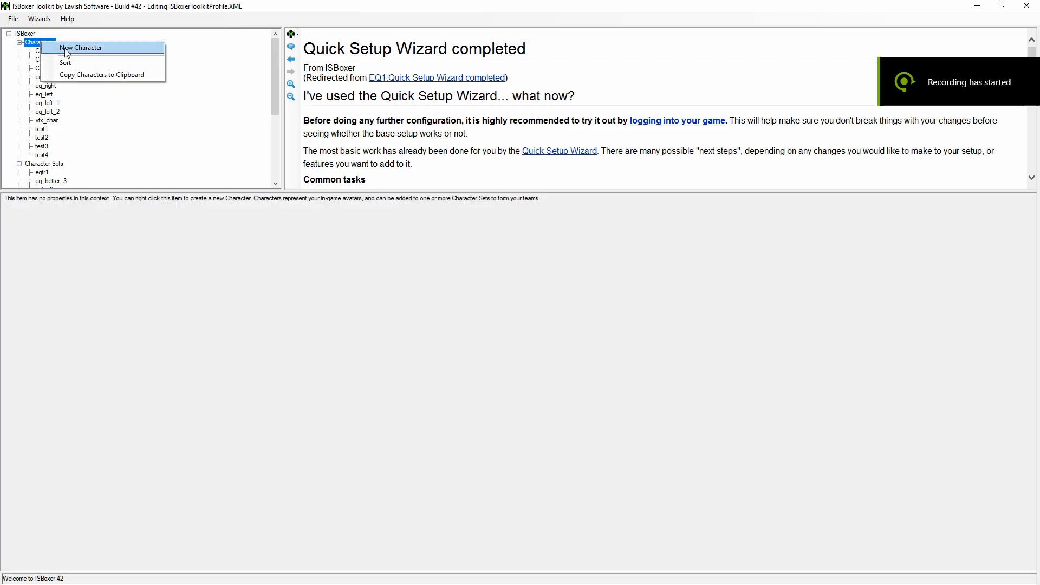
{"action": "left_click", "coordinate": [113, 269]}
{"action": "left_click", "coordinate": [47, 120]}
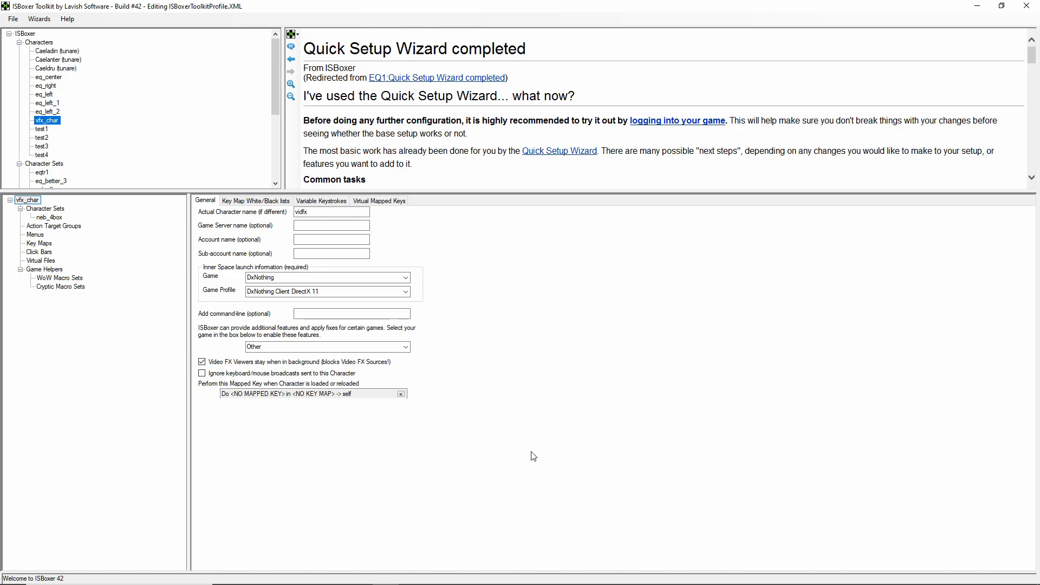
{"action": "key", "text": "alt+F9"}
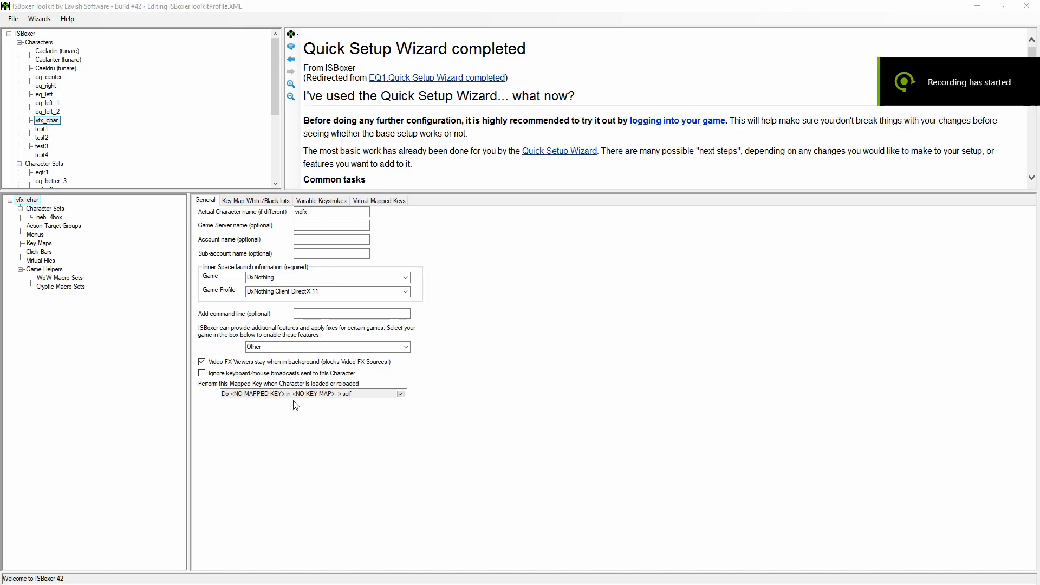
- Add a fifth slot to the simpletest4box character set and assign the vfx_char character to it
{"action": "scroll", "coordinate": [112, 98], "scroll_direction": "down", "scroll_amount": 1}
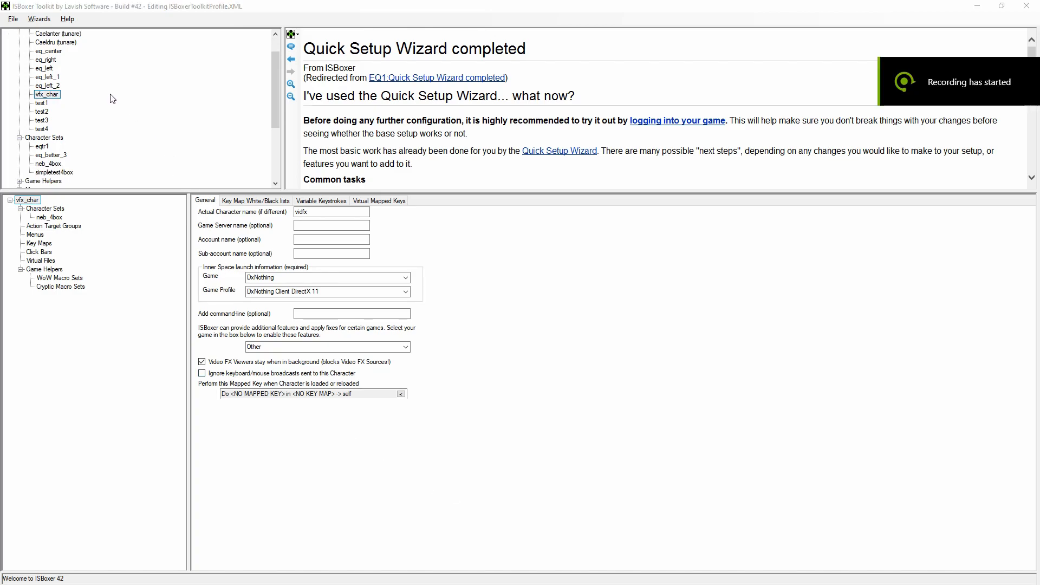
{"action": "left_click", "coordinate": [56, 173]}
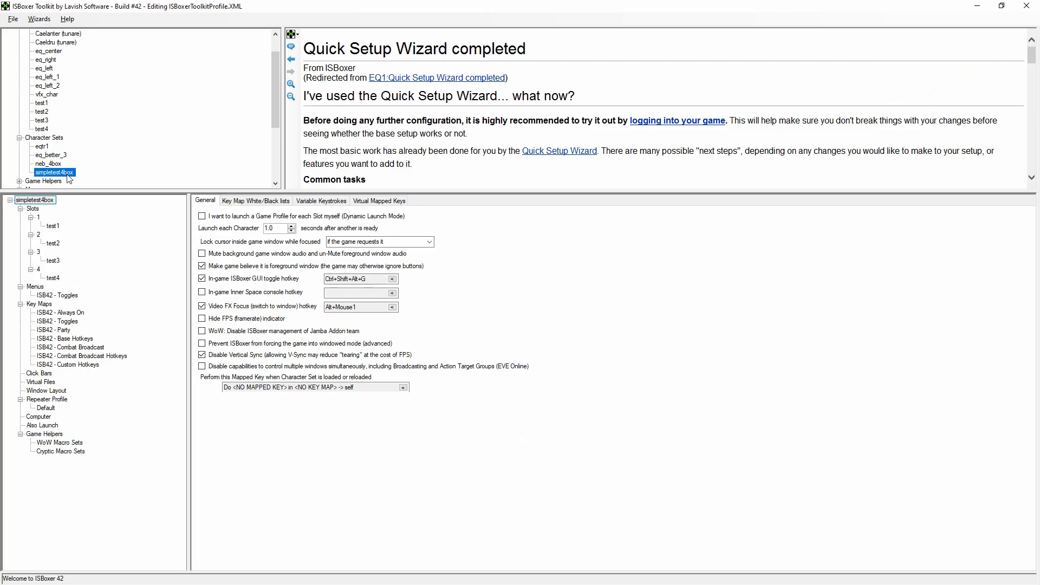
{"action": "right_click", "coordinate": [33, 211]}
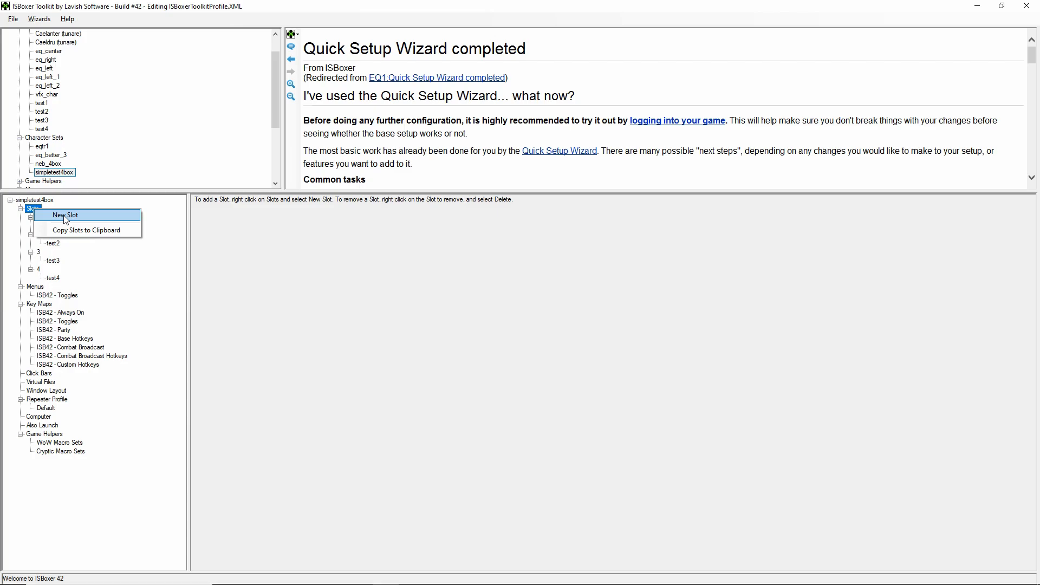
{"action": "left_click", "coordinate": [65, 217]}
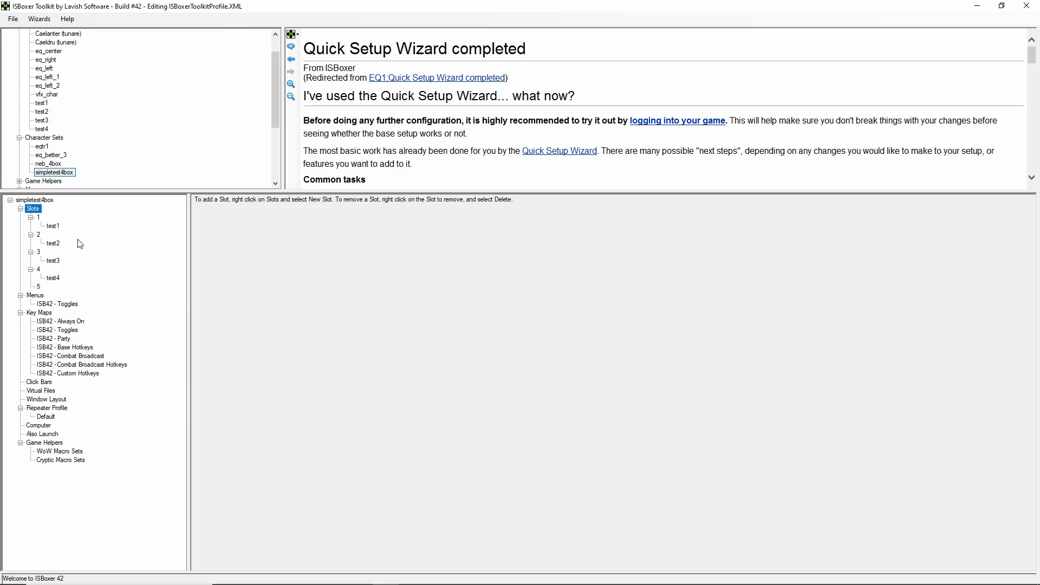
{"action": "left_click", "coordinate": [38, 287]}
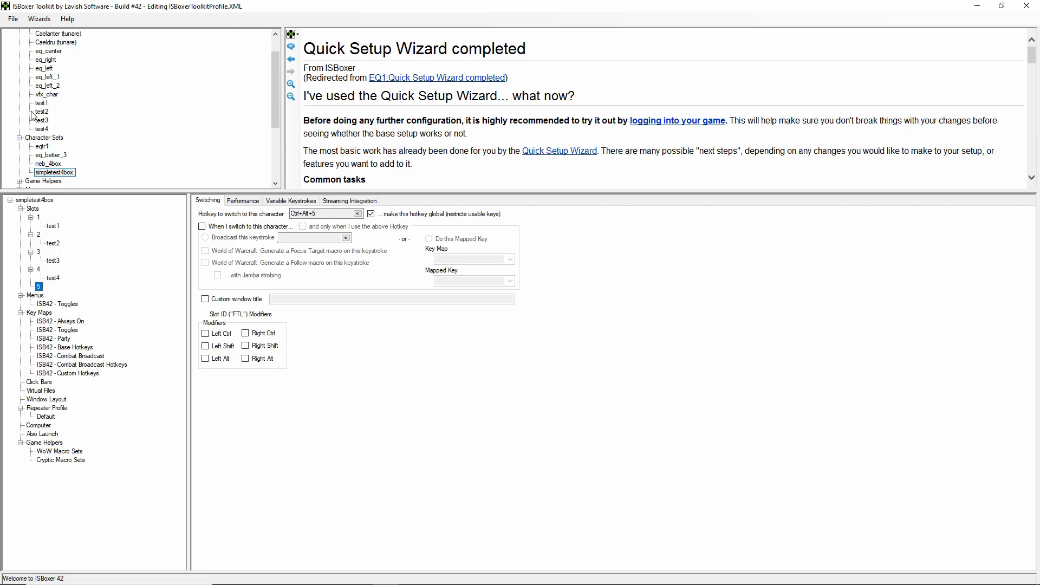
{"action": "left_click_drag", "start_coordinate": [41, 94], "coordinate": [41, 290]}
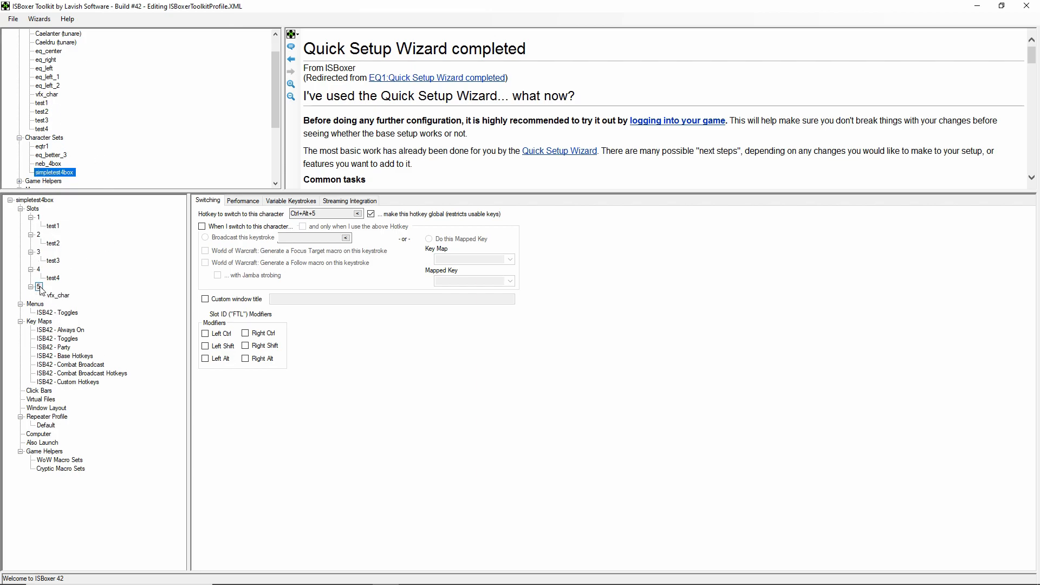
{"action": "left_click", "coordinate": [61, 297]}
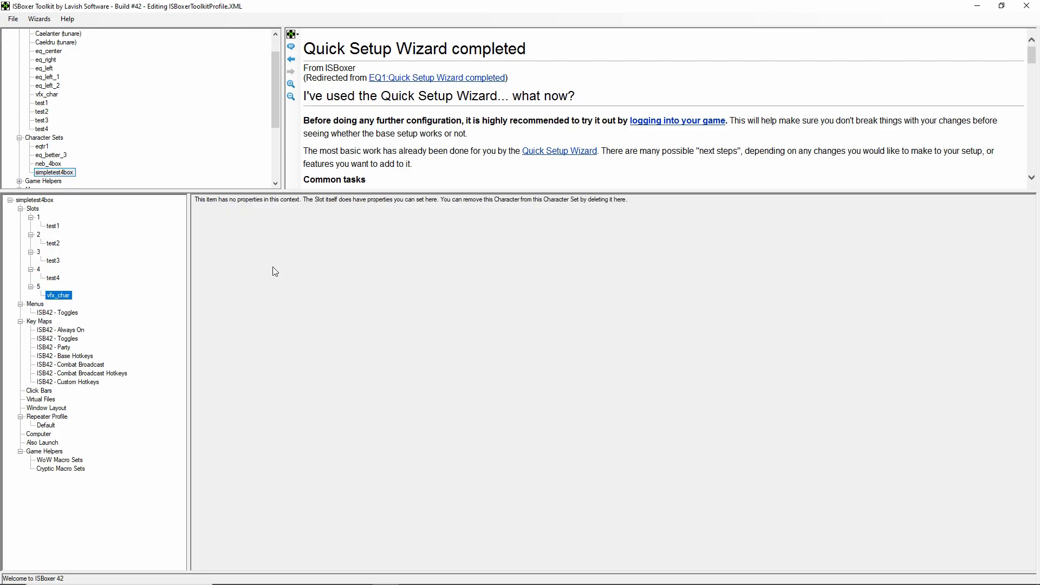
{"action": "left_click", "coordinate": [39, 287]}
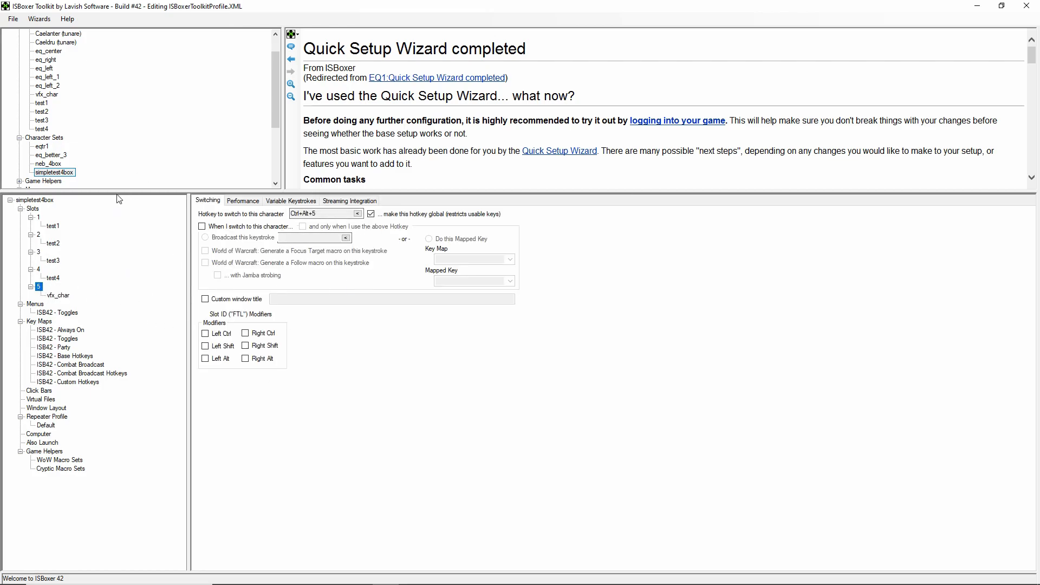
- Create a new window layout named test4box
{"action": "scroll", "coordinate": [154, 103], "scroll_direction": "down", "scroll_amount": 4}
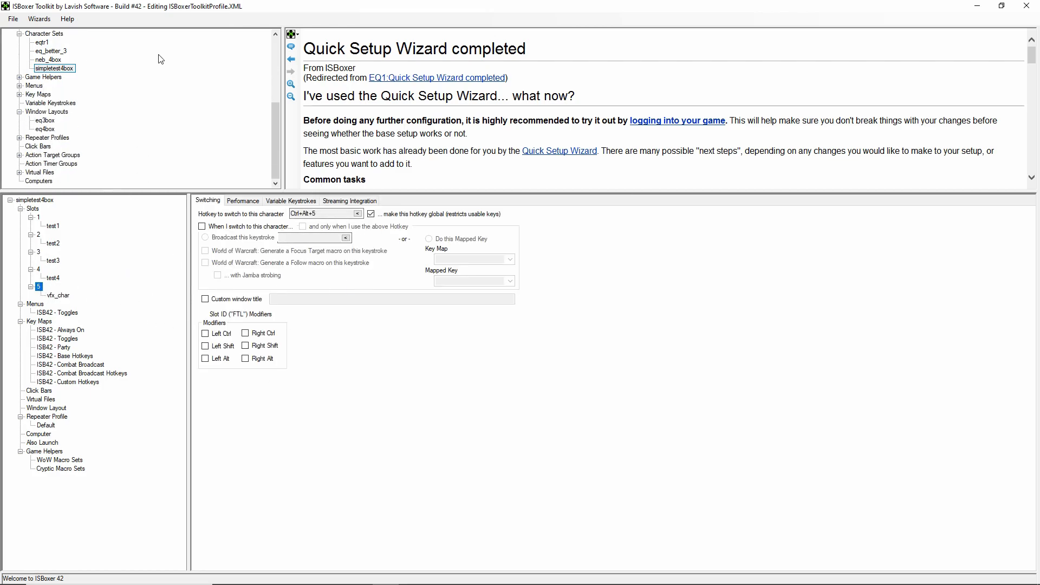
{"action": "left_click", "coordinate": [49, 112]}
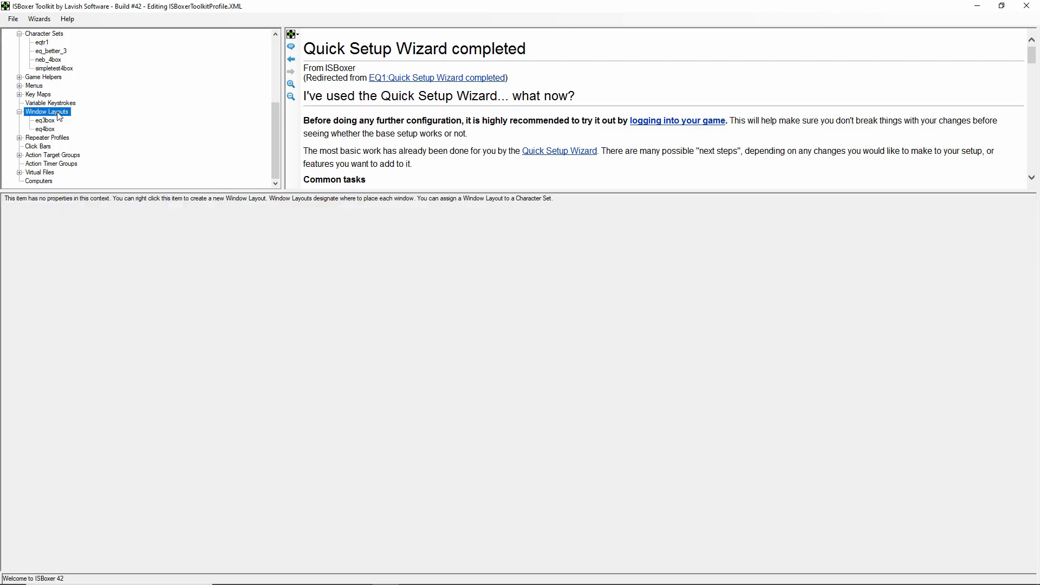
{"action": "right_click", "coordinate": [60, 116]}
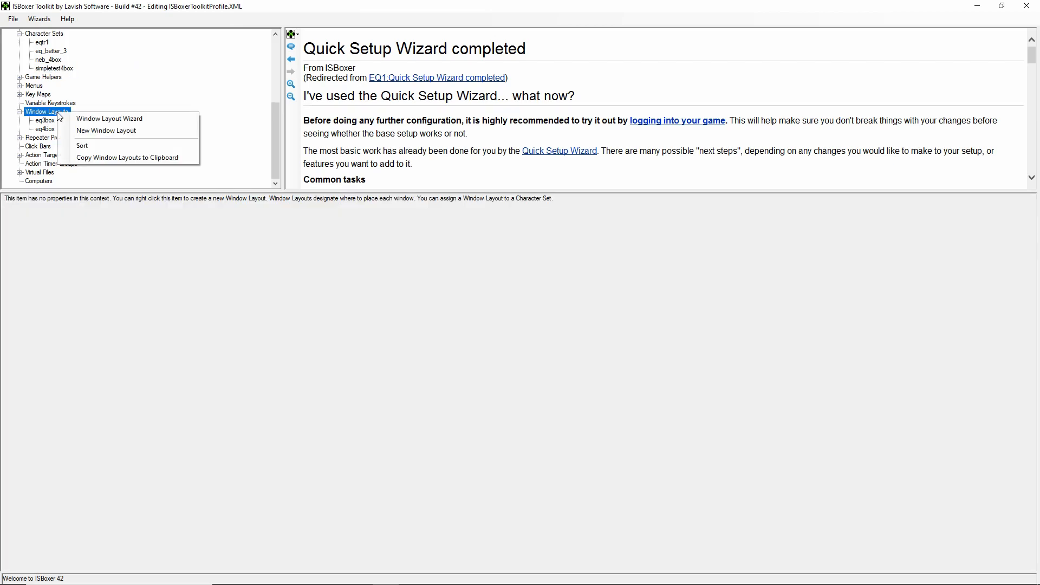
{"action": "left_click", "coordinate": [106, 131]}
{"action": "type", "text": "test4box"}
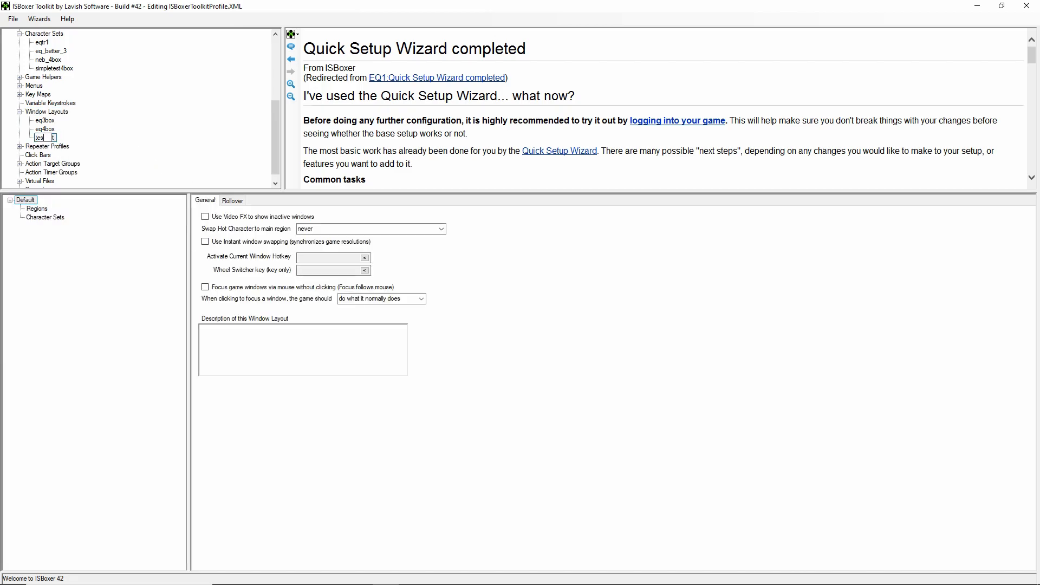
{"action": "key", "text": "Return"}
- Add a region to the test4box layout, move it onto DISPLAY3 and enlarge it to fill that display at 1920 by 1080
{"action": "left_click", "coordinate": [44, 210]}
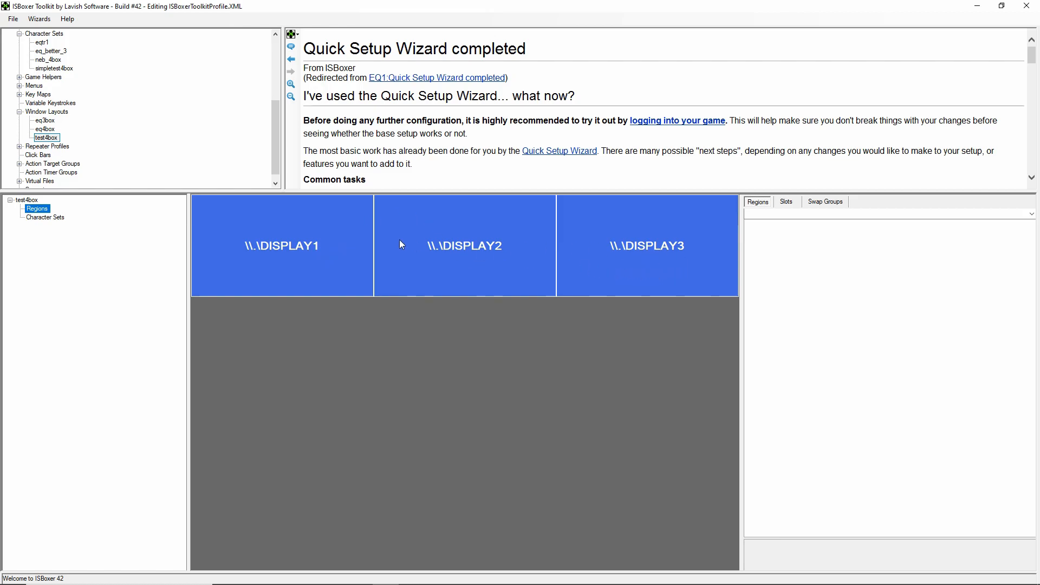
{"action": "right_click", "coordinate": [446, 238]}
{"action": "left_click", "coordinate": [466, 240]}
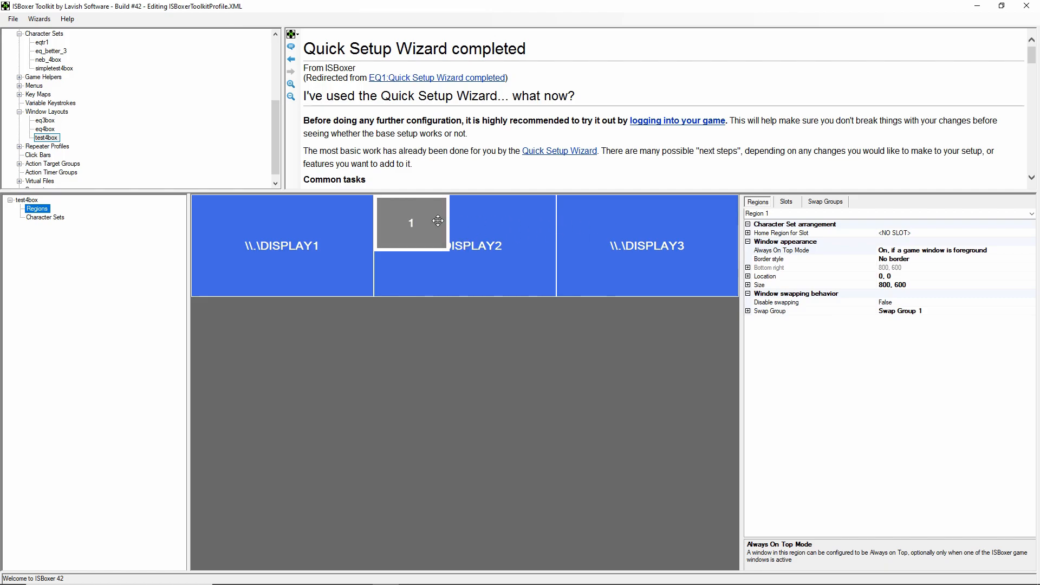
{"action": "left_click_drag", "start_coordinate": [423, 224], "coordinate": [605, 219]}
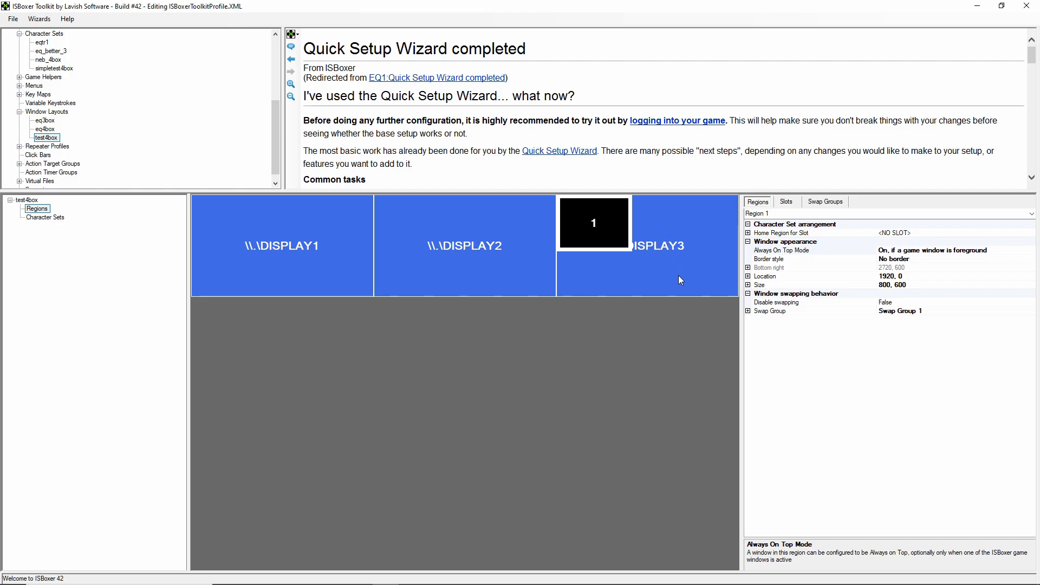
{"action": "left_click_drag", "start_coordinate": [629, 248], "coordinate": [737, 295]}
- Stack three more full-display regions on DISPLAY3, each 1920 by 1080 at location 1920, 0
{"action": "right_click", "coordinate": [505, 233]}
{"action": "left_click", "coordinate": [539, 239]}
{"action": "left_click_drag", "start_coordinate": [409, 226], "coordinate": [592, 221]}
{"action": "left_click_drag", "start_coordinate": [631, 251], "coordinate": [736, 296]}
{"action": "right_click", "coordinate": [461, 259]}
{"action": "left_click", "coordinate": [493, 261]}
{"action": "left_click_drag", "start_coordinate": [426, 224], "coordinate": [735, 294]}
{"action": "right_click", "coordinate": [462, 257]}
{"action": "left_click", "coordinate": [492, 261]}
{"action": "left_click_drag", "start_coordinate": [426, 226], "coordinate": [736, 294]}
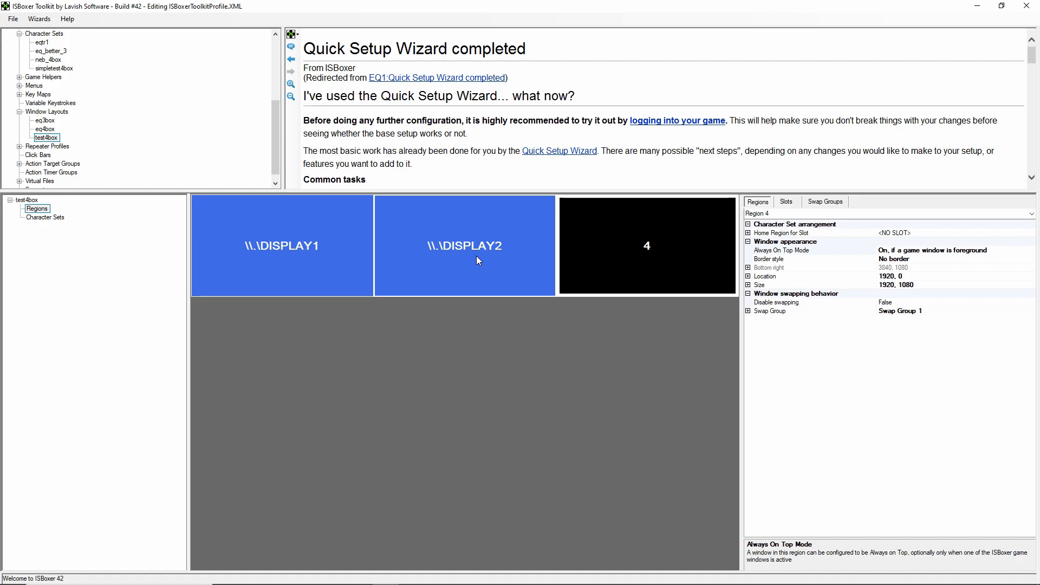
- Add one region filling DISPLAY2 and another filling DISPLAY1, each 1920 by 1080
{"action": "right_click", "coordinate": [469, 212]}
{"action": "left_click", "coordinate": [481, 219]}
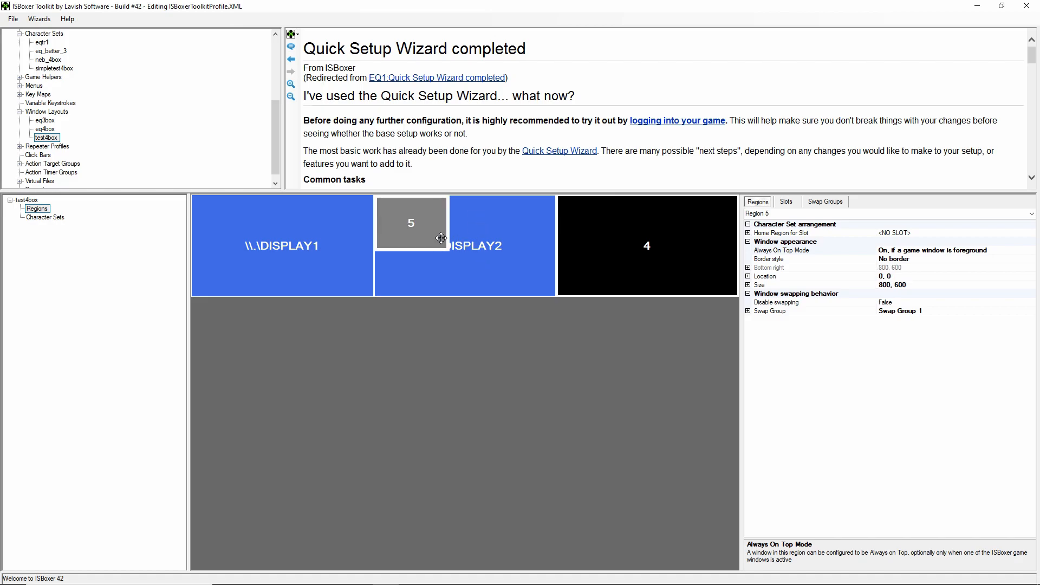
{"action": "left_click_drag", "start_coordinate": [447, 250], "coordinate": [556, 304]}
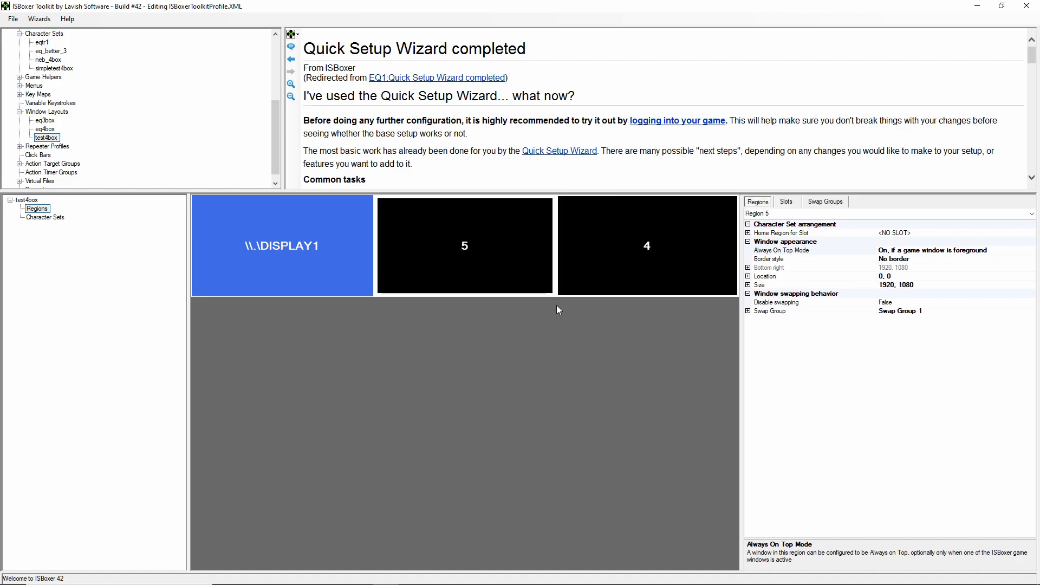
{"action": "right_click", "coordinate": [301, 252]}
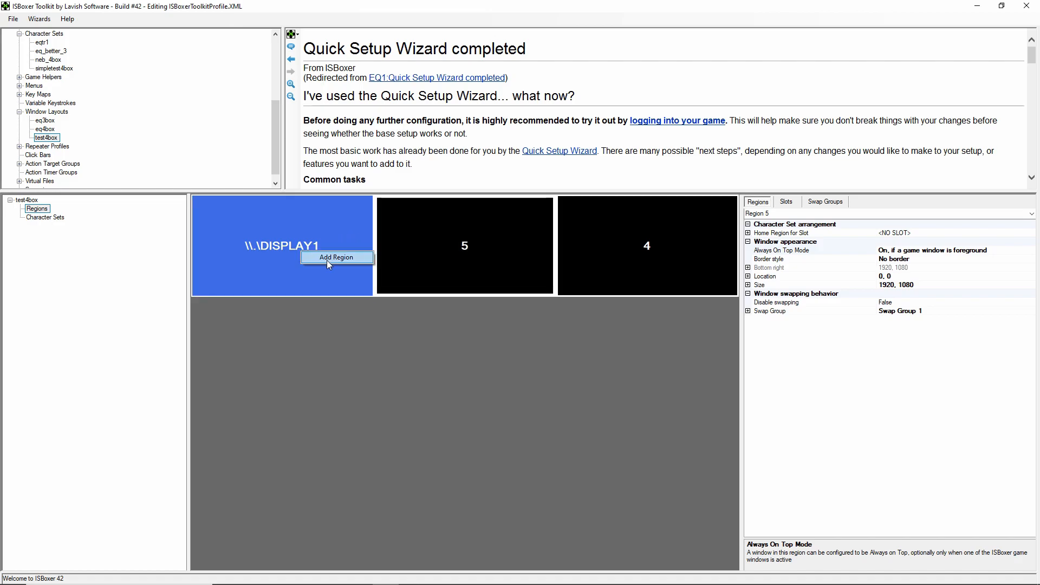
{"action": "left_click", "coordinate": [329, 258]}
{"action": "left_click_drag", "start_coordinate": [421, 226], "coordinate": [210, 226]}
{"action": "left_click_drag", "start_coordinate": [264, 249], "coordinate": [371, 314]}
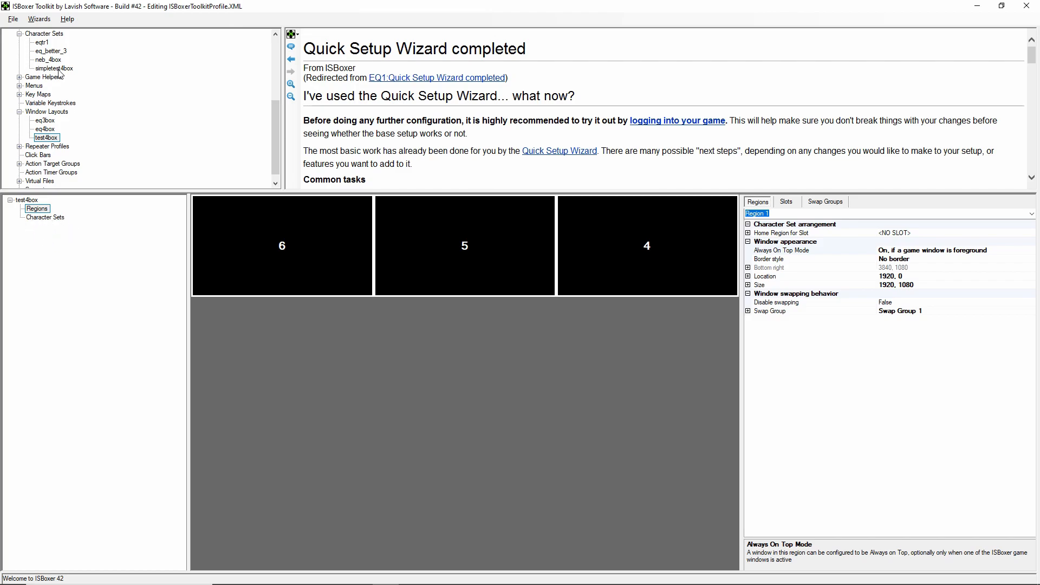
- Assign the simpletest4box character set to the test4box layout, and check the stacked regions 1 and 2 on DISPLAY3
{"action": "left_click_drag", "start_coordinate": [56, 72], "coordinate": [43, 221]}
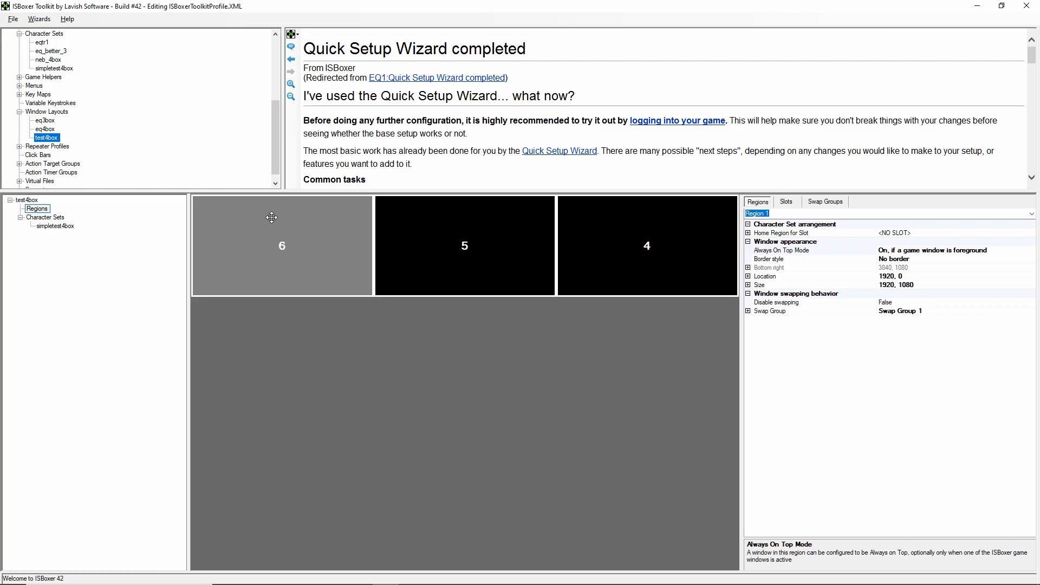
{"action": "left_click", "coordinate": [1031, 214]}
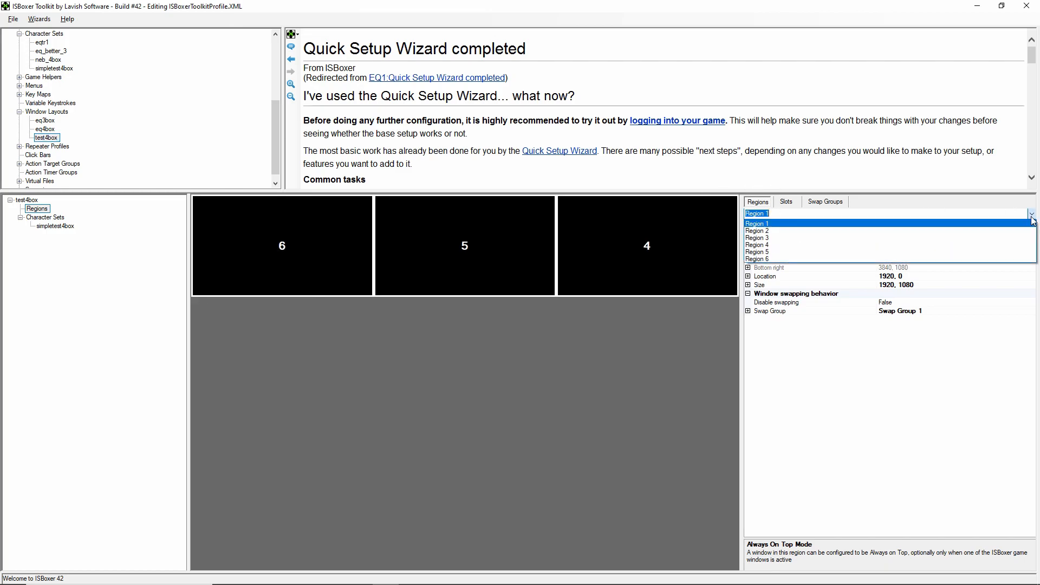
{"action": "left_click", "coordinate": [808, 232]}
{"action": "left_click", "coordinate": [1031, 214]}
{"action": "left_click", "coordinate": [799, 224]}
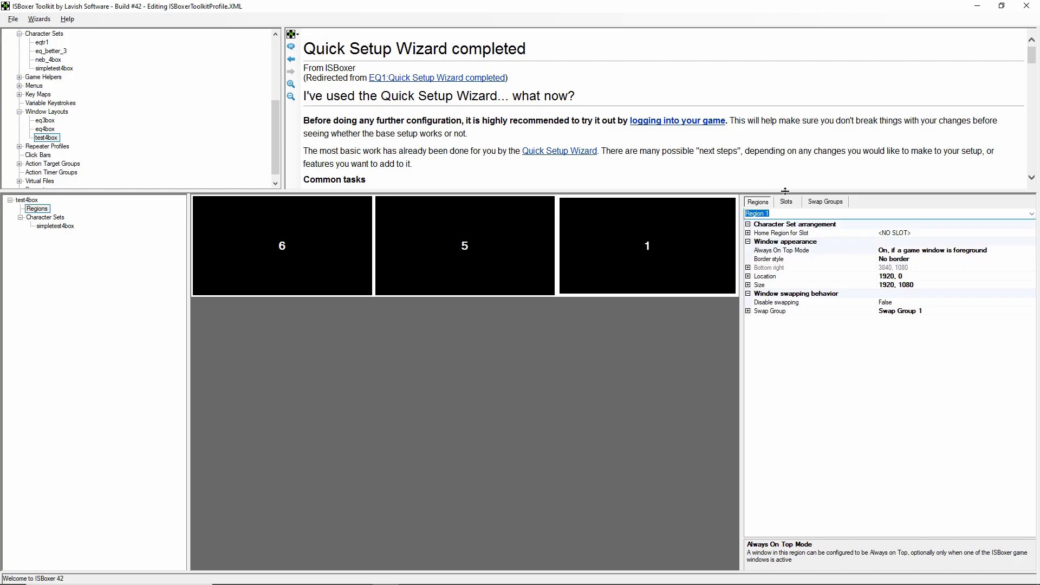
- Put region 6 on DISPLAY1 into Swap Group 3
{"action": "left_click", "coordinate": [1030, 214]}
{"action": "left_click", "coordinate": [824, 261]}
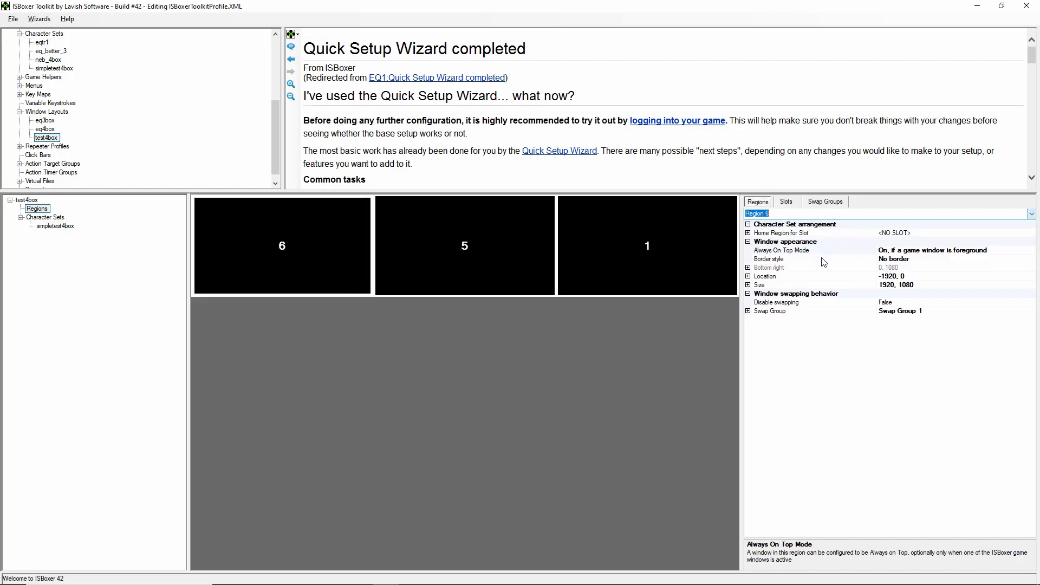
{"action": "left_click", "coordinate": [975, 315]}
{"action": "left_click", "coordinate": [1031, 312]}
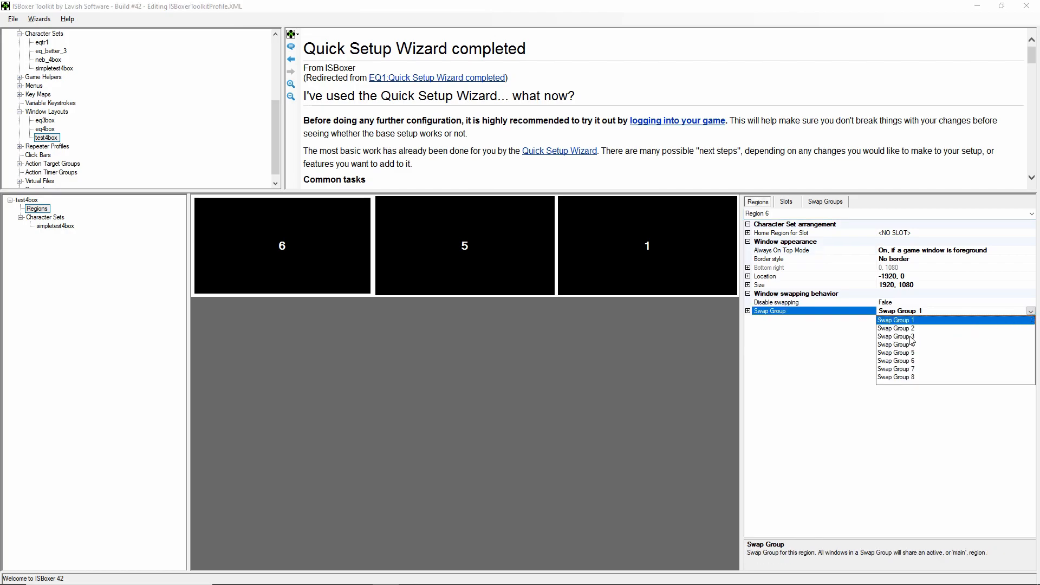
{"action": "left_click", "coordinate": [912, 337]}
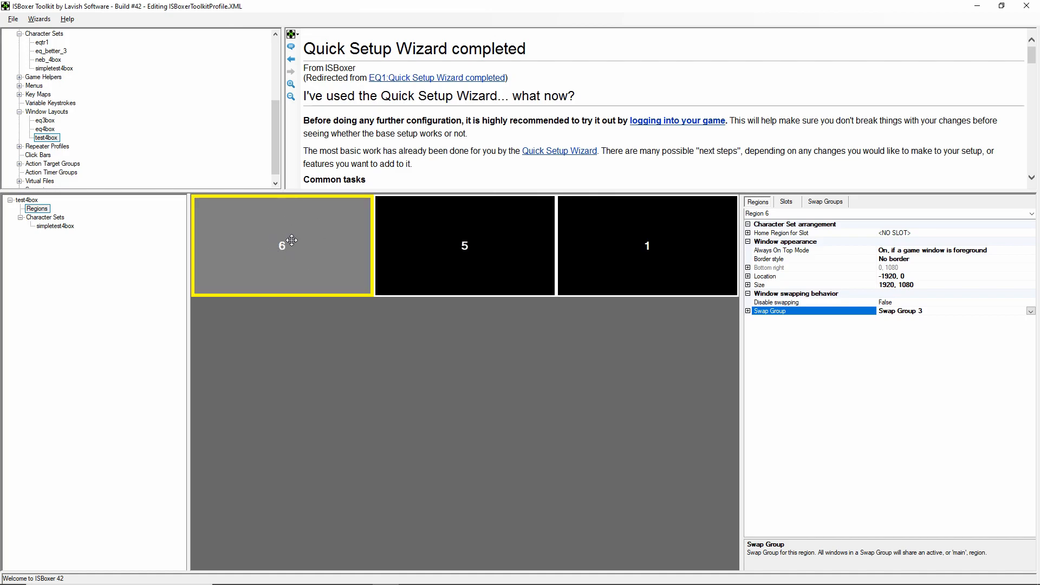
- Put region 5 on DISPLAY2 into Swap Group 2
{"action": "left_click", "coordinate": [475, 266]}
{"action": "left_click", "coordinate": [987, 312]}
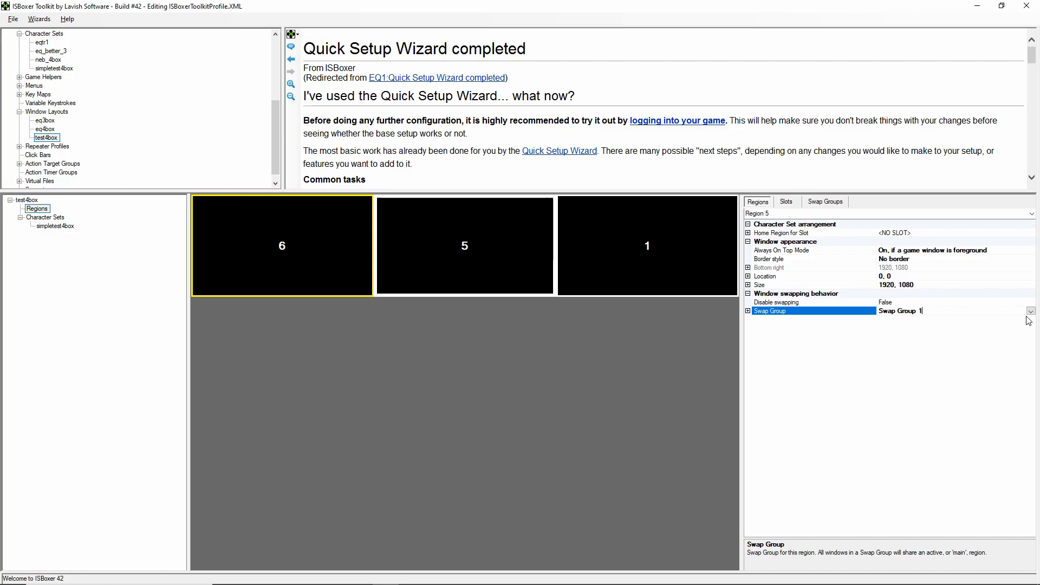
{"action": "left_click", "coordinate": [1030, 312]}
{"action": "left_click", "coordinate": [920, 327]}
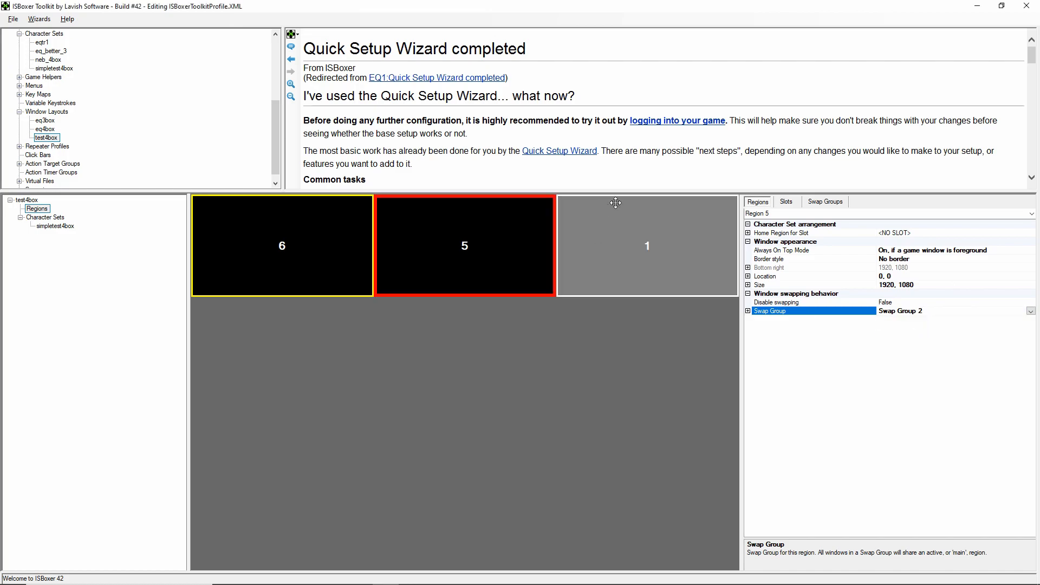
- Check the swap group settings that apply to region 1 on DISPLAY3
{"action": "left_click", "coordinate": [638, 276]}
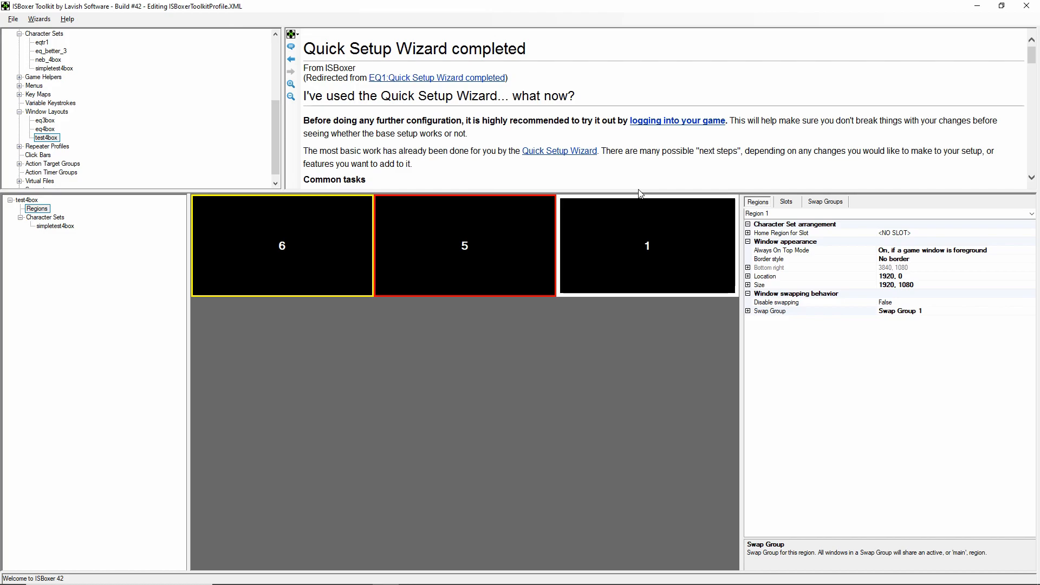
{"action": "left_click", "coordinate": [825, 202]}
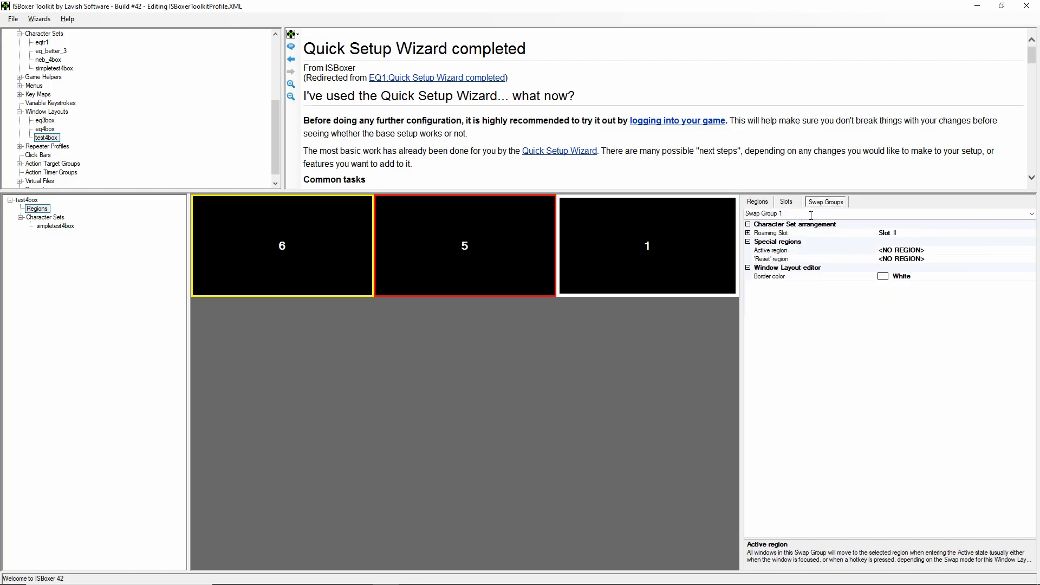
{"action": "left_click", "coordinate": [758, 202]}
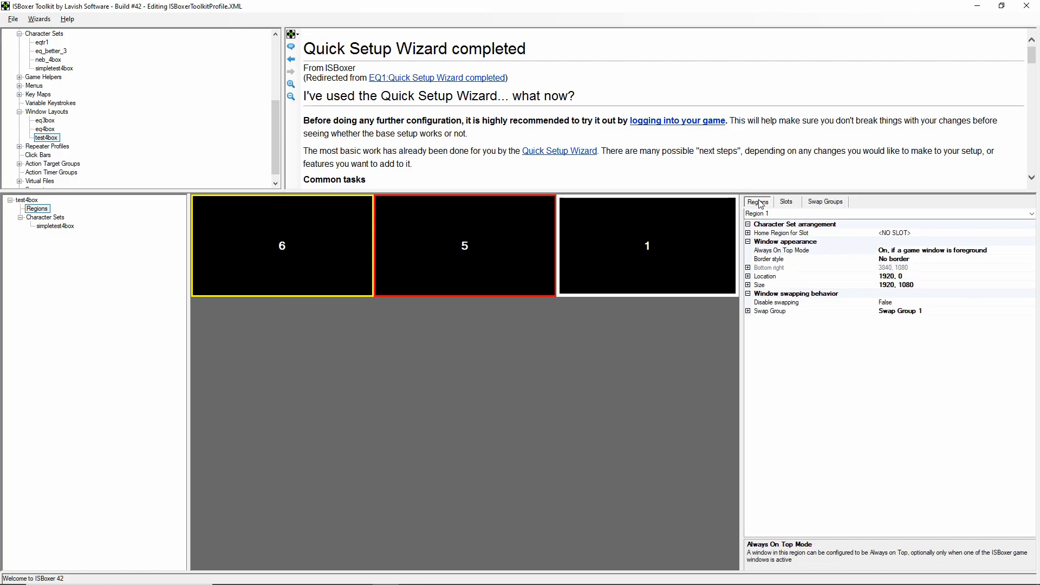
- Make region 6 the home region for Slot 5
{"action": "left_click", "coordinate": [328, 243]}
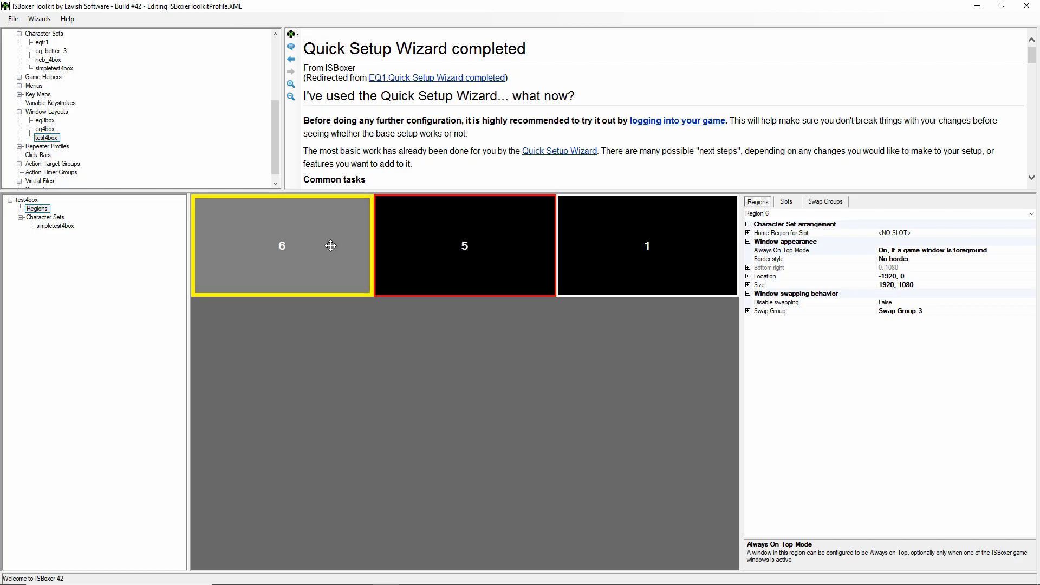
{"action": "left_click", "coordinate": [987, 233]}
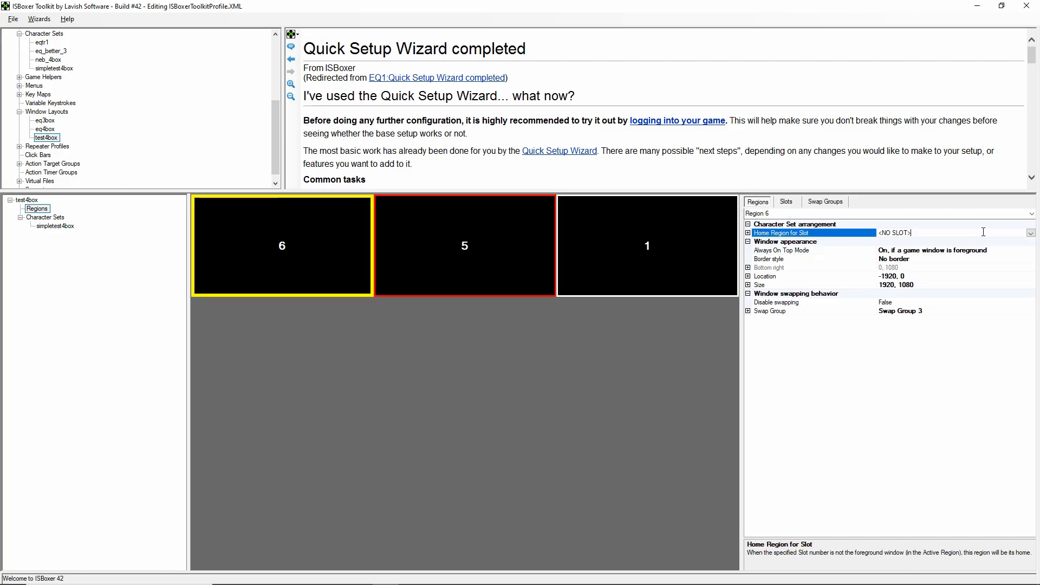
{"action": "left_click", "coordinate": [1030, 234]}
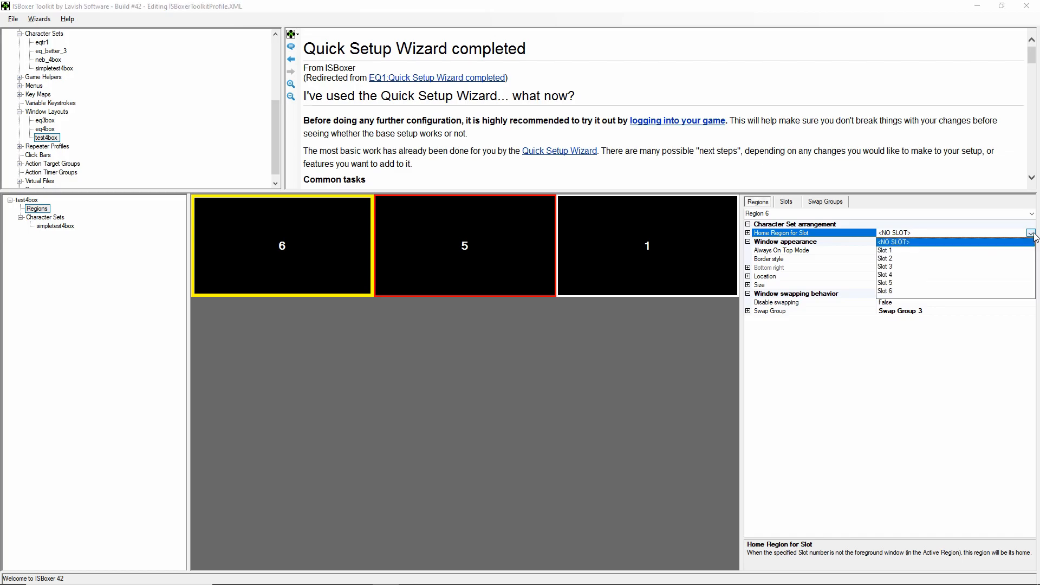
{"action": "left_click", "coordinate": [886, 283]}
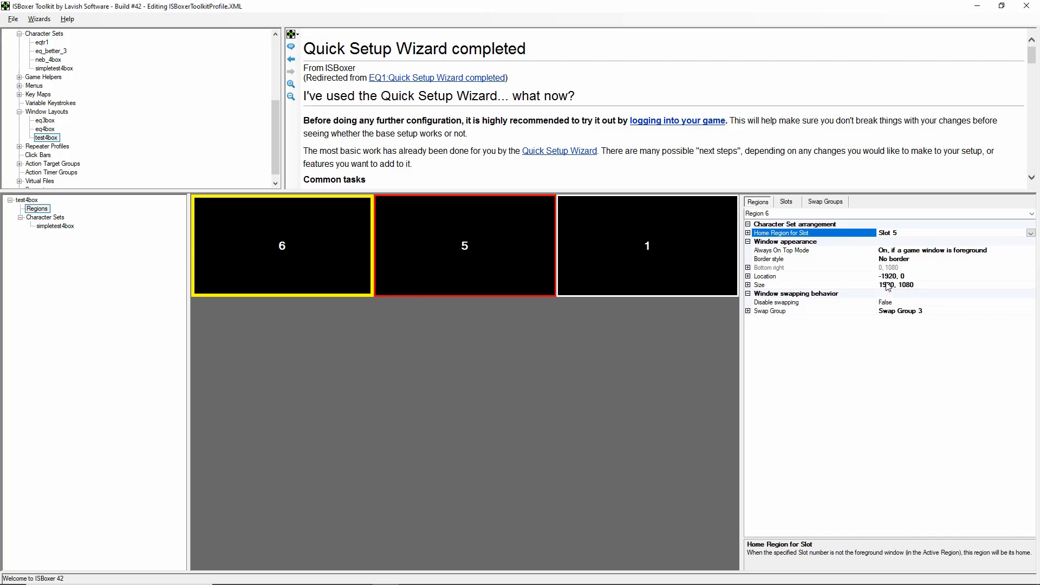
- Make region 5 the home region for Slot 1
{"action": "left_click", "coordinate": [484, 229]}
{"action": "left_click", "coordinate": [1023, 233]}
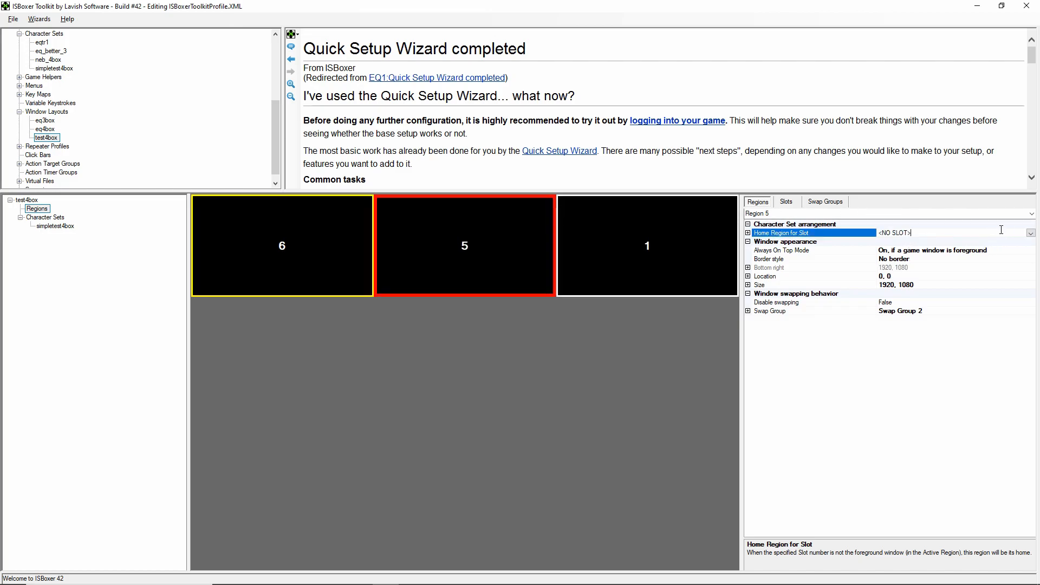
{"action": "left_click", "coordinate": [1029, 233]}
{"action": "left_click", "coordinate": [888, 250]}
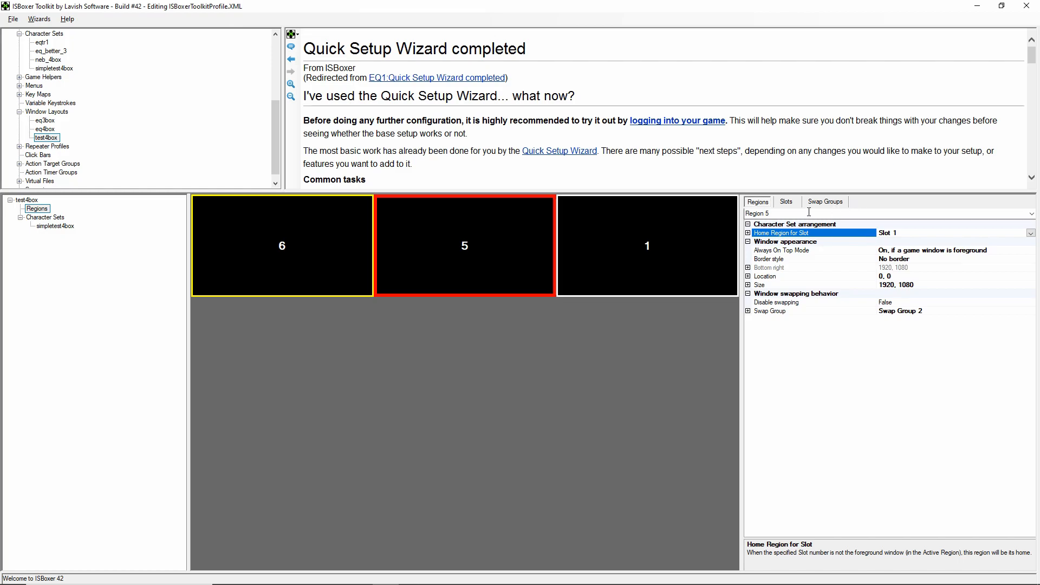
- Select region 2 from the DISPLAY3 stack and make it the home region for Slot 3
{"action": "left_click", "coordinate": [1027, 215]}
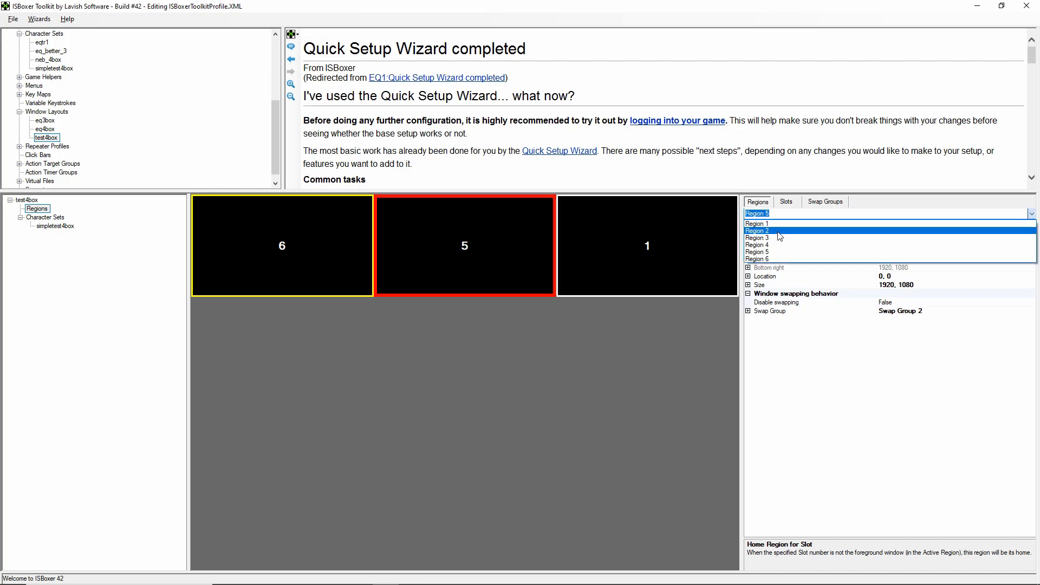
{"action": "left_click", "coordinate": [778, 232]}
{"action": "left_click", "coordinate": [1024, 232]}
{"action": "left_click", "coordinate": [1029, 232]}
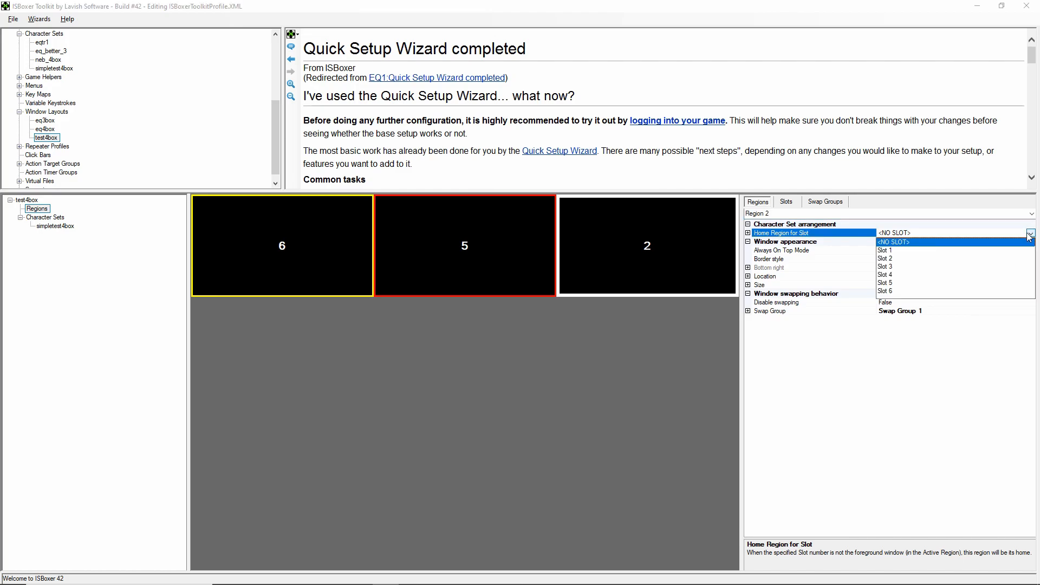
{"action": "left_click", "coordinate": [906, 268]}
- Make region 3 in the DISPLAY3 stack the home region for Slot 3
{"action": "left_click", "coordinate": [1031, 213]}
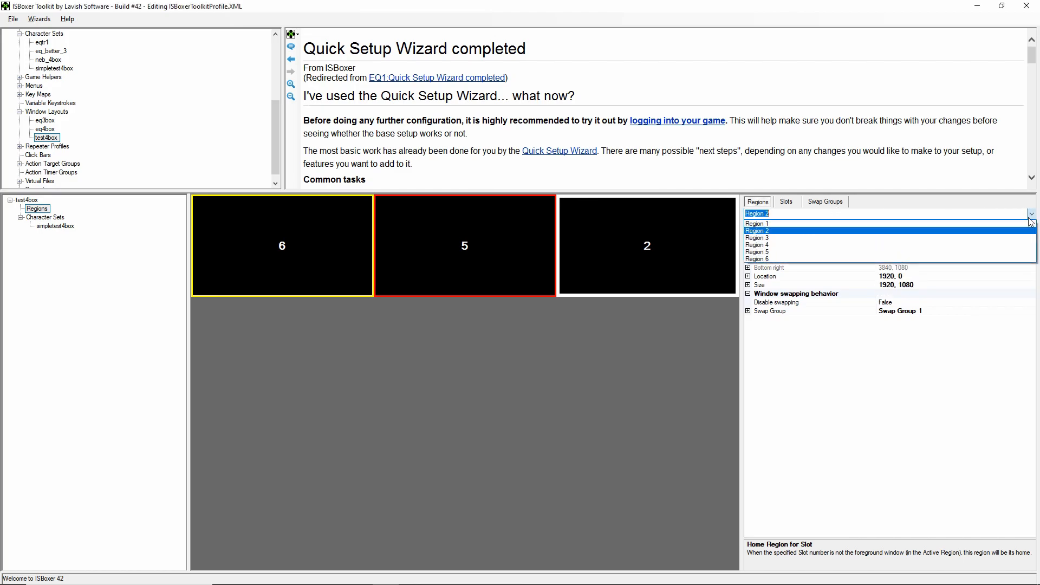
{"action": "left_click", "coordinate": [769, 237]}
{"action": "left_click", "coordinate": [996, 233]}
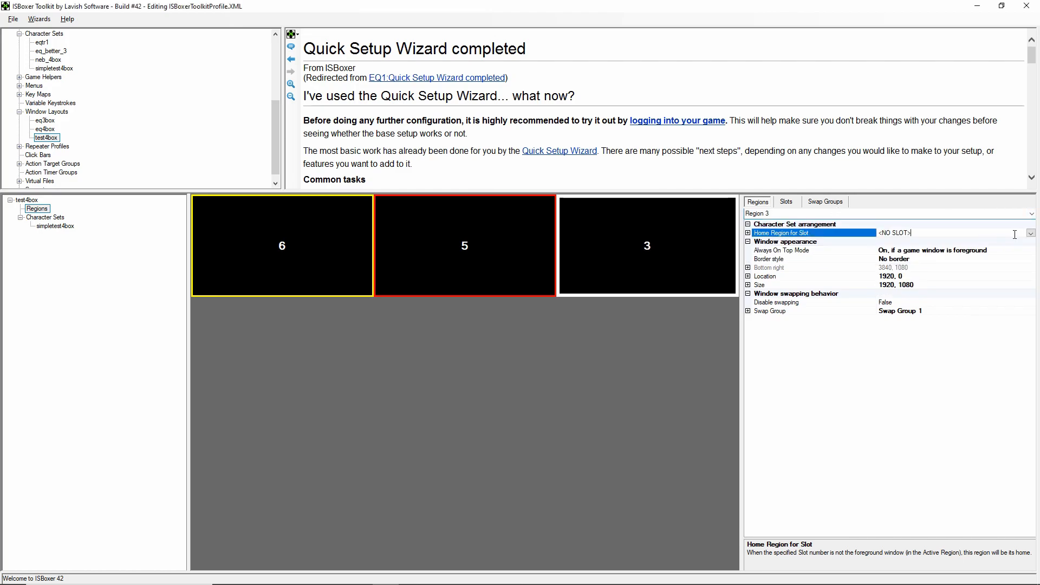
{"action": "left_click", "coordinate": [1019, 233]}
{"action": "left_click", "coordinate": [889, 267]}
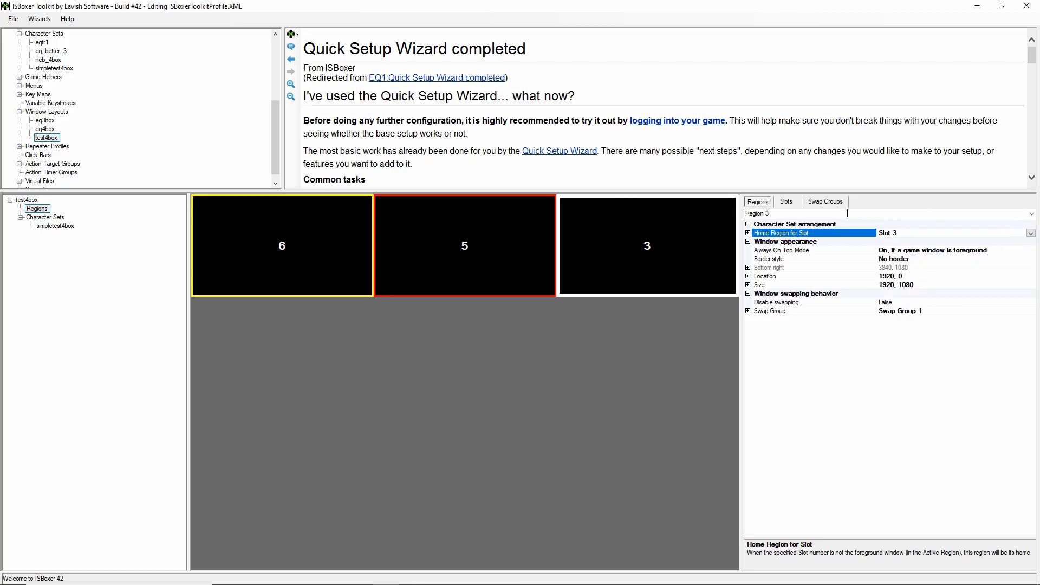
- Make region 4 in the DISPLAY3 stack the home region for Slot 4
{"action": "left_click", "coordinate": [1031, 213]}
{"action": "left_click", "coordinate": [953, 247]}
{"action": "left_click", "coordinate": [968, 233]}
{"action": "left_click", "coordinate": [1030, 232]}
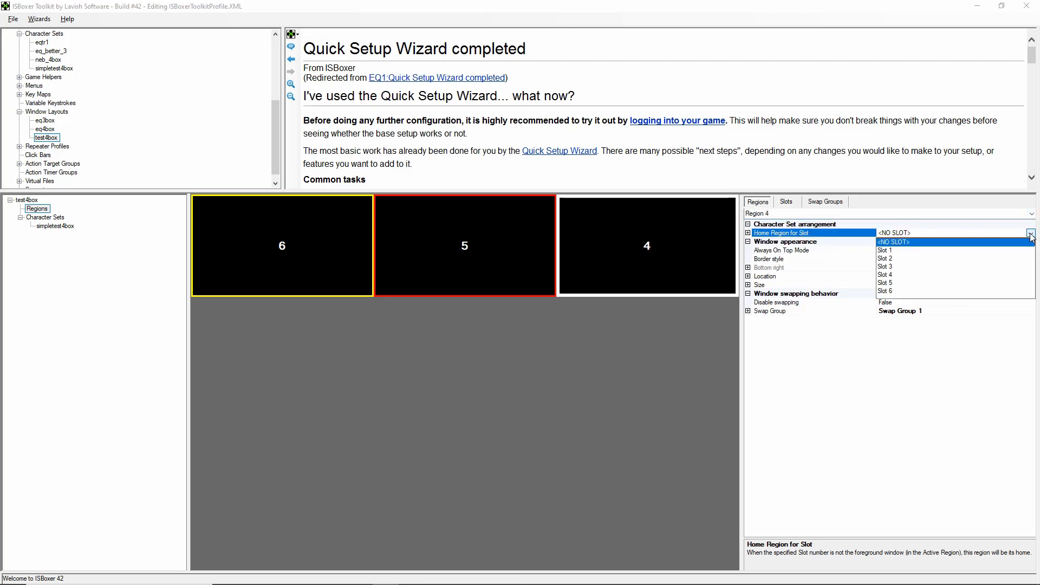
{"action": "left_click", "coordinate": [889, 275]}
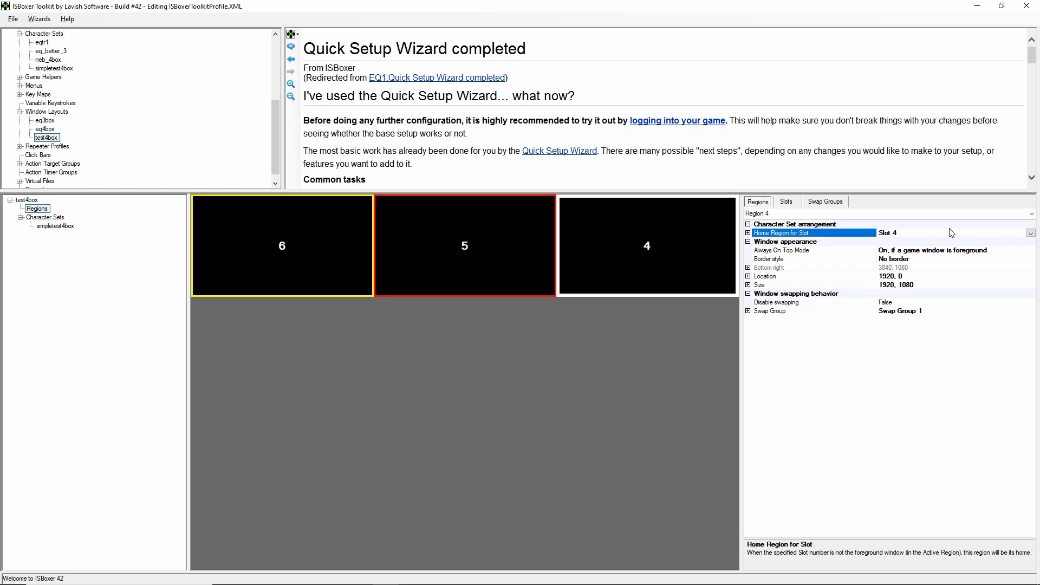
- Turn off the Always On Top Mode for region 2
{"action": "left_click", "coordinate": [1030, 216]}
{"action": "left_click", "coordinate": [894, 234]}
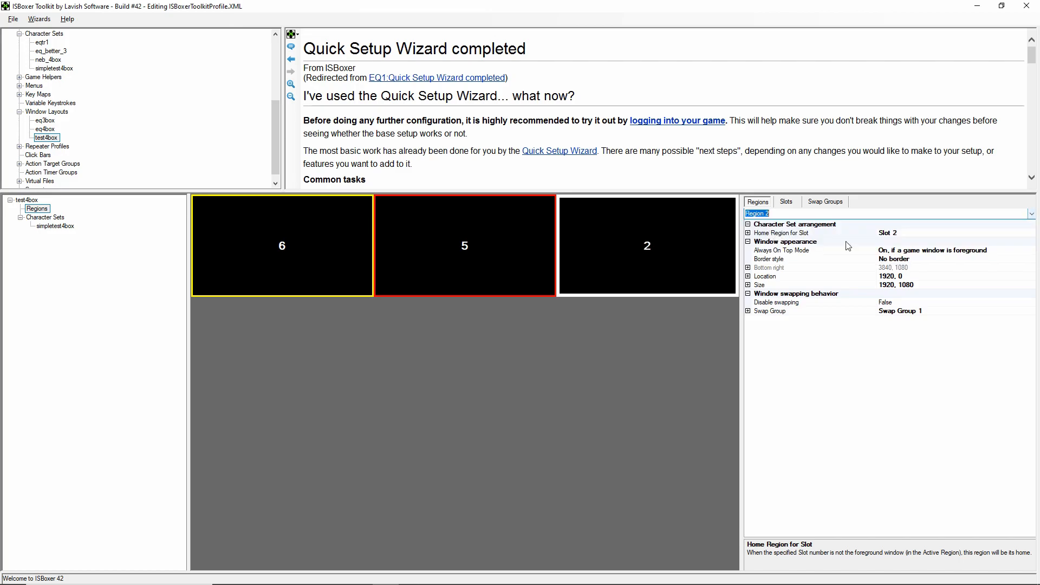
{"action": "left_click", "coordinate": [1025, 251]}
{"action": "left_click", "coordinate": [1028, 250]}
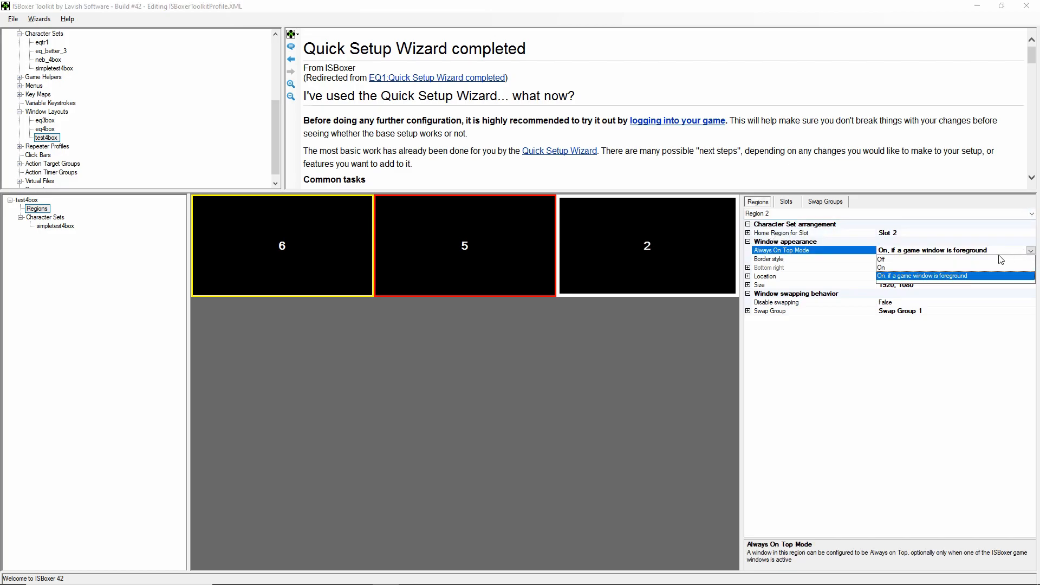
{"action": "left_click", "coordinate": [899, 259]}
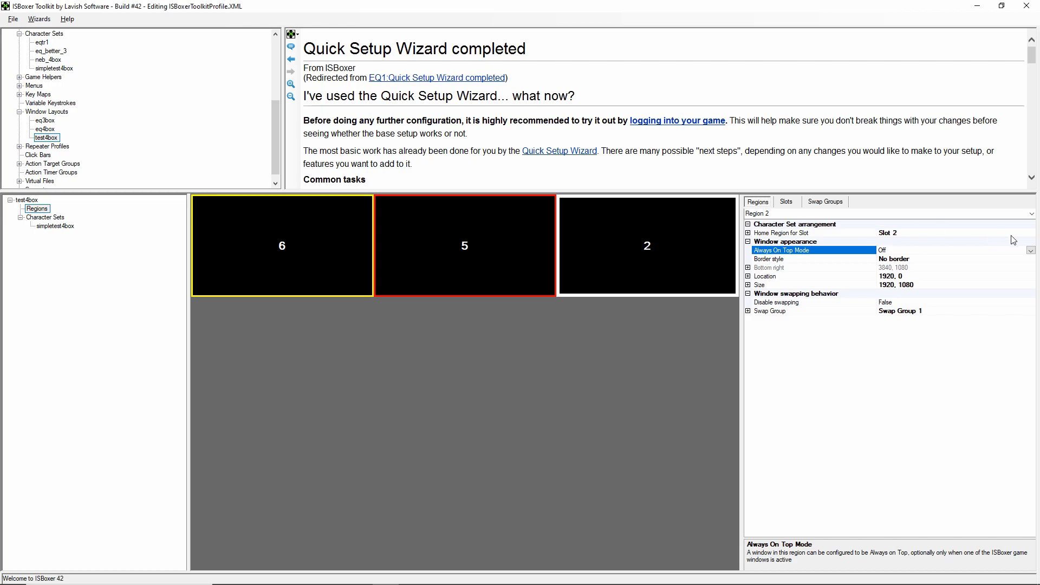
{"action": "left_click", "coordinate": [1028, 234]}
{"action": "left_click", "coordinate": [1030, 233]}
{"action": "left_click", "coordinate": [887, 269]}
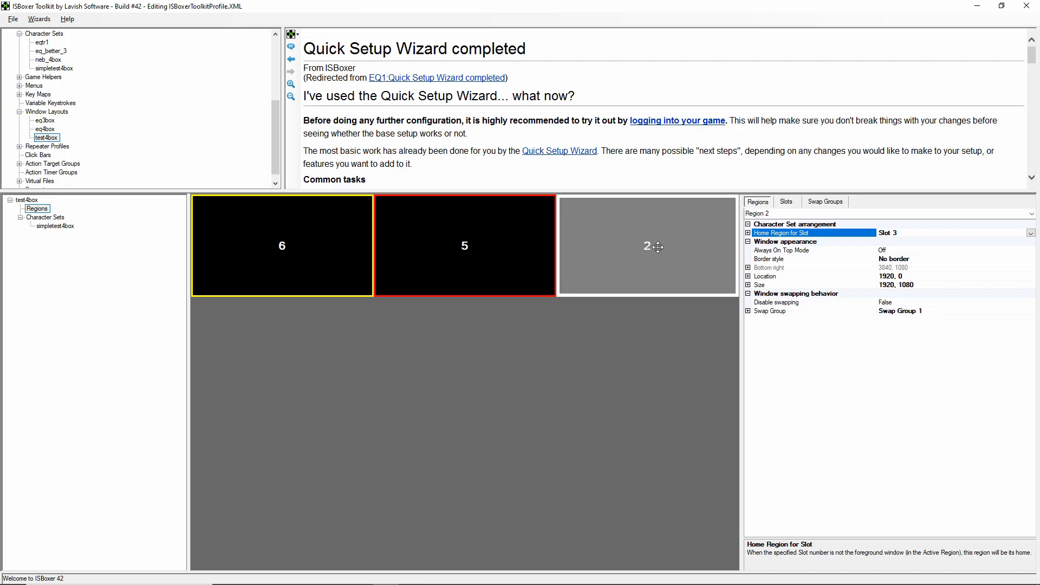
{"action": "left_click", "coordinate": [1030, 233]}
{"action": "left_click", "coordinate": [892, 260]}
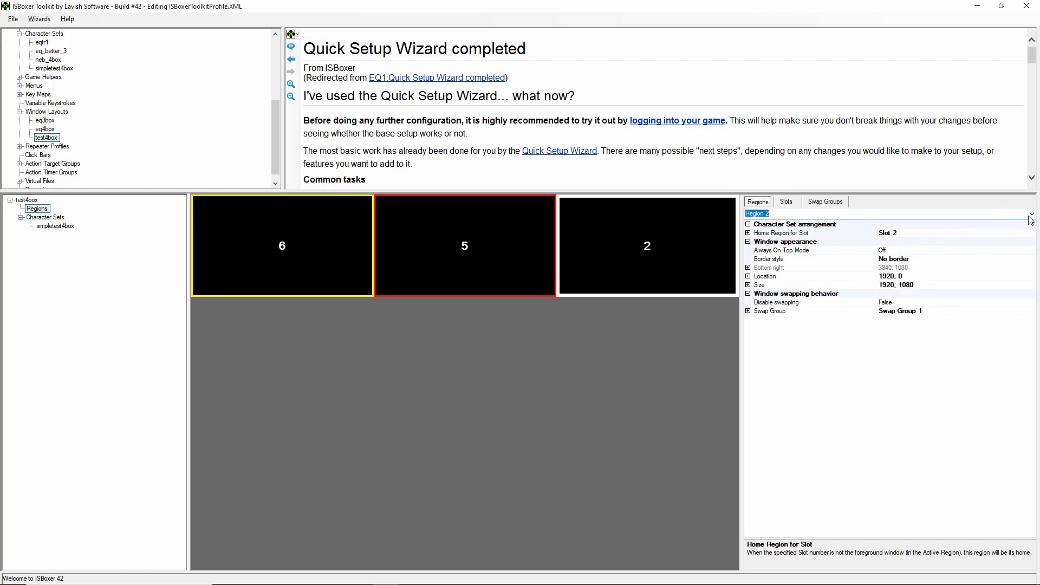
- Turn off the Always On Top Mode for region 3
{"action": "left_click", "coordinate": [807, 213]}
{"action": "left_click", "coordinate": [810, 238]}
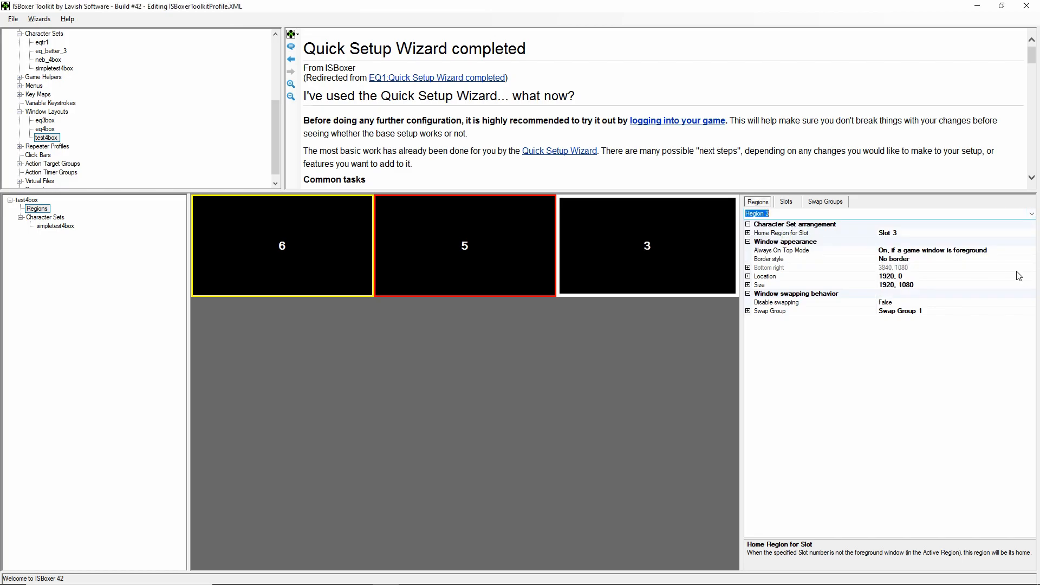
{"action": "left_click", "coordinate": [925, 251]}
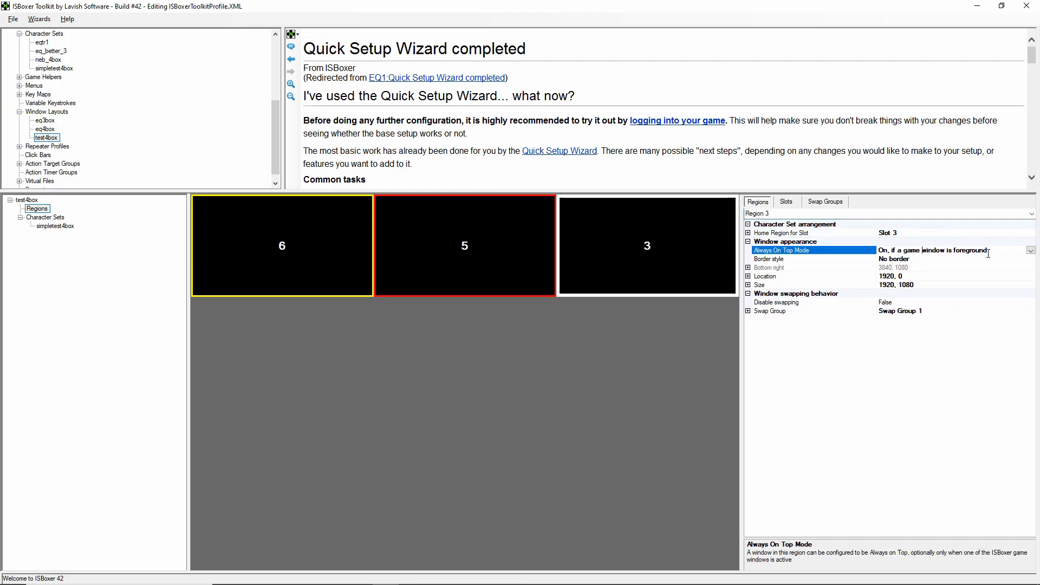
{"action": "left_click", "coordinate": [1031, 251]}
{"action": "left_click", "coordinate": [886, 260]}
- Turn off the Always On Top Mode for region 4
{"action": "left_click", "coordinate": [1029, 214]}
{"action": "left_click", "coordinate": [806, 246]}
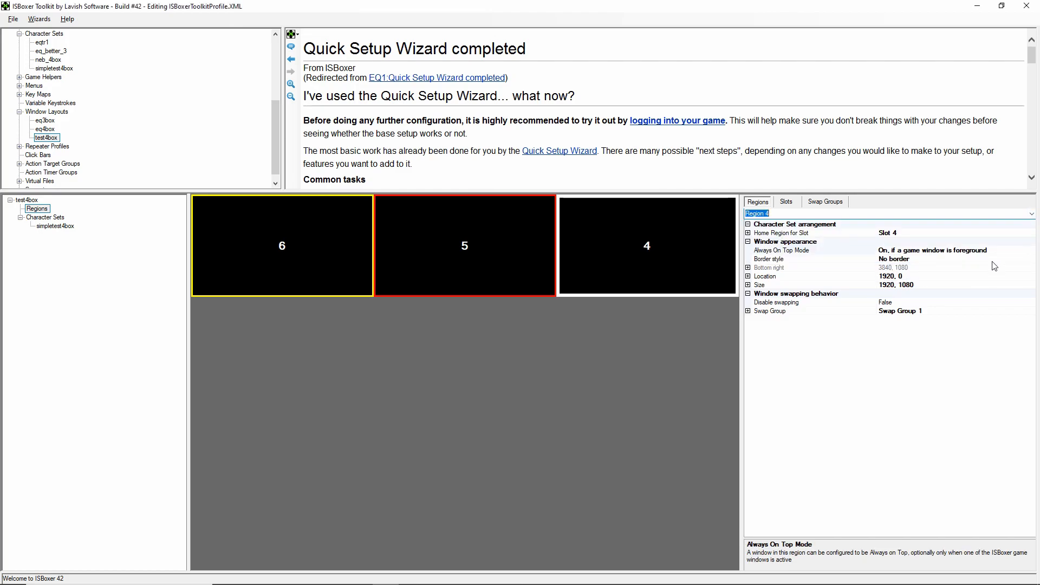
{"action": "left_click", "coordinate": [1008, 251]}
{"action": "left_click", "coordinate": [1030, 251]}
{"action": "left_click", "coordinate": [881, 260]}
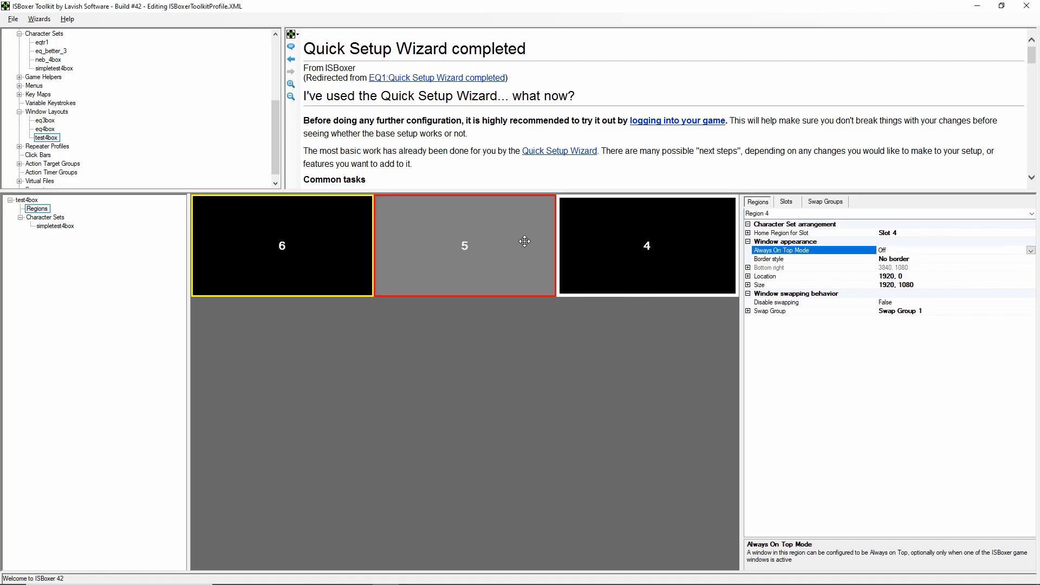
- Save the toolkit profile and try to export everything to Inner Space
{"action": "left_click", "coordinate": [13, 18]}
{"action": "left_click", "coordinate": [35, 61]}
{"action": "left_click", "coordinate": [13, 19]}
{"action": "left_click", "coordinate": [34, 85]}
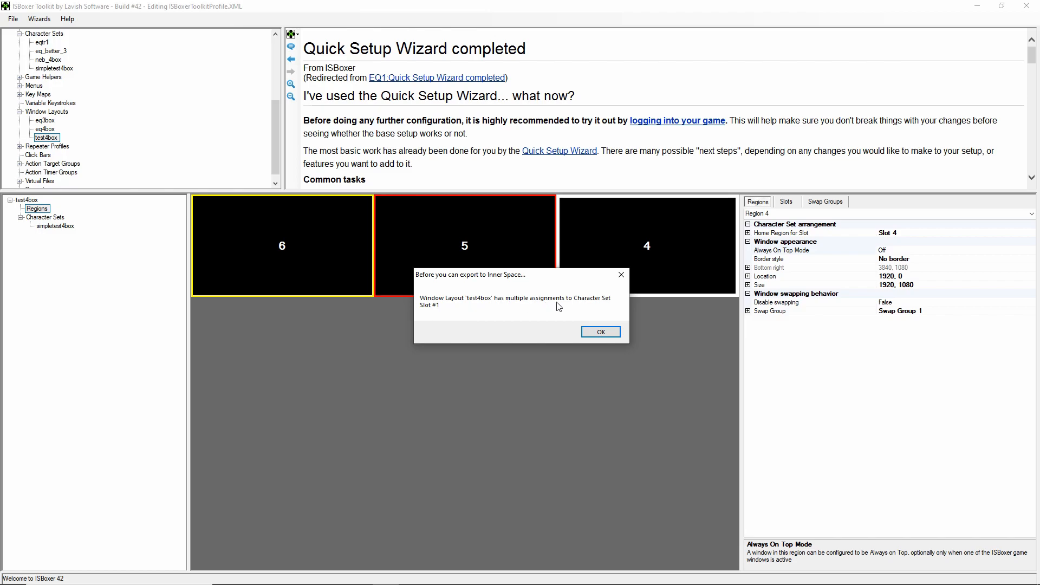
{"action": "left_click", "coordinate": [585, 336]}
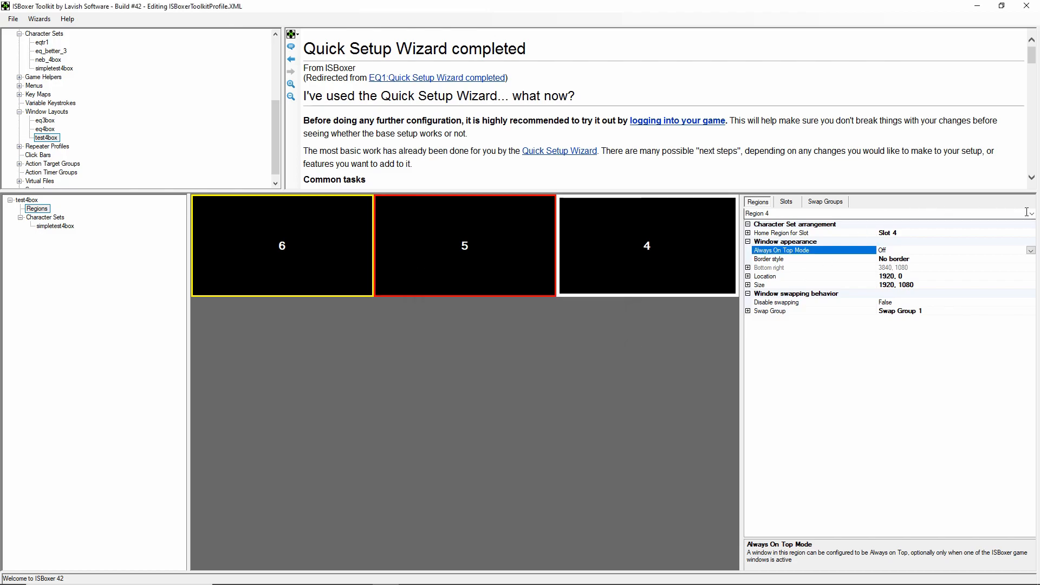
- Examine each region's home slot and the simpletest4box slot assignments for a duplicate use of Slot 1
{"action": "left_click", "coordinate": [1031, 213]}
{"action": "left_click", "coordinate": [793, 226]}
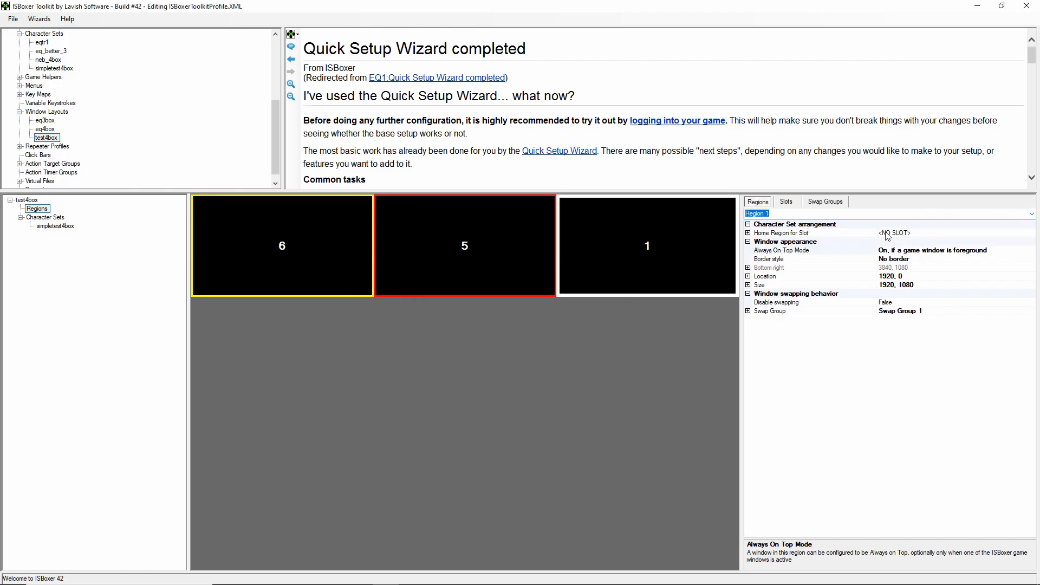
{"action": "left_click", "coordinate": [1031, 214]}
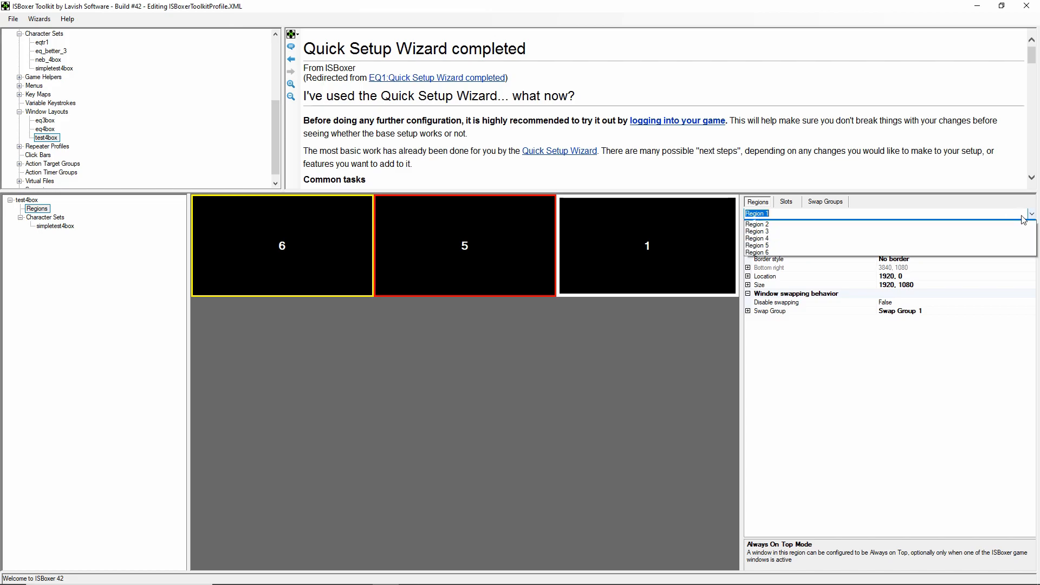
{"action": "left_click", "coordinate": [804, 236]}
{"action": "left_click", "coordinate": [1031, 214]}
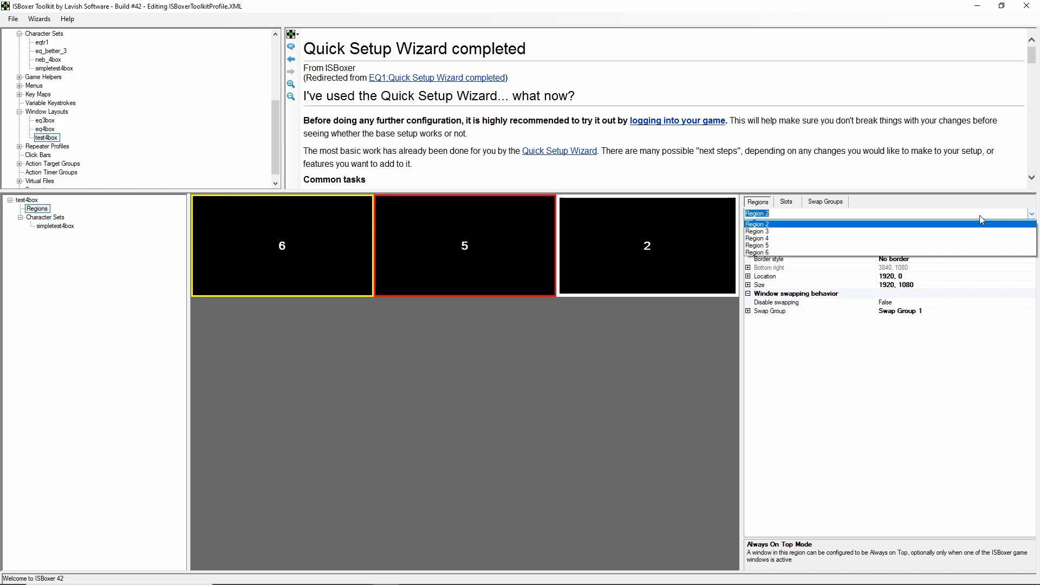
{"action": "left_click", "coordinate": [817, 245]}
{"action": "left_click", "coordinate": [1032, 214]}
{"action": "left_click", "coordinate": [865, 253]}
{"action": "left_click", "coordinate": [1031, 214]}
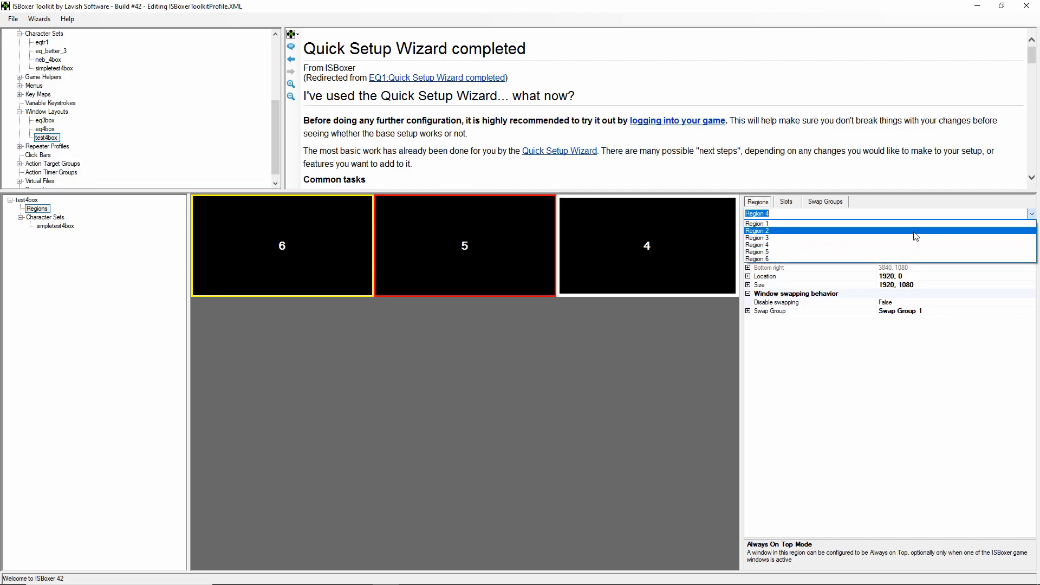
{"action": "left_click", "coordinate": [828, 261]}
{"action": "left_click", "coordinate": [1032, 213]}
{"action": "left_click", "coordinate": [932, 259]}
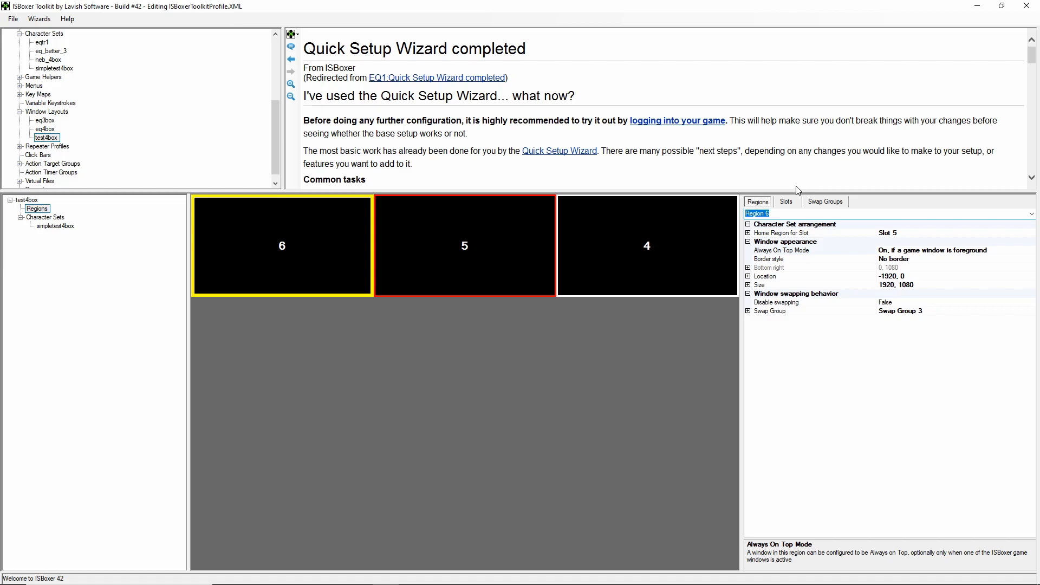
{"action": "left_click", "coordinate": [793, 205]}
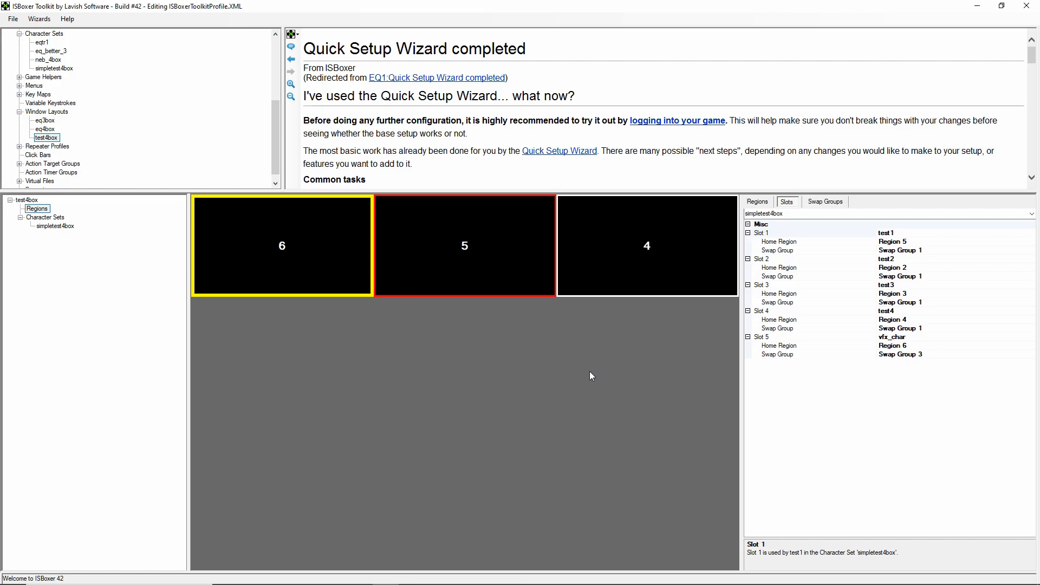
- Retry the export of everything to Inner Space
{"action": "left_click", "coordinate": [13, 19]}
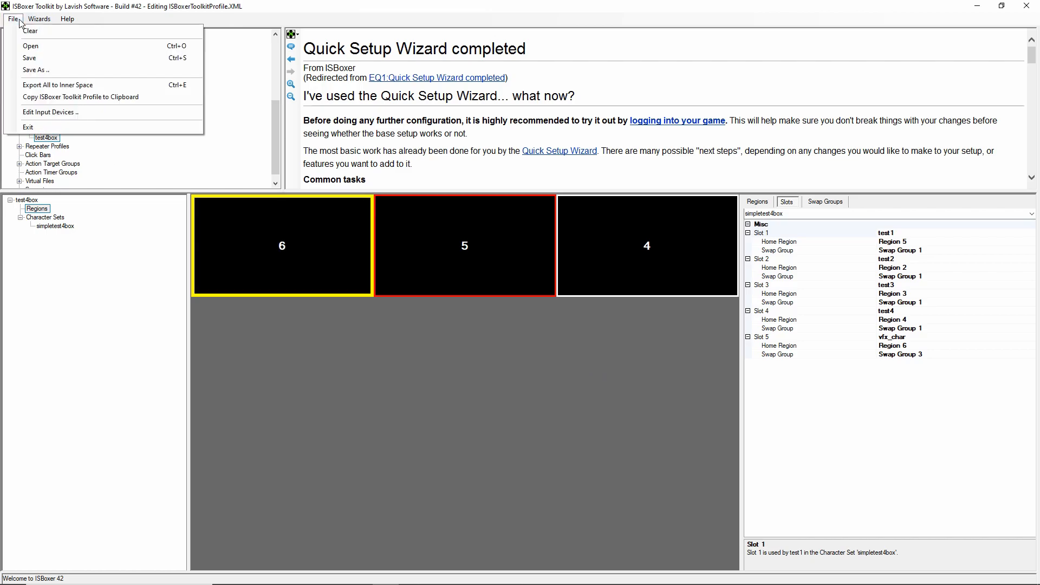
{"action": "left_click", "coordinate": [39, 85]}
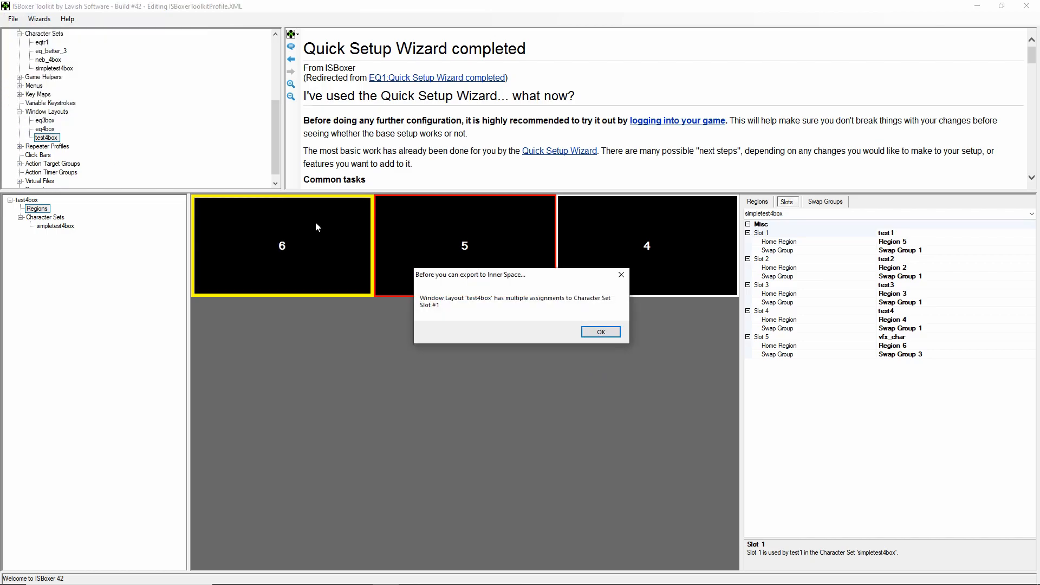
{"action": "left_click", "coordinate": [592, 336]}
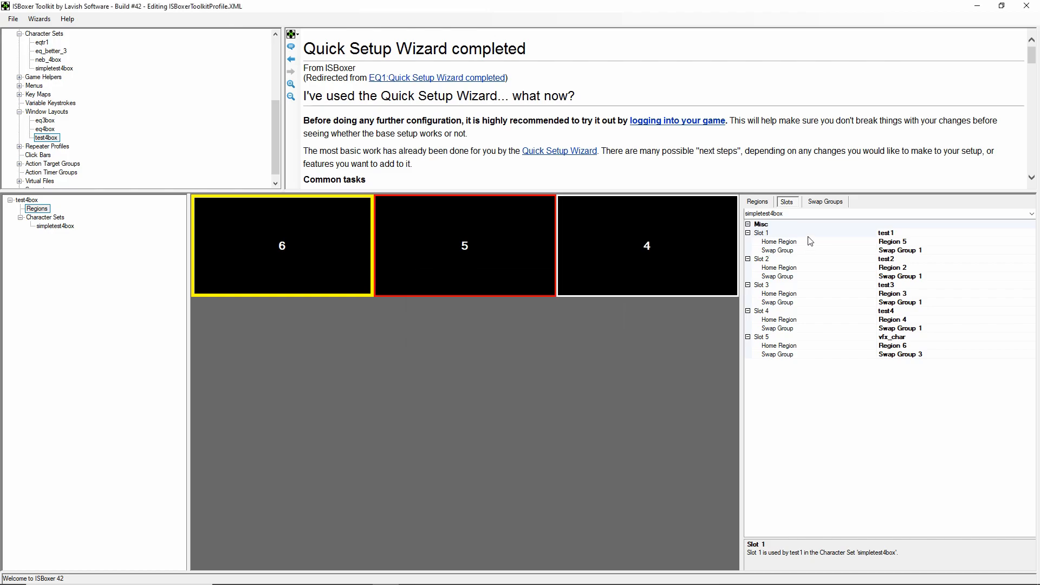
- Set the roaming slot of Swap Group 1 to <NO SLOT>
{"action": "left_click", "coordinate": [828, 203]}
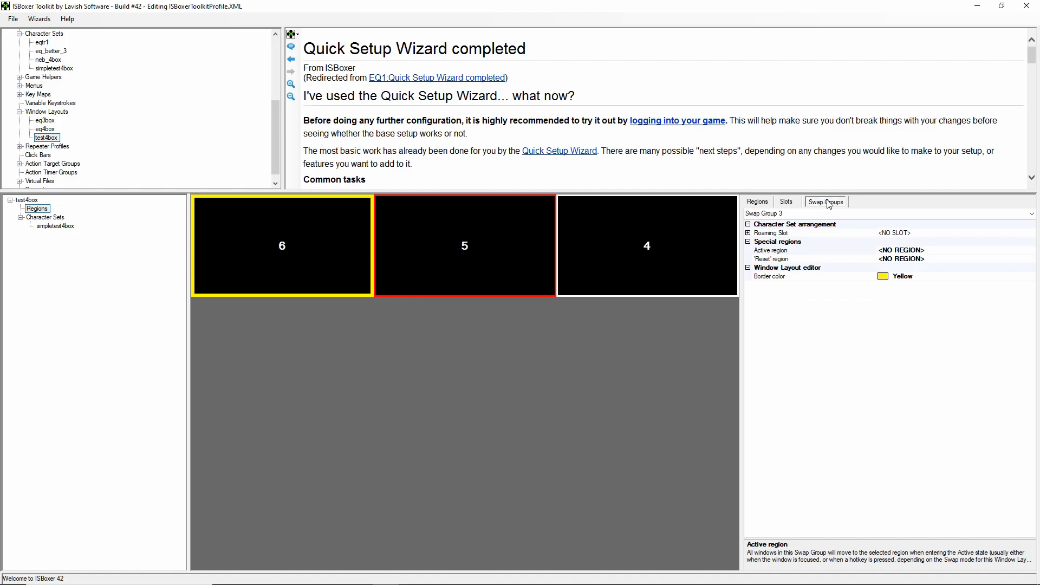
{"action": "left_click", "coordinate": [1031, 214]}
{"action": "left_click", "coordinate": [877, 224]}
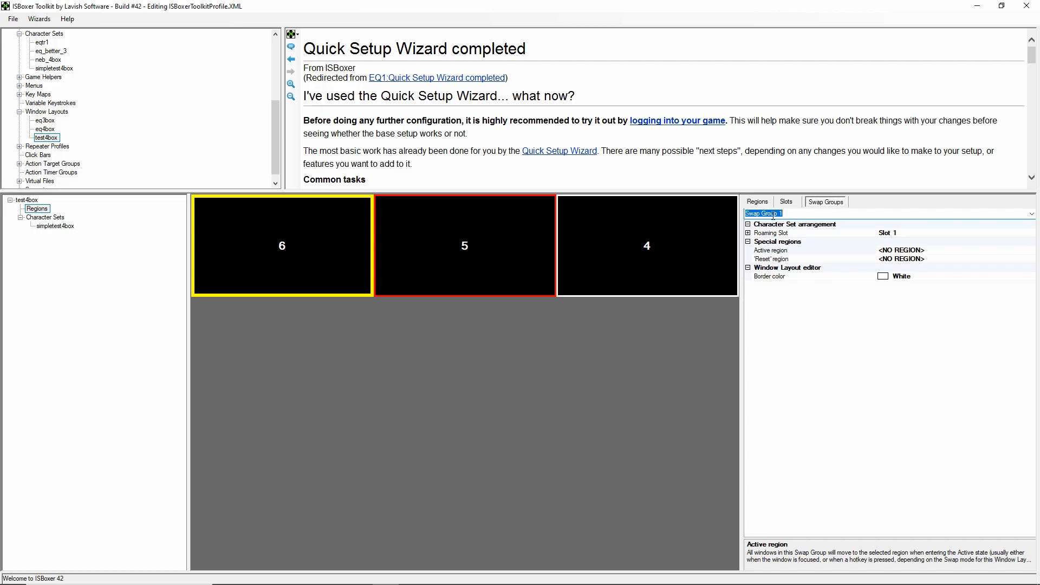
{"action": "left_click", "coordinate": [749, 233]}
{"action": "left_click", "coordinate": [996, 235]}
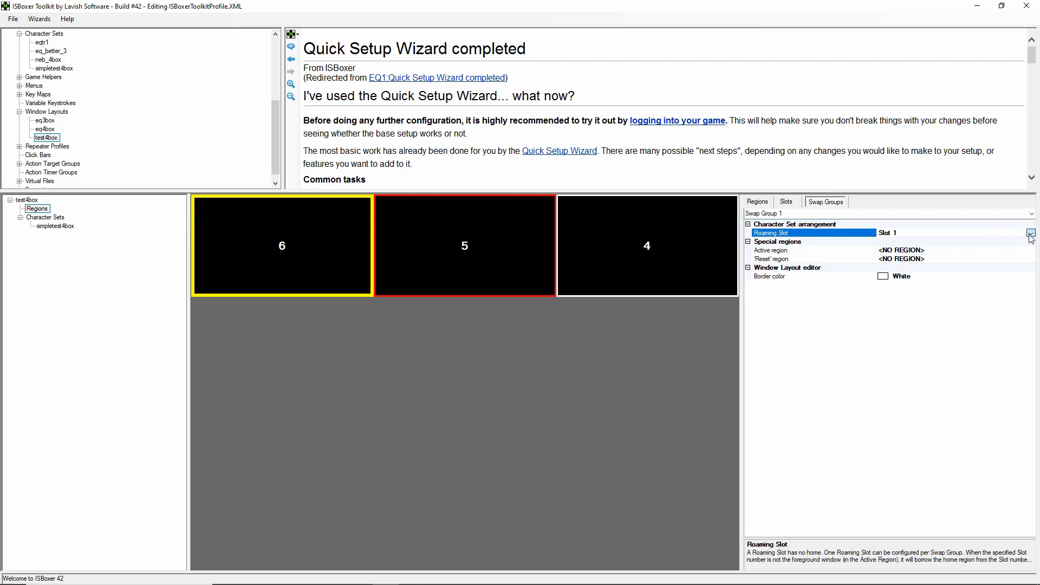
{"action": "left_click", "coordinate": [904, 242]}
- Set both the active region and the reset region of Swap Group 1 to Region 1
{"action": "left_click", "coordinate": [773, 250]}
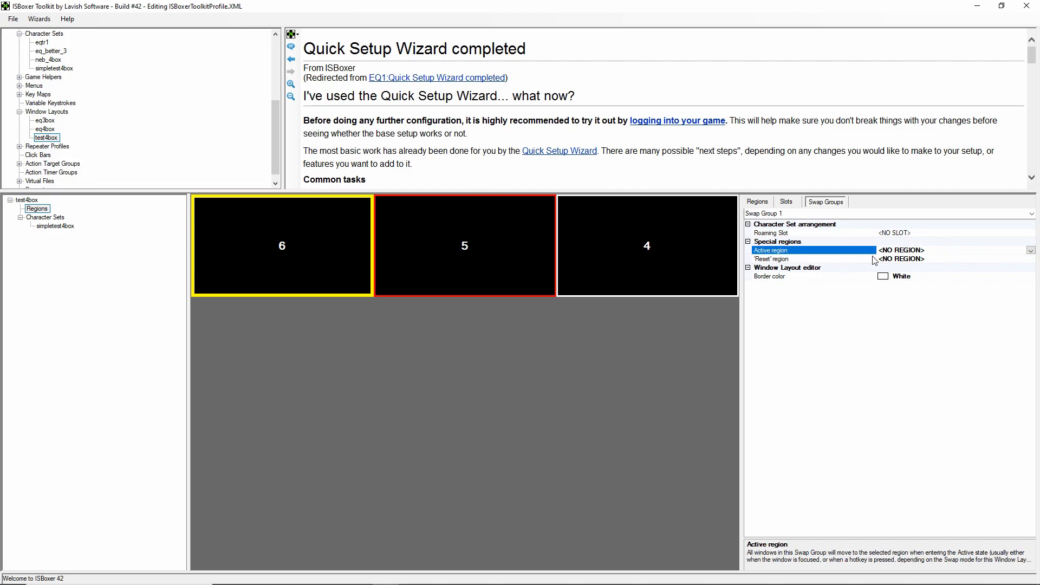
{"action": "left_click", "coordinate": [1030, 250]}
{"action": "left_click", "coordinate": [951, 264]}
{"action": "left_click", "coordinate": [951, 259]}
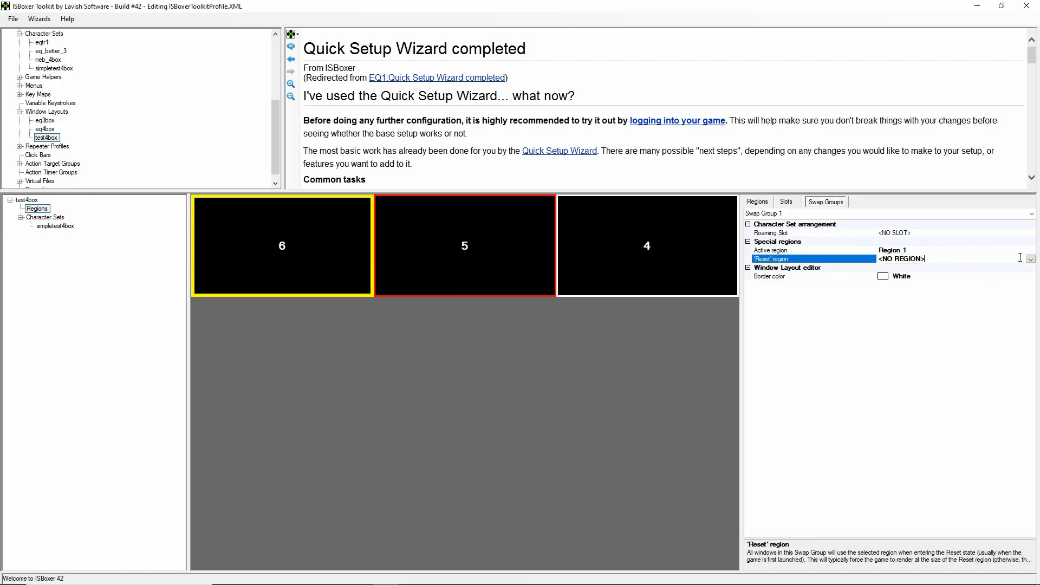
{"action": "left_click", "coordinate": [1031, 259]}
{"action": "left_click", "coordinate": [970, 273]}
- Check the settings of Swap Groups 2 and 3, and export everything to Inner Space
{"action": "left_click", "coordinate": [1032, 214]}
{"action": "left_click", "coordinate": [807, 233]}
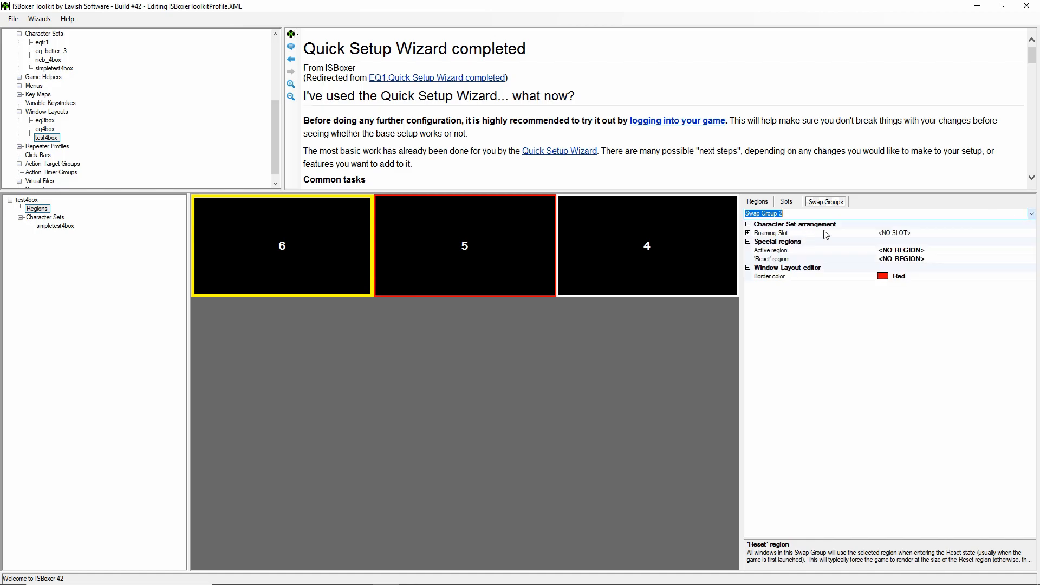
{"action": "left_click", "coordinate": [1029, 217]}
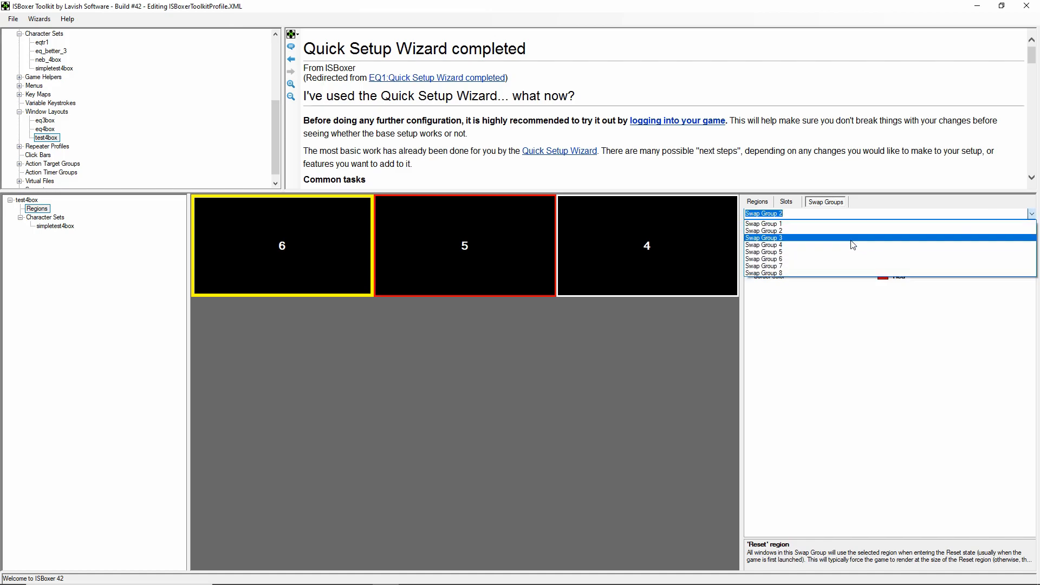
{"action": "left_click", "coordinate": [910, 243]}
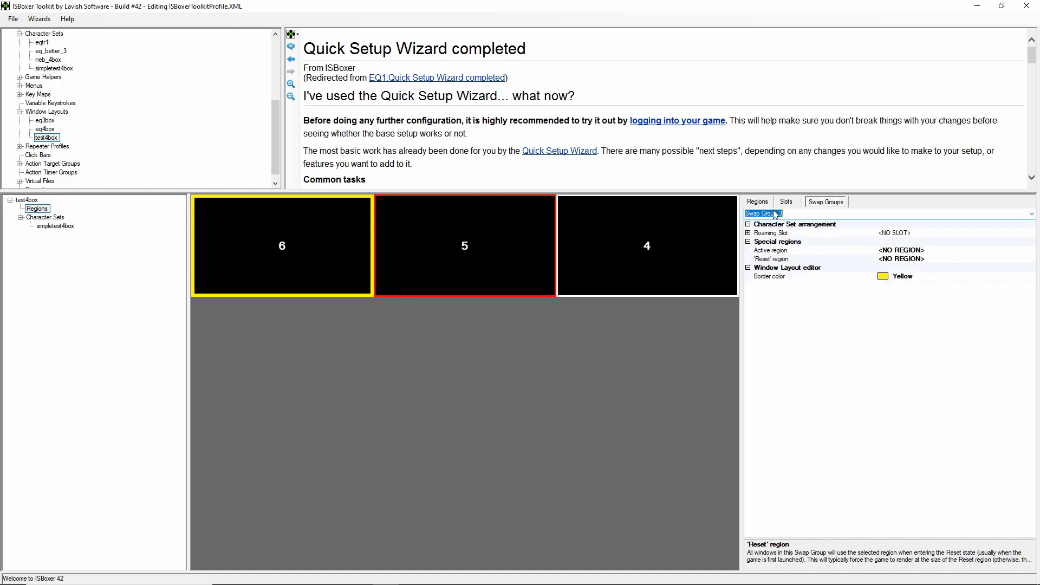
{"action": "left_click", "coordinate": [568, 401]}
{"action": "left_click", "coordinate": [13, 19]}
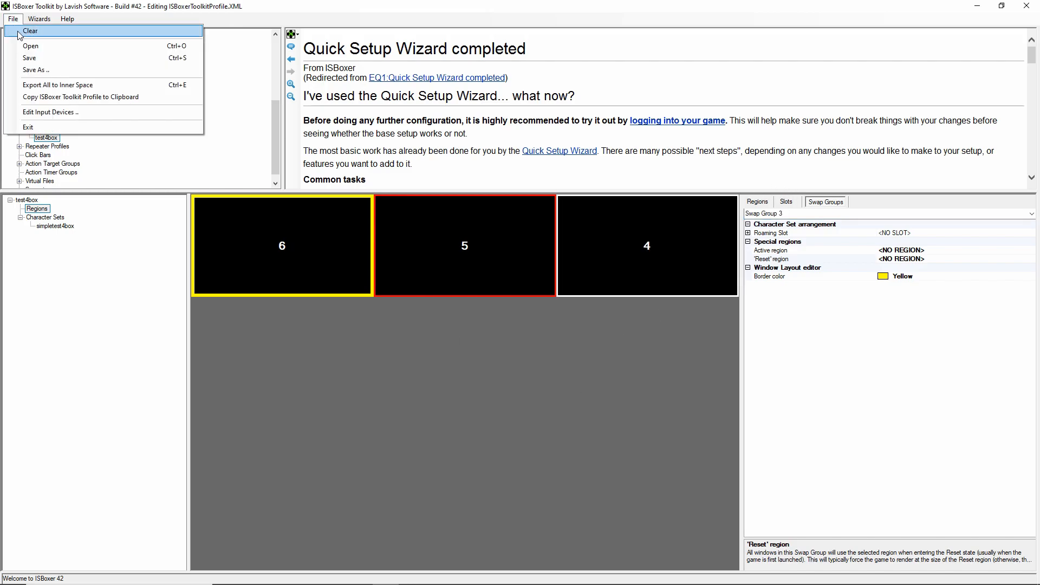
{"action": "left_click", "coordinate": [36, 87]}
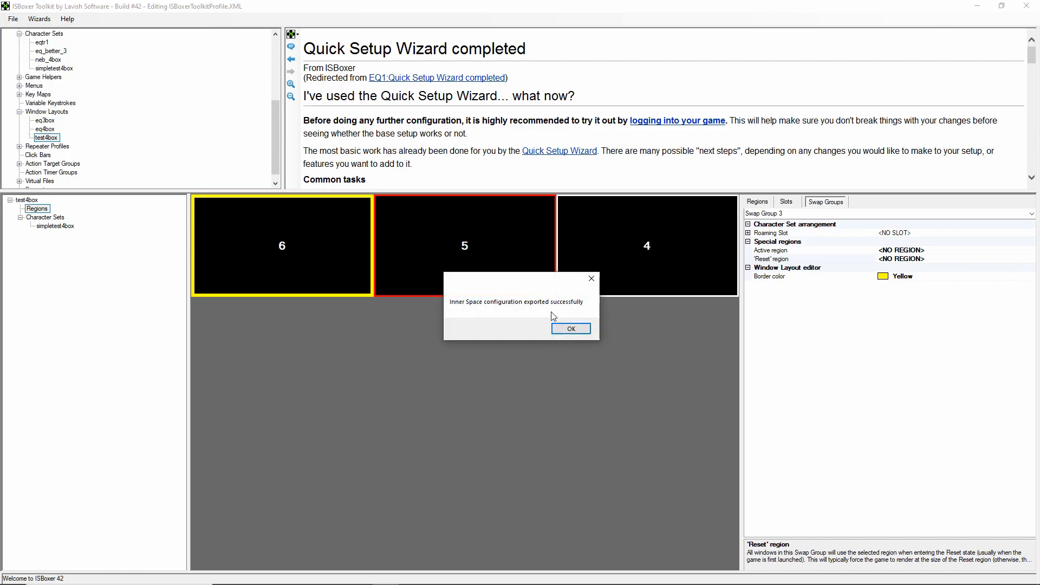
- Leave ISBoxer Toolkit and launch Slot 1: test1 of the simpletest4box character set from Inner Space
{"action": "left_click", "coordinate": [575, 328]}
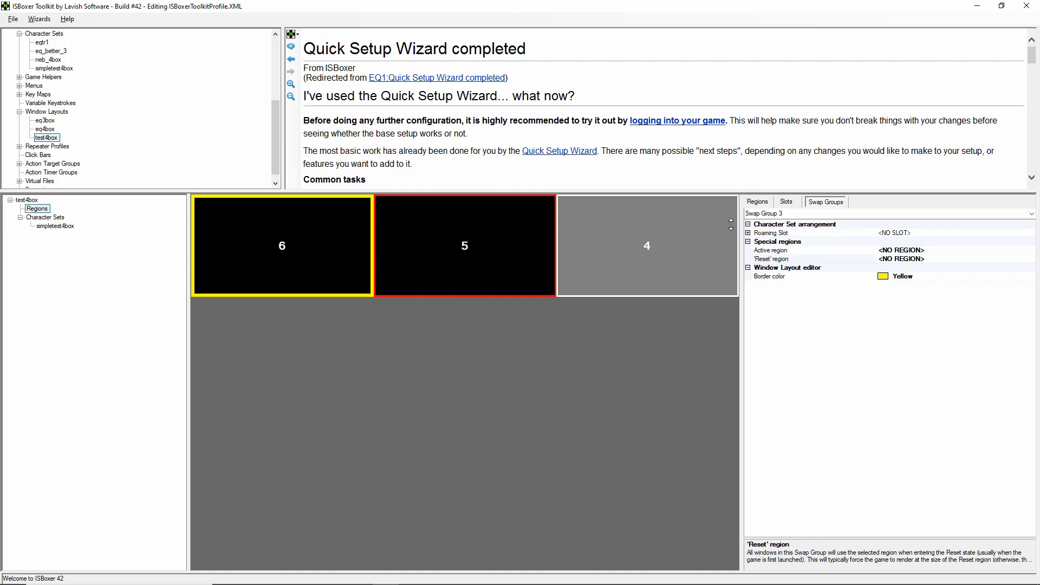
{"action": "left_click", "coordinate": [758, 203]}
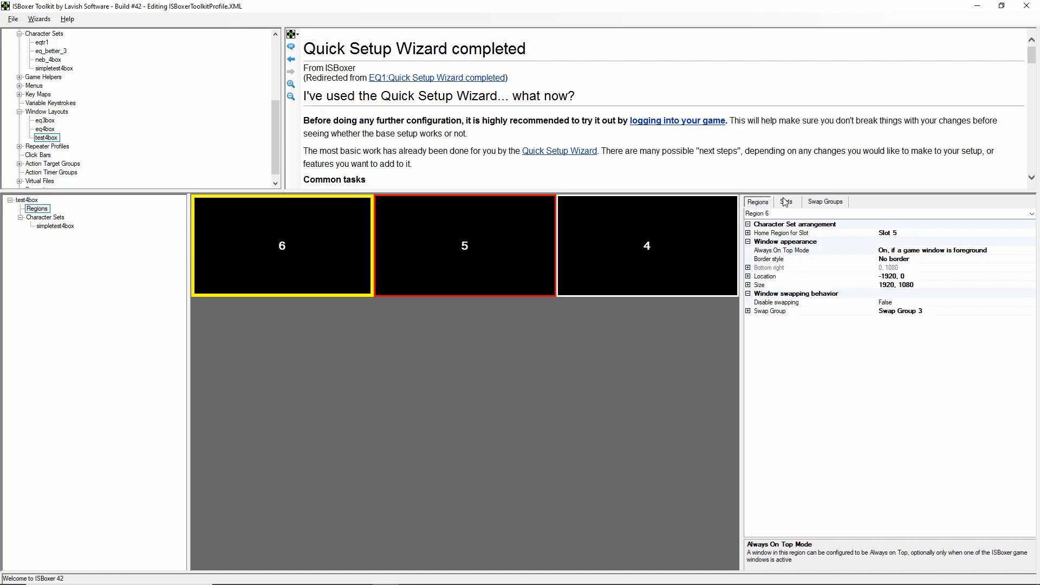
{"action": "left_click", "coordinate": [976, 7]}
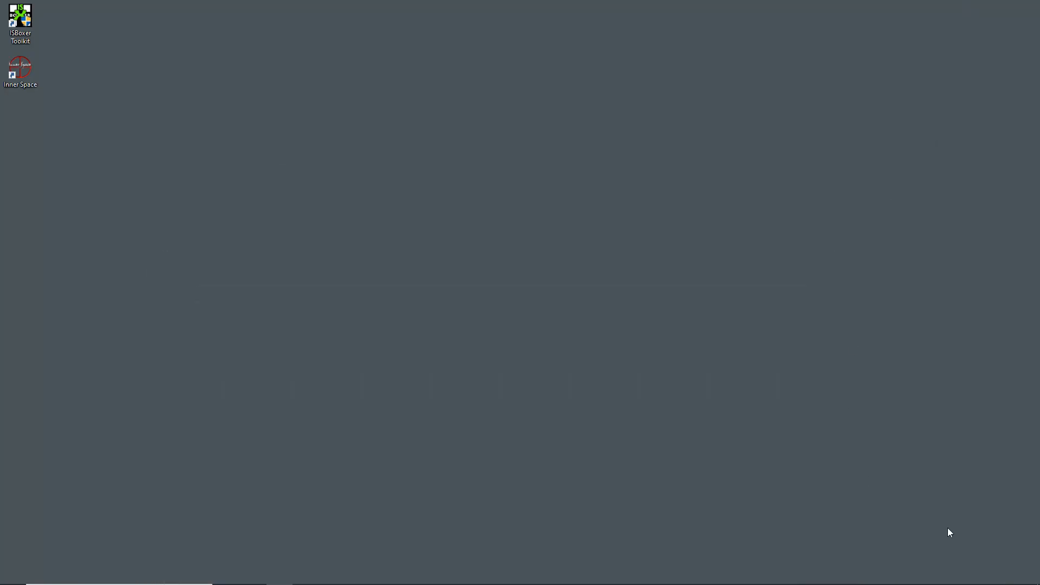
{"action": "left_click", "coordinate": [927, 579]}
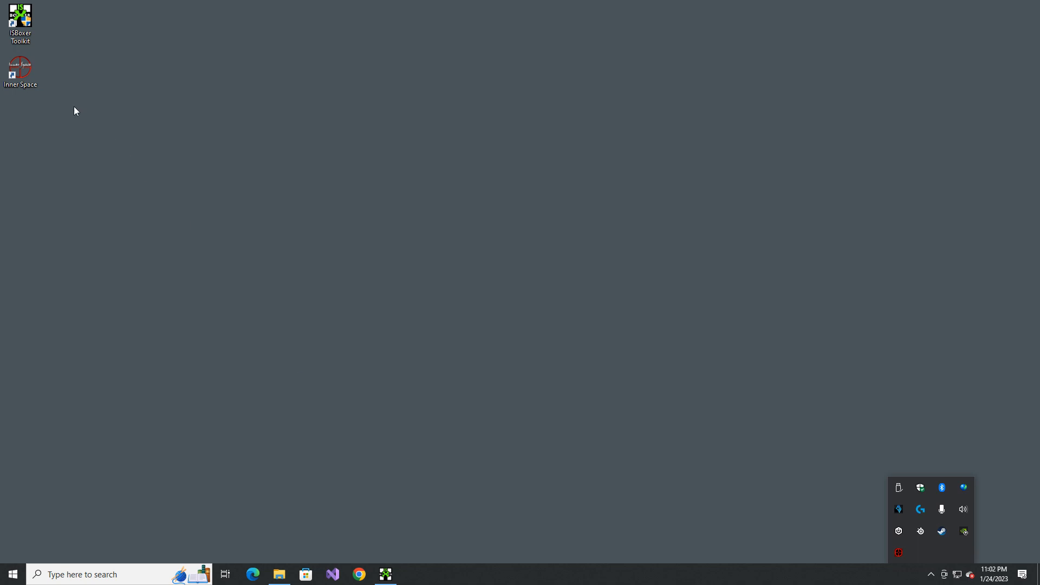
{"action": "right_click", "coordinate": [895, 553]}
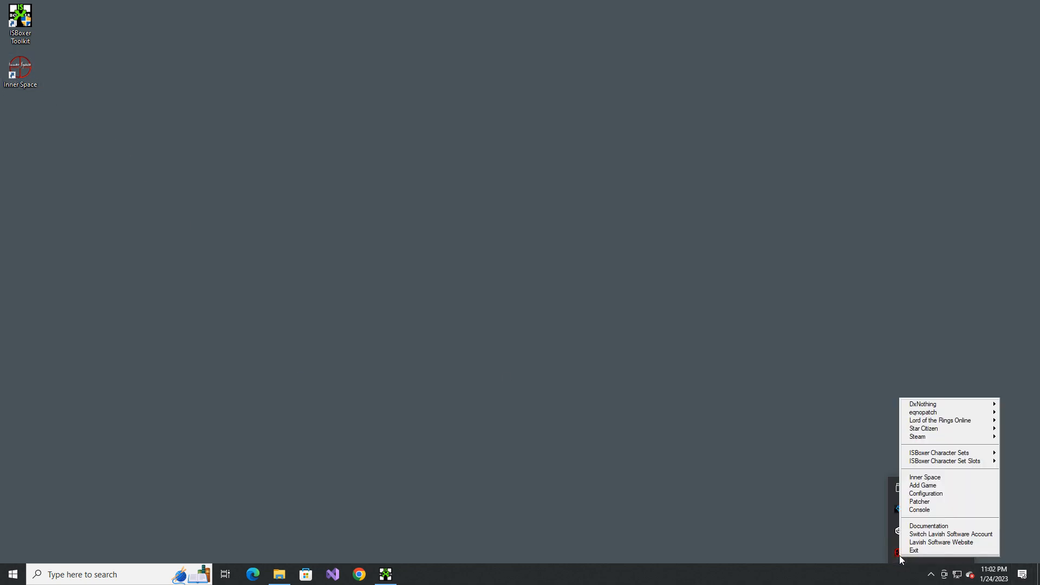
{"action": "mouse_move", "coordinate": [980, 468]}
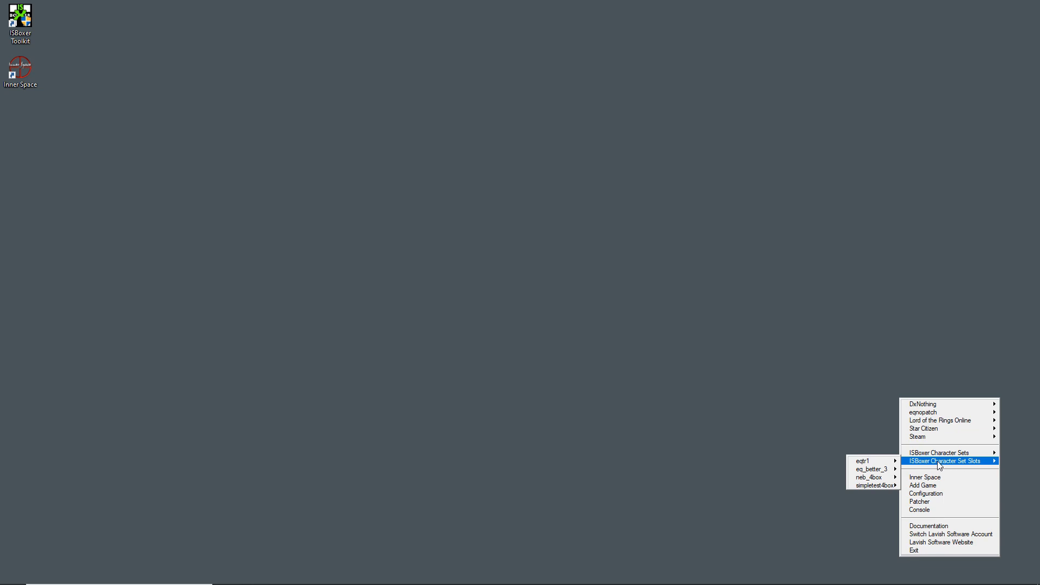
{"action": "mouse_move", "coordinate": [875, 488]}
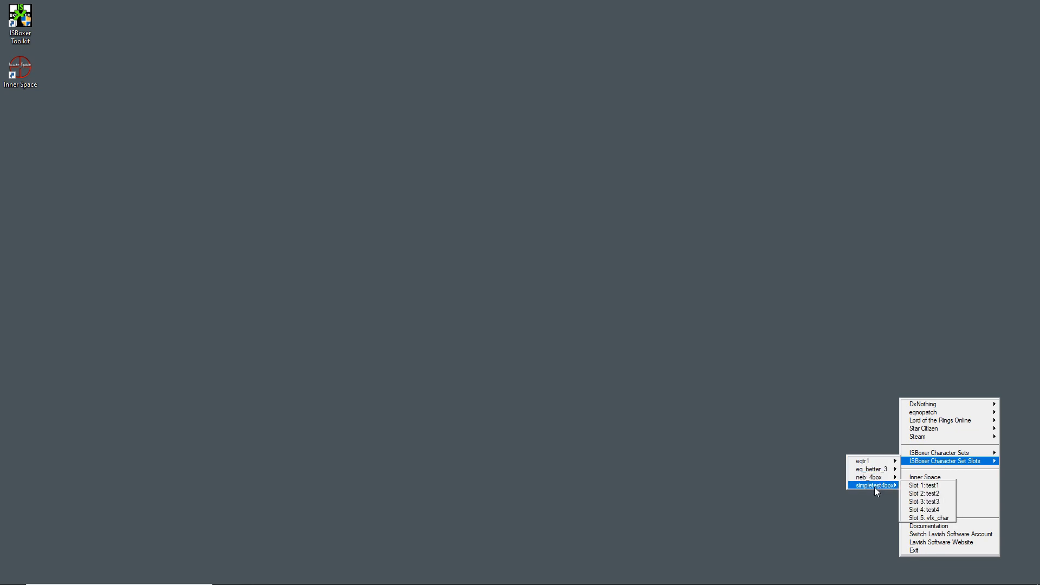
{"action": "left_click", "coordinate": [918, 486]}
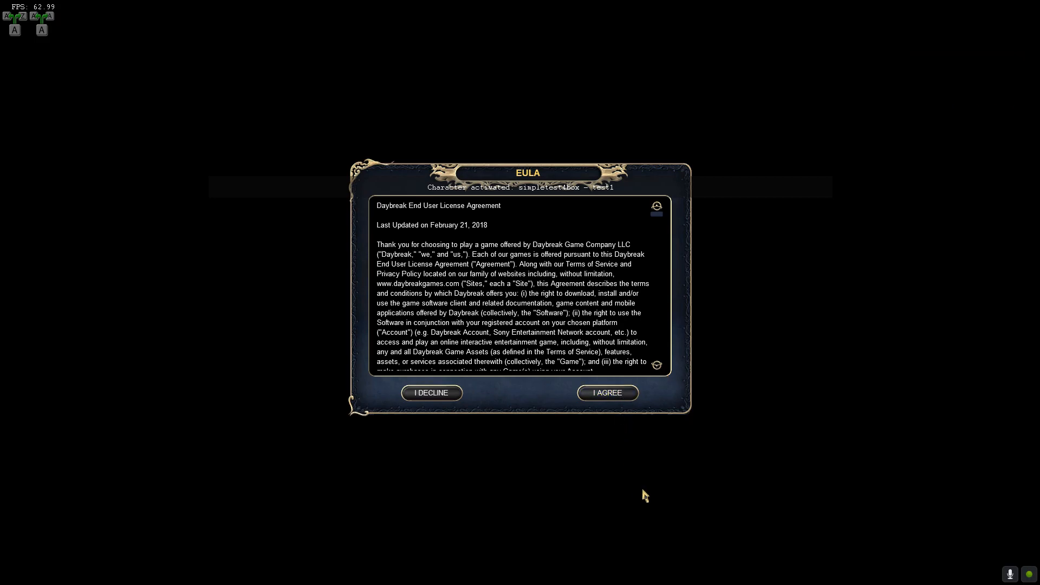
- Launch Slot 2: test2 of the simpletest4box character set from Inner Space
{"action": "key", "text": "super"}
{"action": "left_click", "coordinate": [931, 574]}
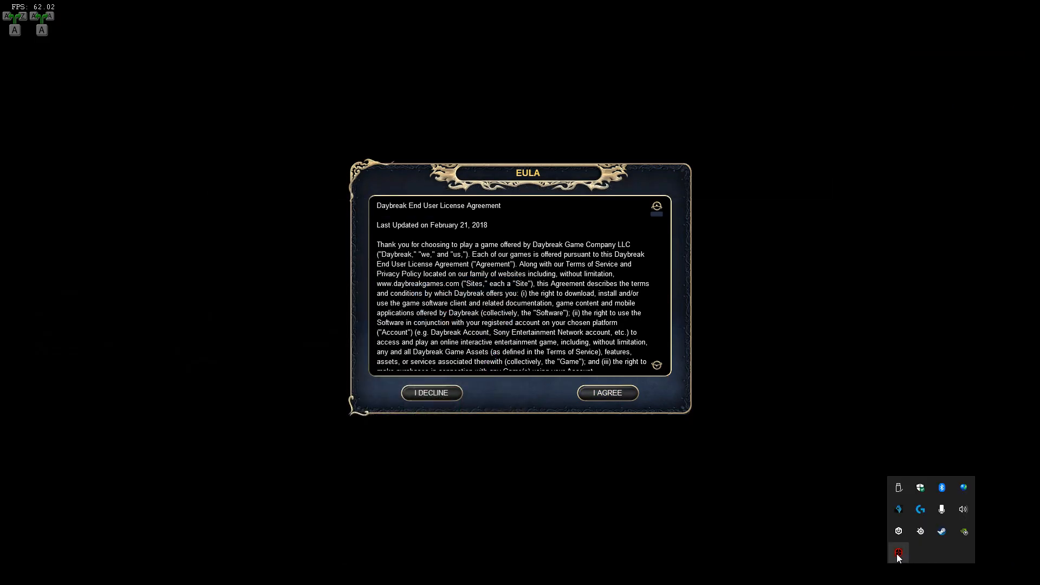
{"action": "right_click", "coordinate": [898, 554]}
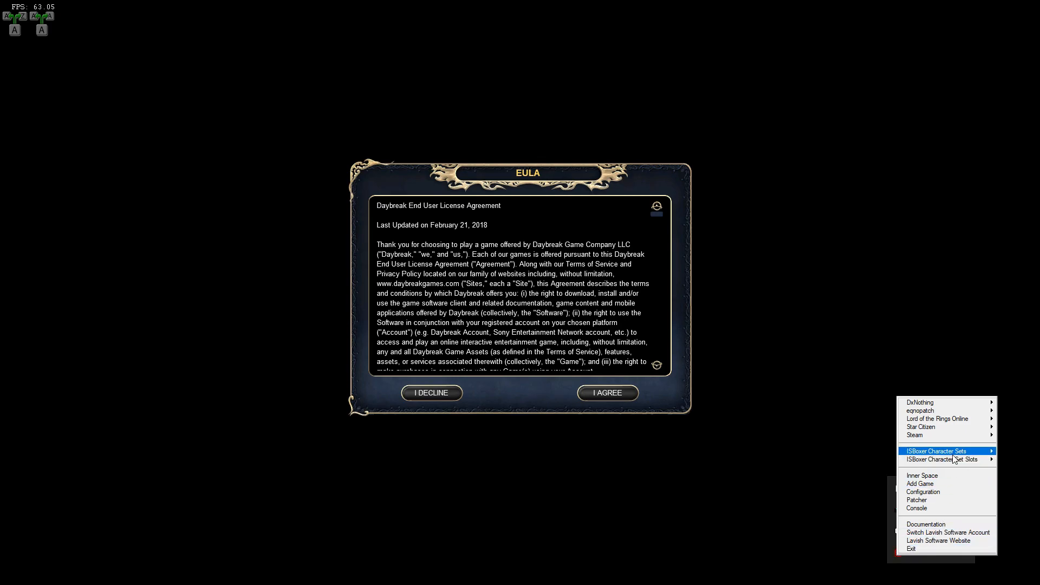
{"action": "mouse_move", "coordinate": [869, 480]}
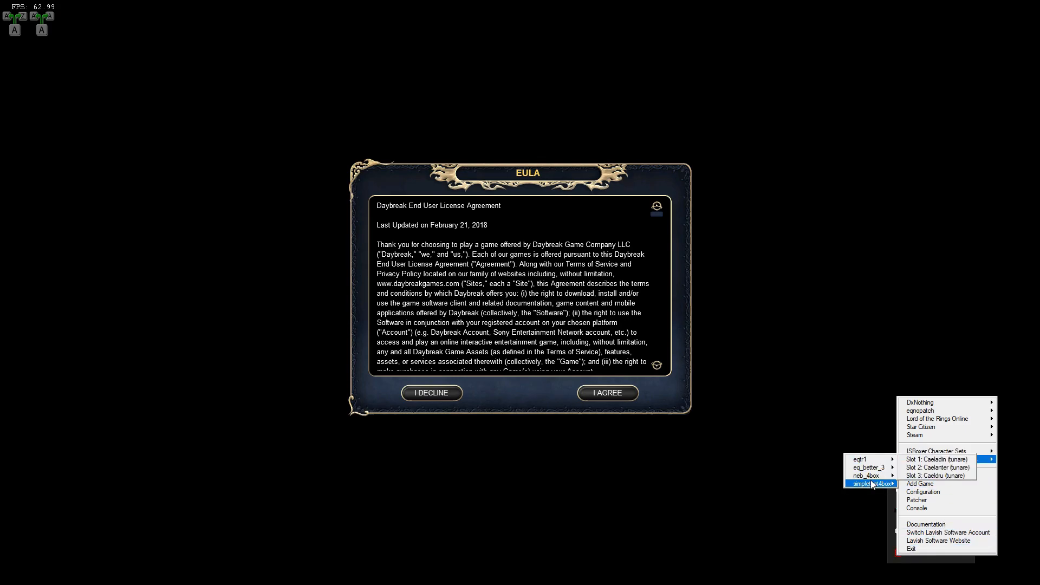
{"action": "left_click", "coordinate": [922, 492]}
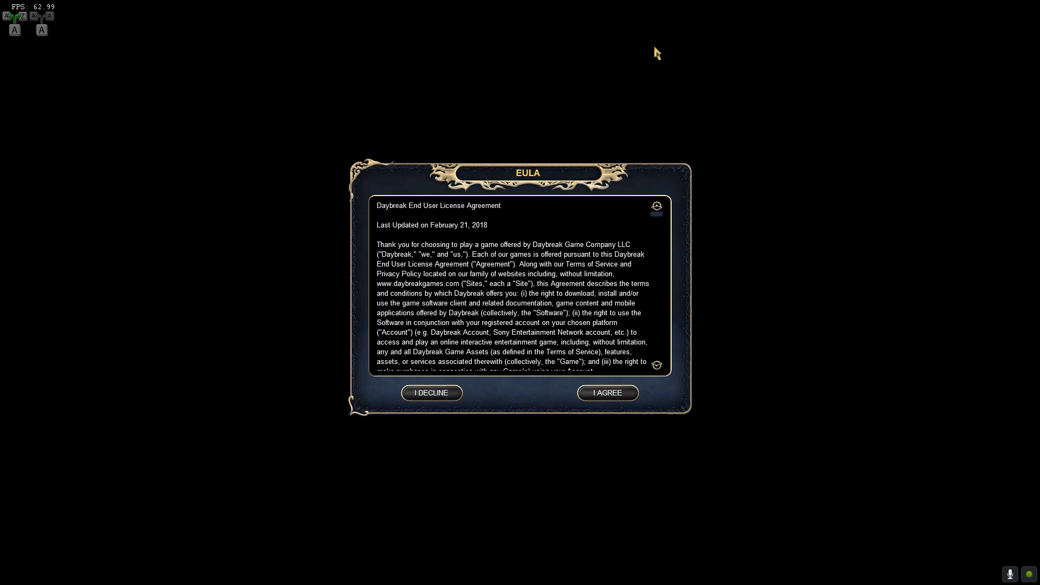
- Bring up the in-game ISBoxer controls and add a Video FX Viewer for the is2 feed
{"action": "key", "text": "ctrl+alt+shift+g"}
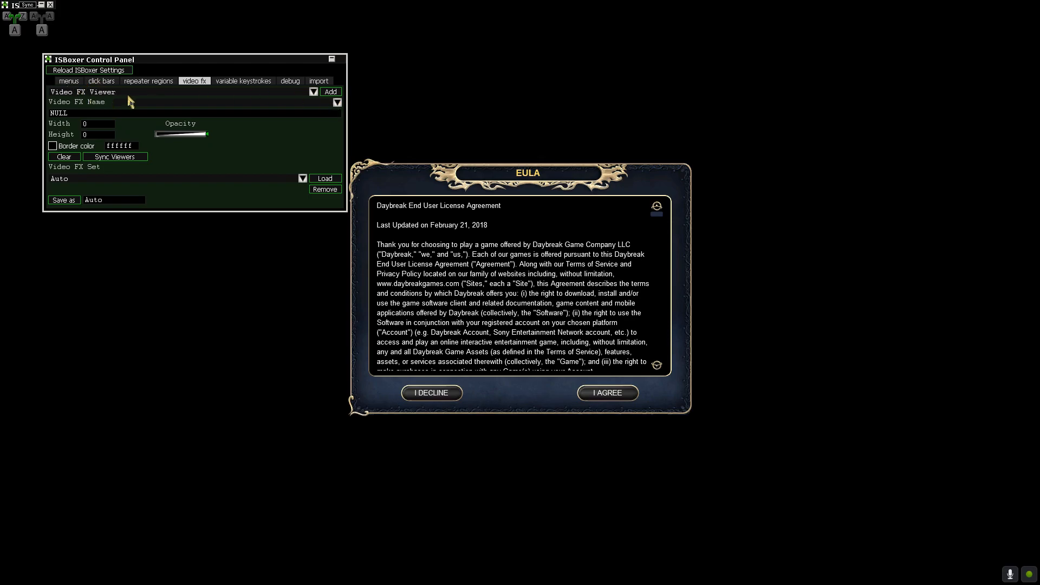
{"action": "left_click", "coordinate": [313, 92]}
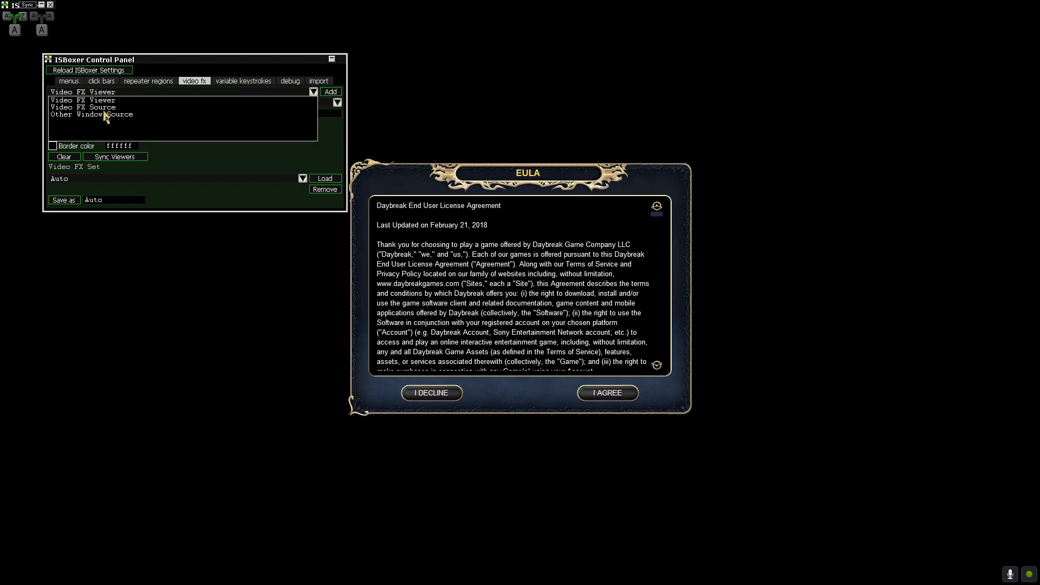
{"action": "left_click", "coordinate": [314, 92]}
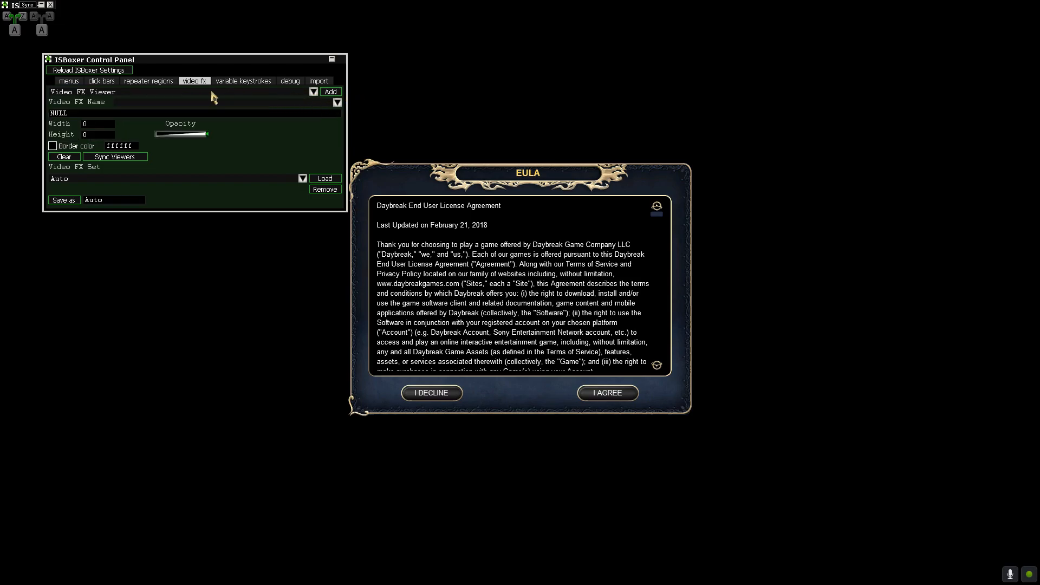
{"action": "left_click", "coordinate": [337, 103]}
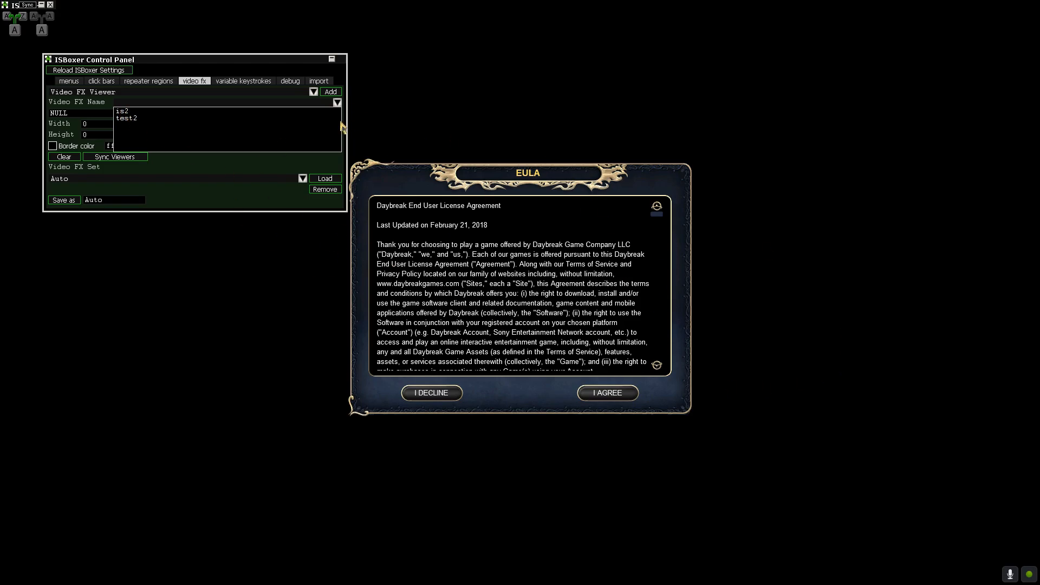
{"action": "left_click", "coordinate": [122, 112]}
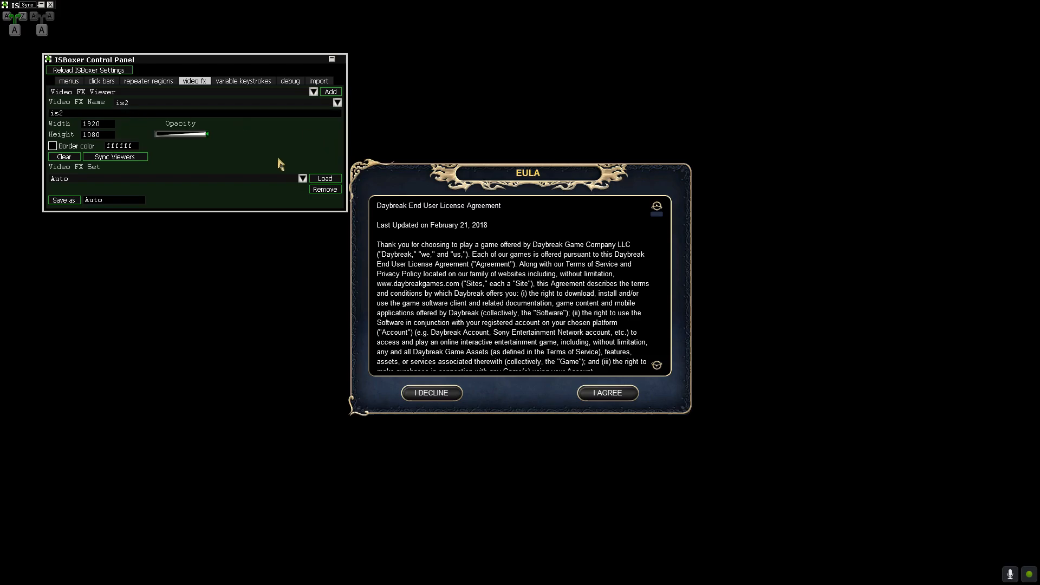
{"action": "left_click", "coordinate": [331, 93]}
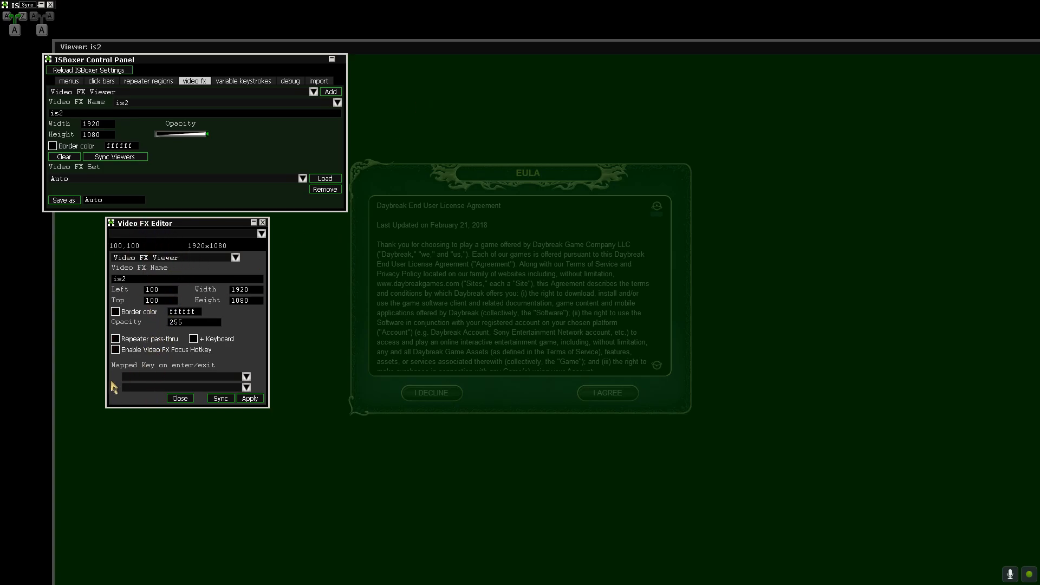
- Resize the is2 viewer to 960 wide by 540 high, apply it, and close the Video FX Editor
{"action": "left_click", "coordinate": [252, 290]}
{"action": "key", "text": "BackSpace"}
{"action": "key", "text": "BackSpace"}
{"action": "key", "text": "BackSpace"}
{"action": "key", "text": "BackSpace"}
{"action": "type", "text": "960"}
{"action": "key", "text": "Tab"}
{"action": "key", "text": "BackSpace"}
{"action": "key", "text": "BackSpace"}
{"action": "key", "text": "BackSpace"}
{"action": "key", "text": "BackSpace"}
{"action": "type", "text": "540"}
{"action": "left_click", "coordinate": [251, 398]}
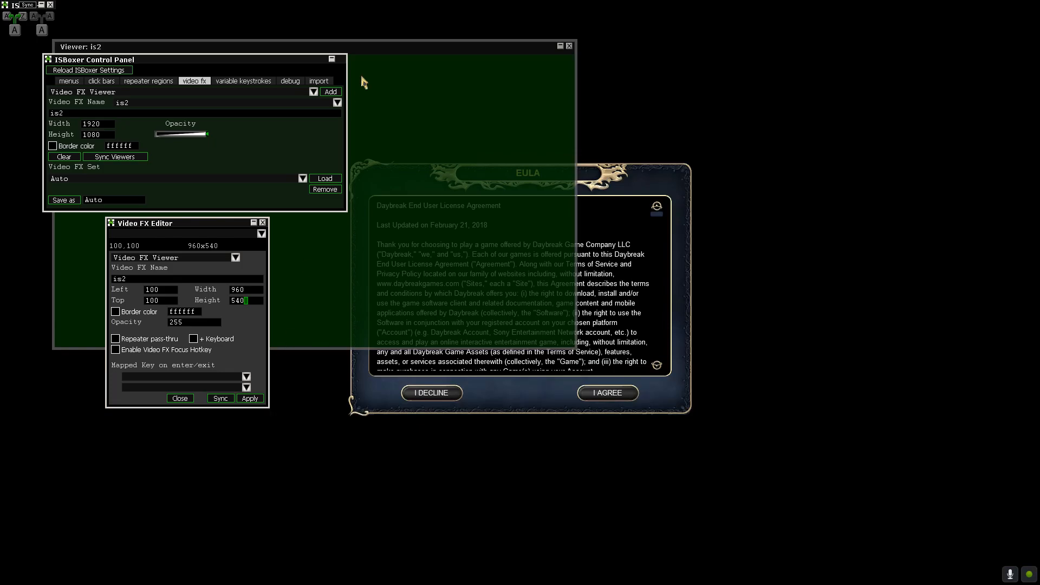
{"action": "left_click", "coordinate": [263, 222]}
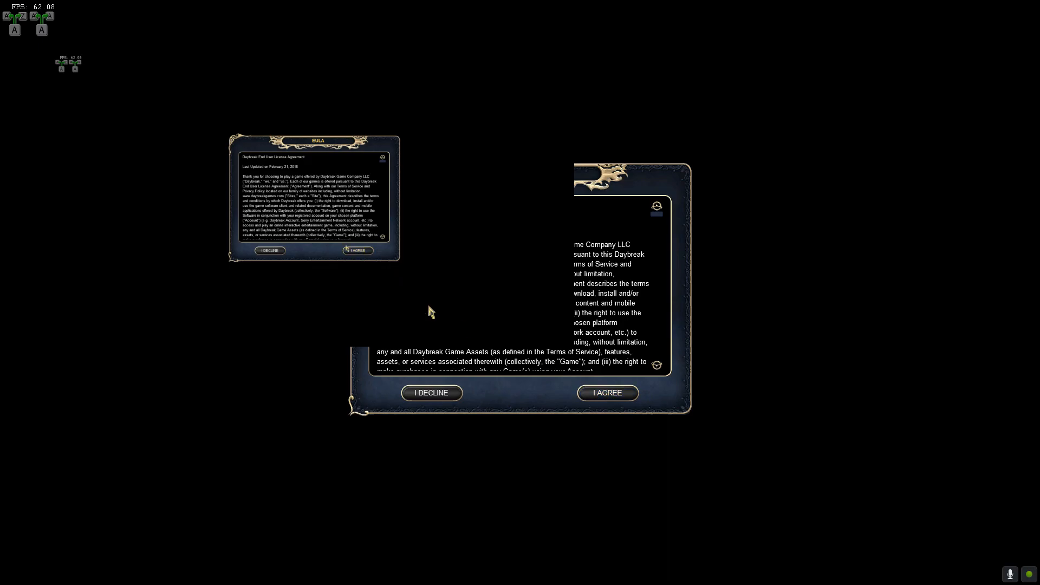
- Accept the Daybreak End User License Agreement in the main game window
{"action": "left_click", "coordinate": [618, 395]}
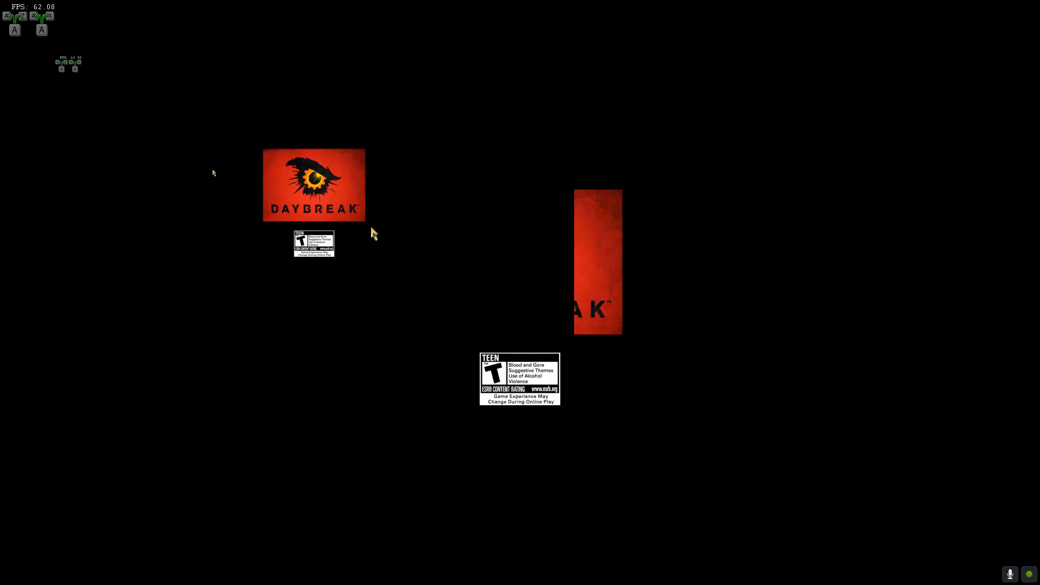